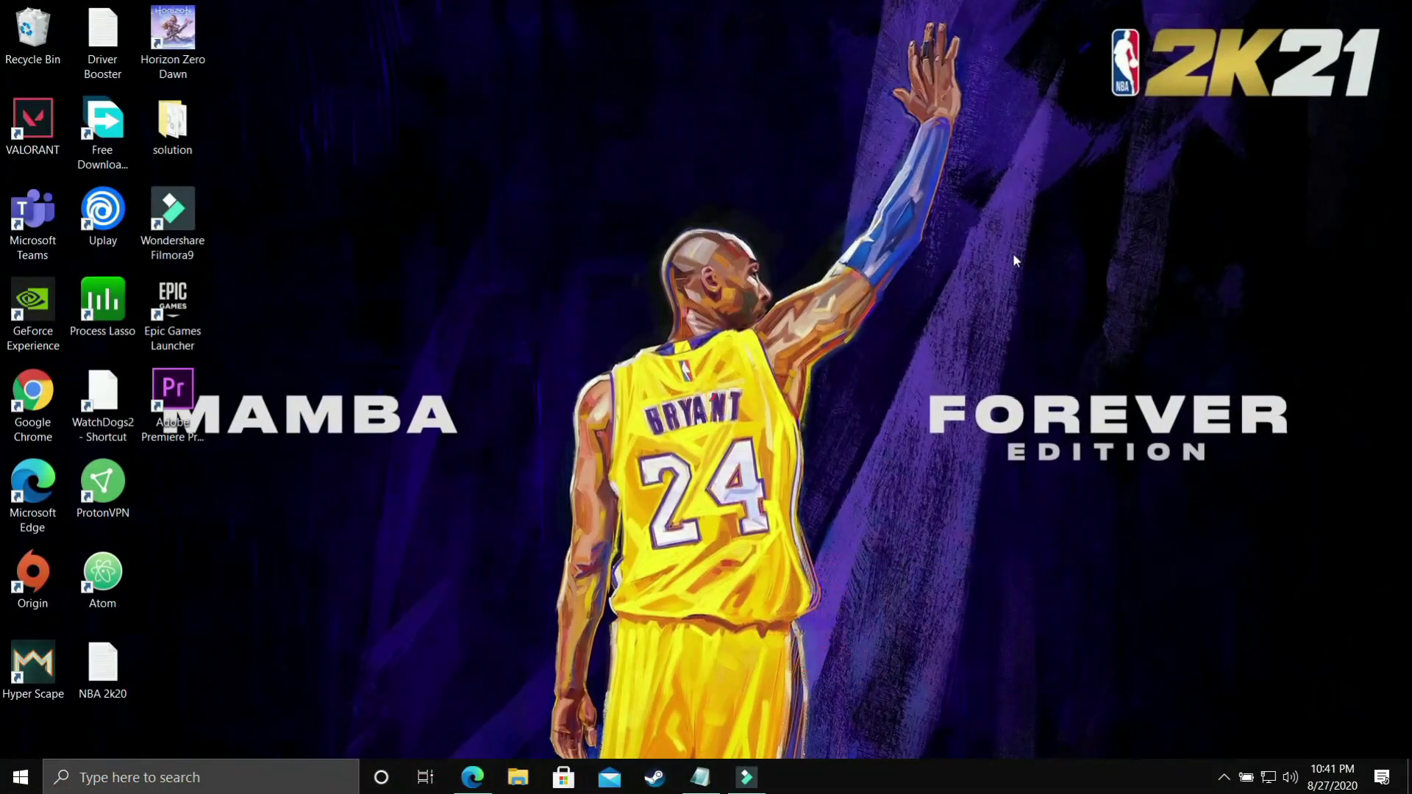
pyautogui.click(473, 776)
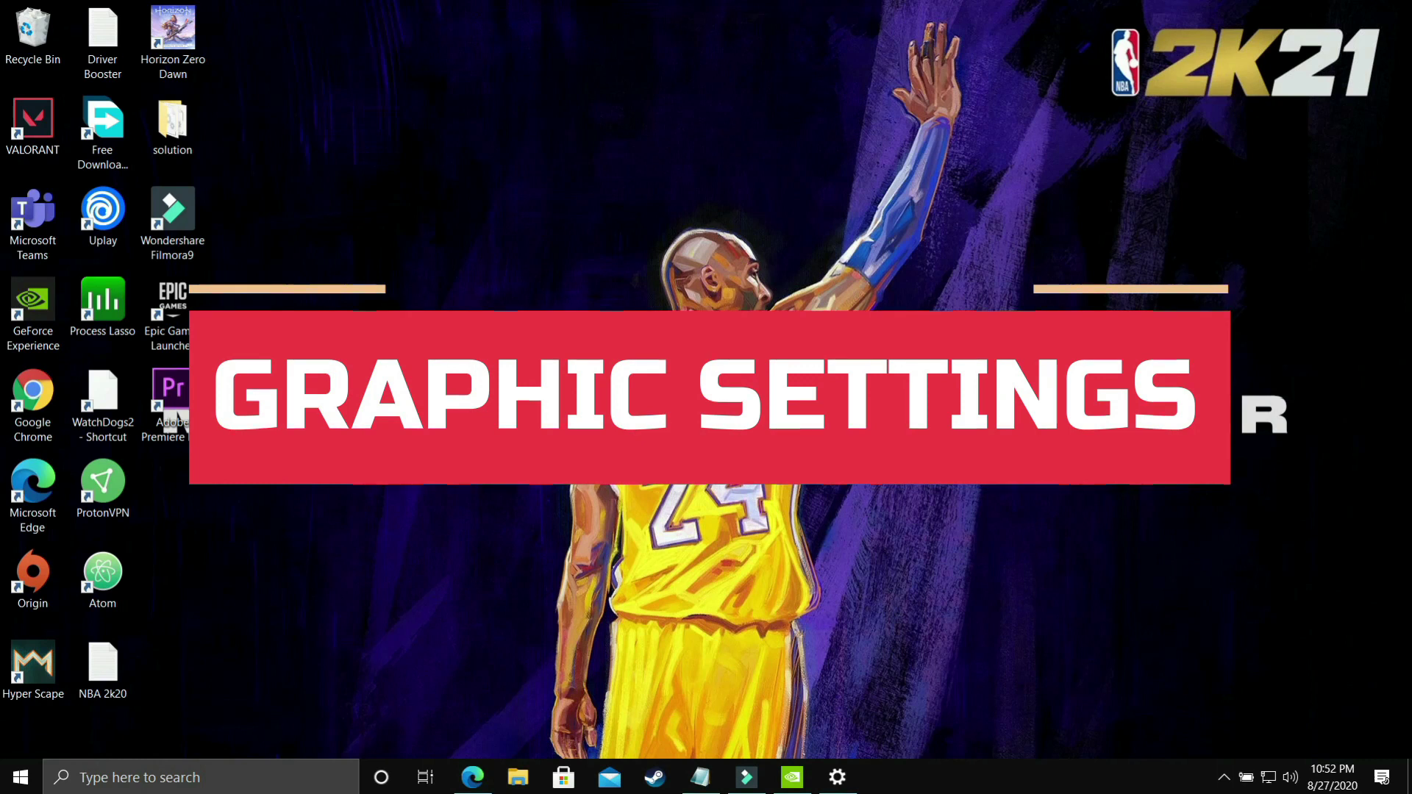
# Search Windows for the Graphics settings page, open it and make sure hardware-accelerated GPU scheduling is on
pyautogui.click(206, 766)
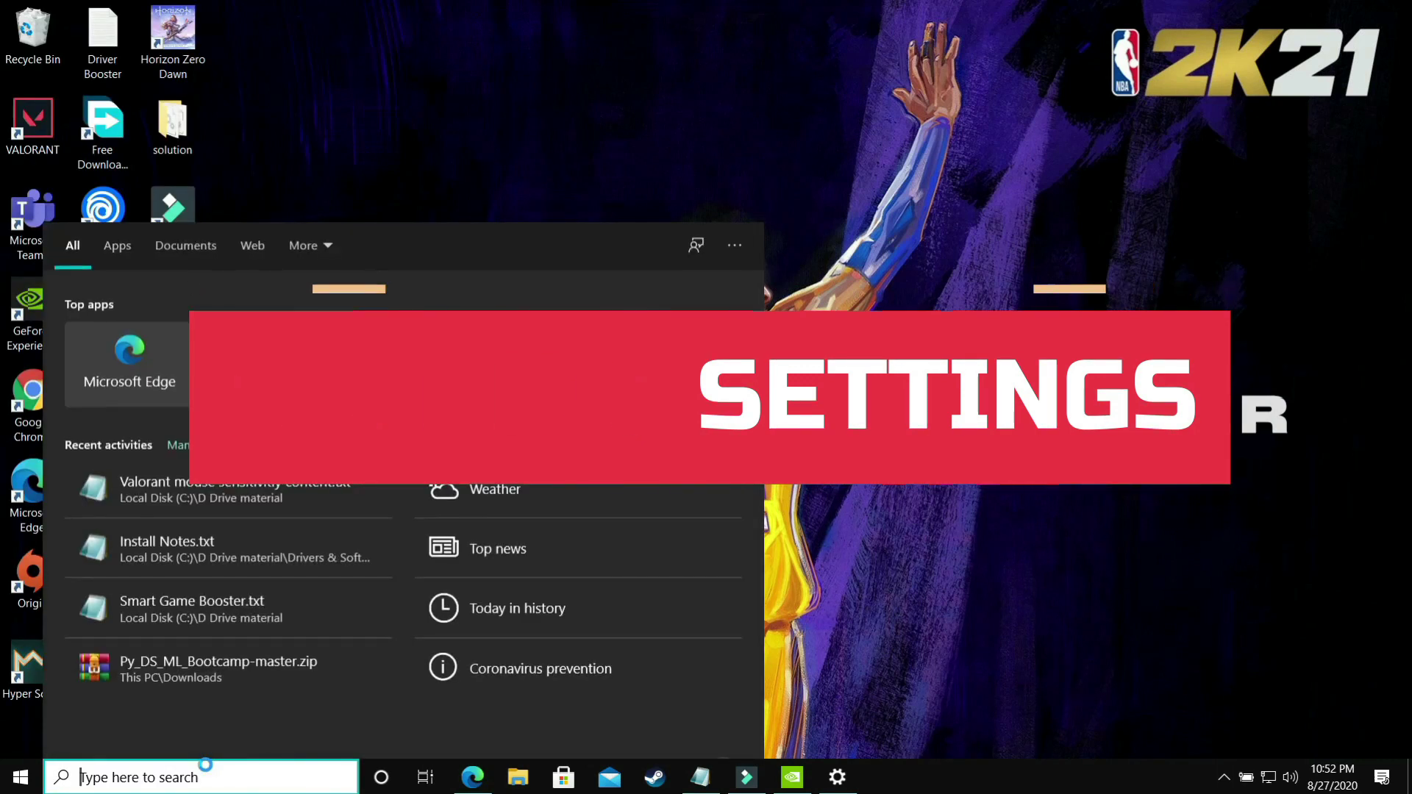
pyautogui.write('Graphic')
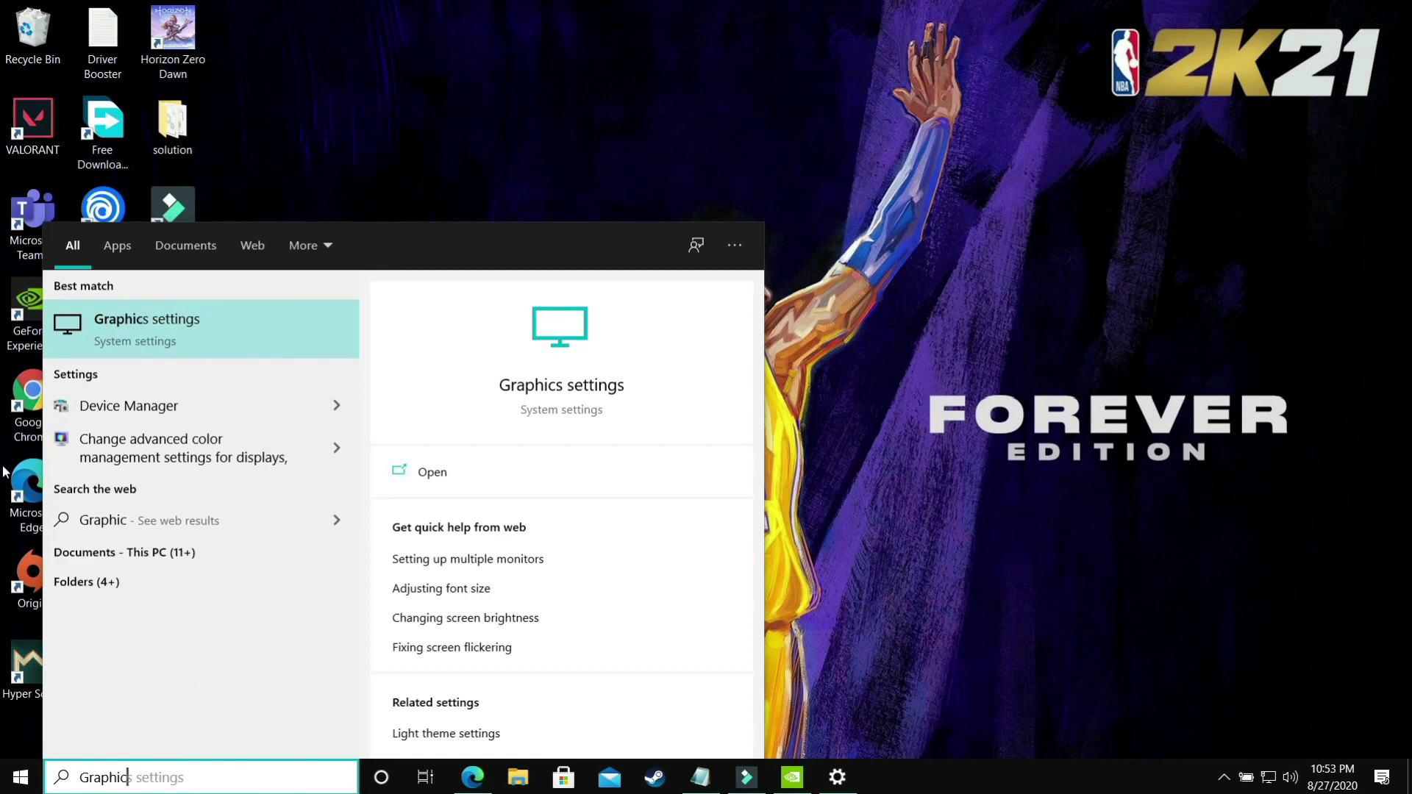
pyautogui.click(147, 343)
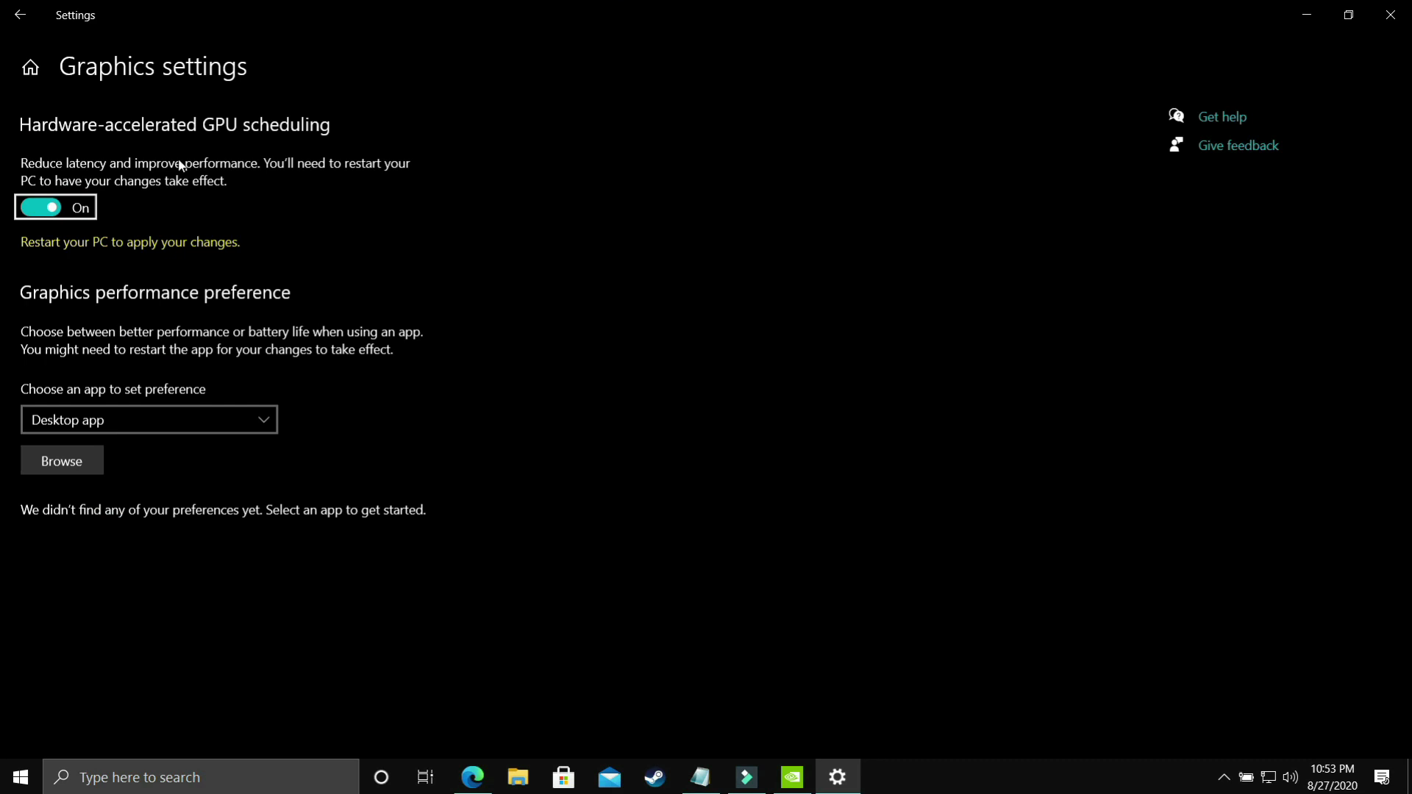
pyautogui.click(39, 207)
pyautogui.click(39, 207)
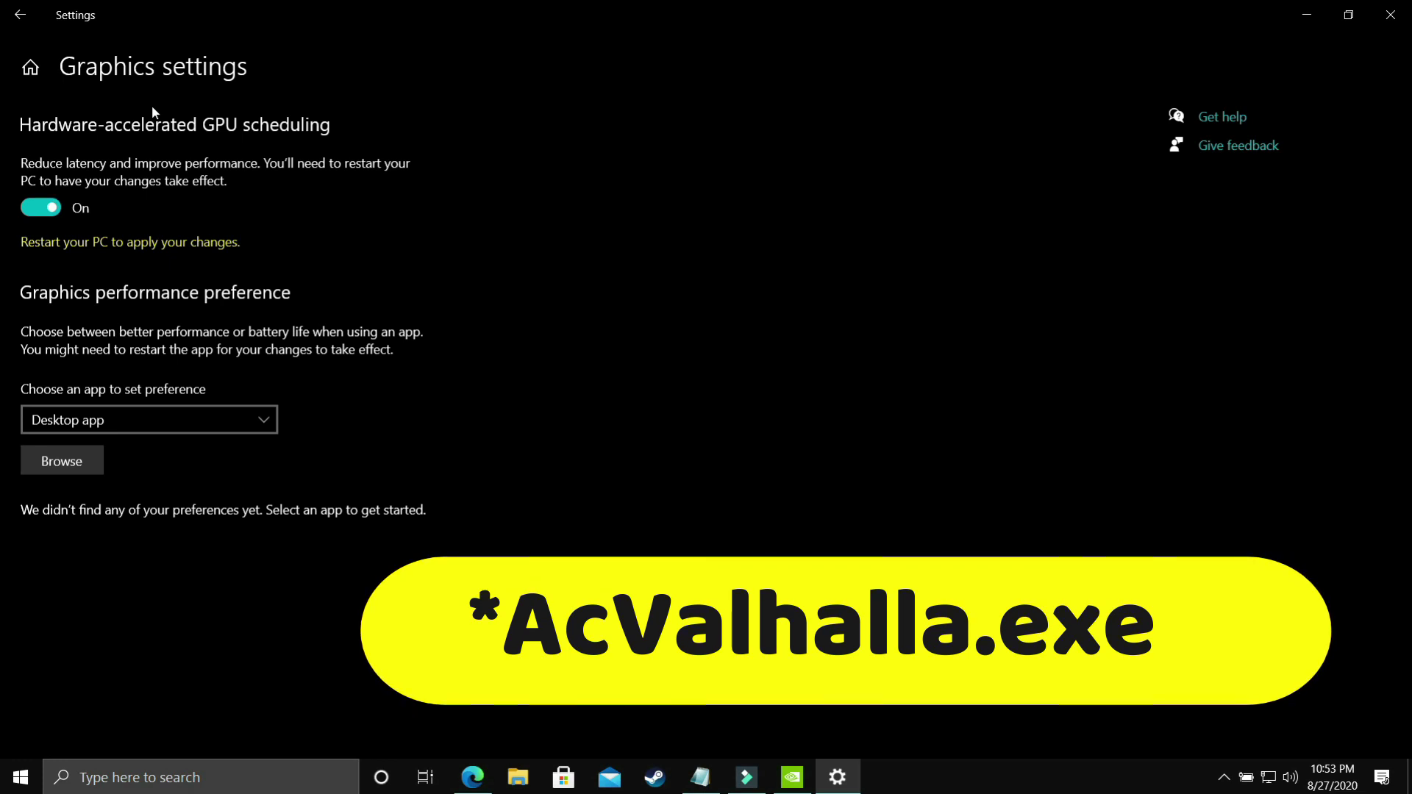
# Add the NBA2K20 application from the Steam NBA 2K20 folder as a desktop app under graphics performance preference
pyautogui.click(95, 416)
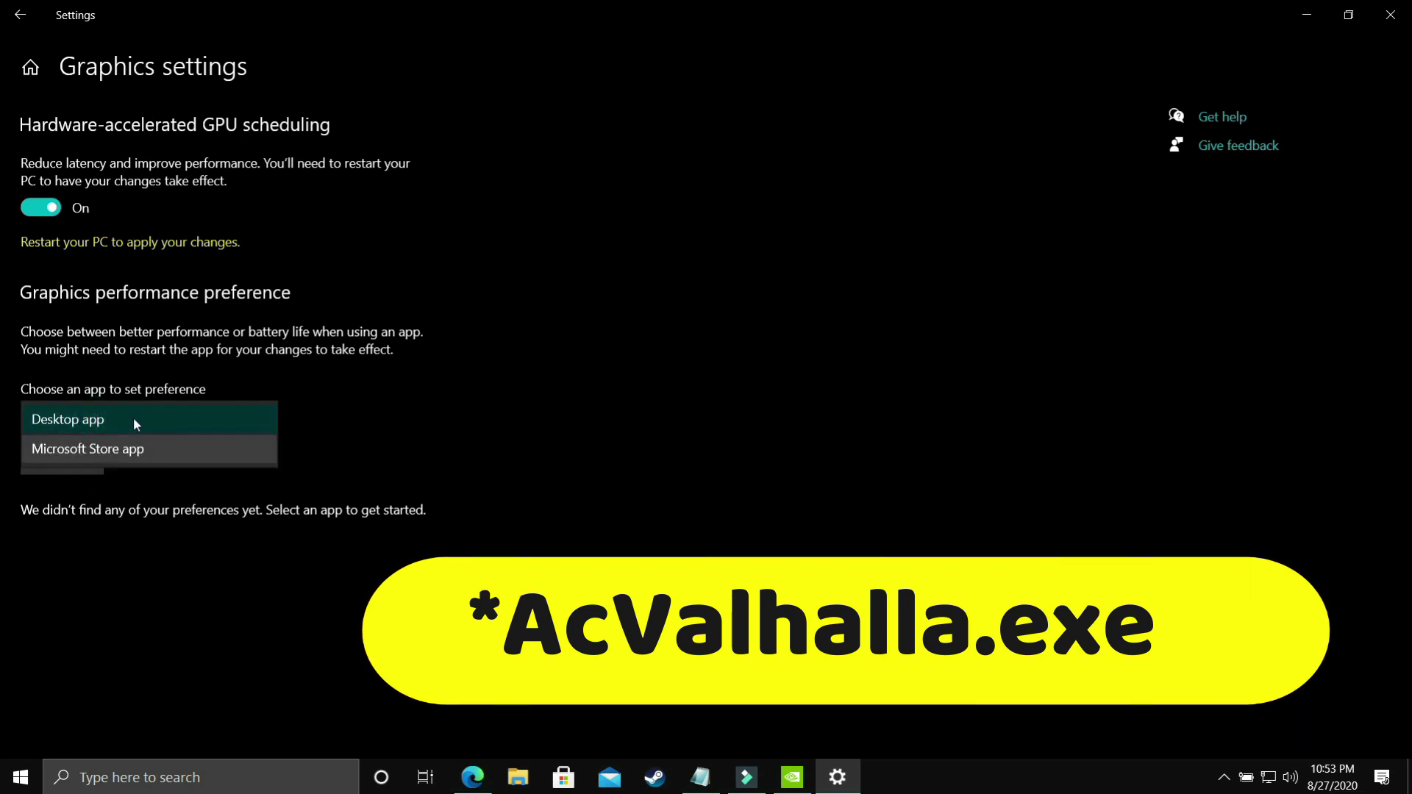
pyautogui.click(74, 418)
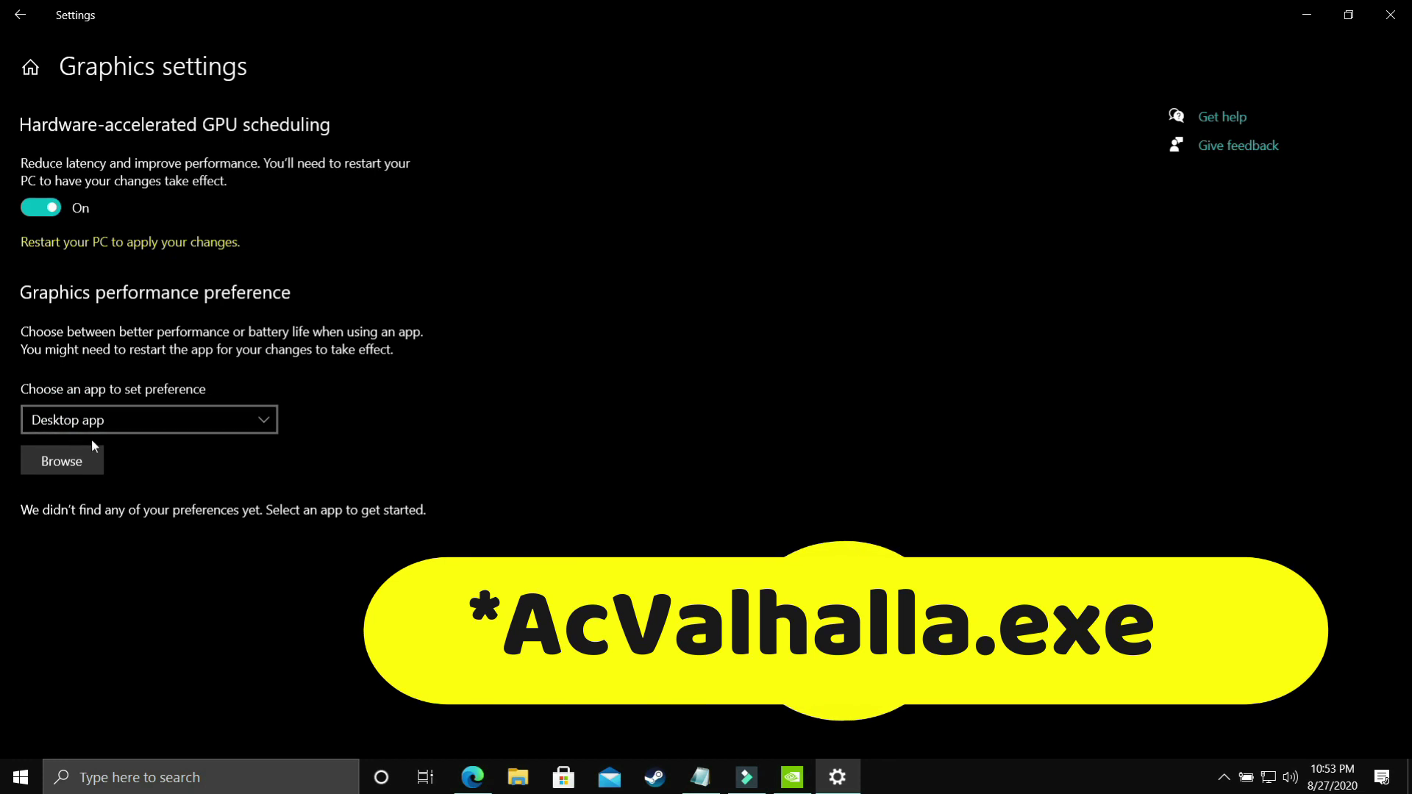
pyautogui.click(64, 466)
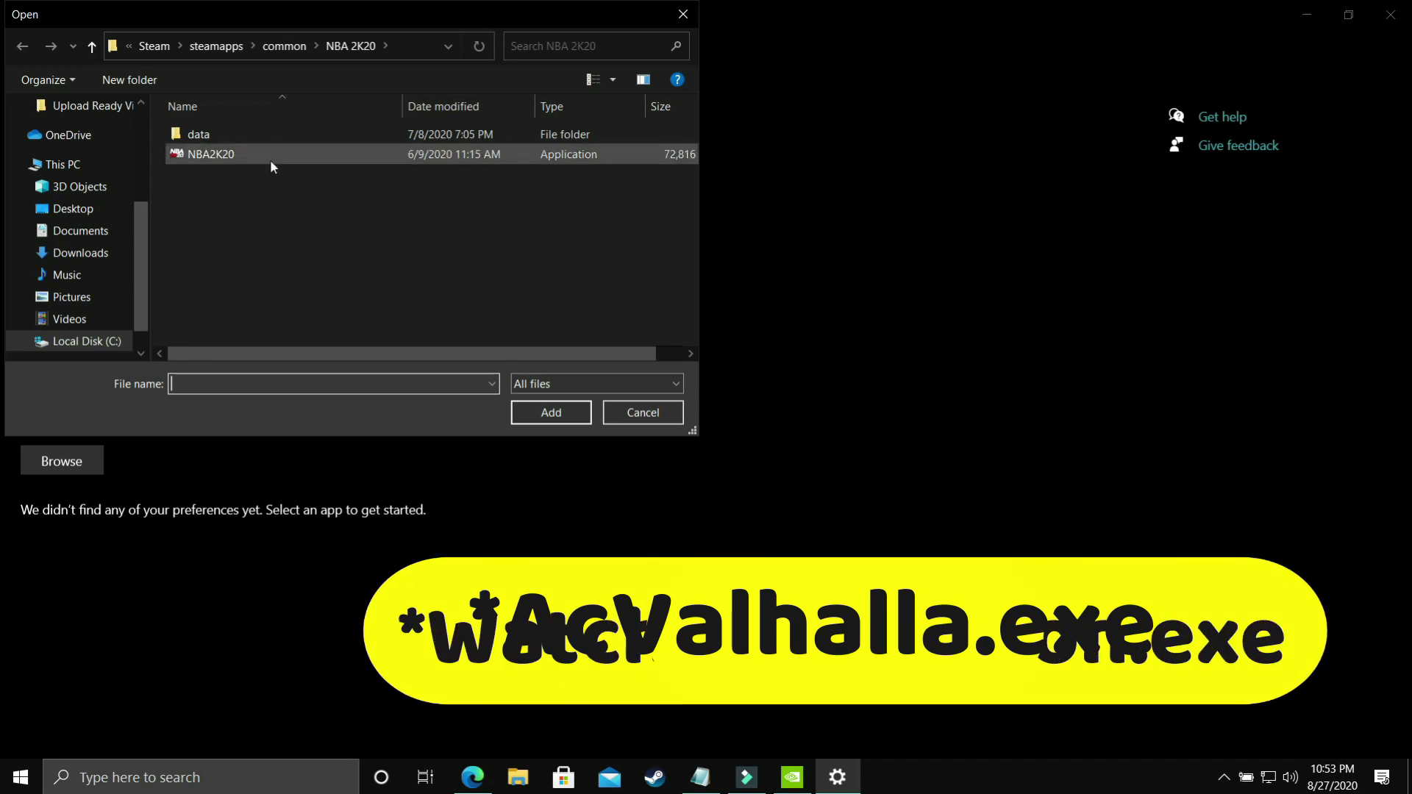
pyautogui.click(221, 156)
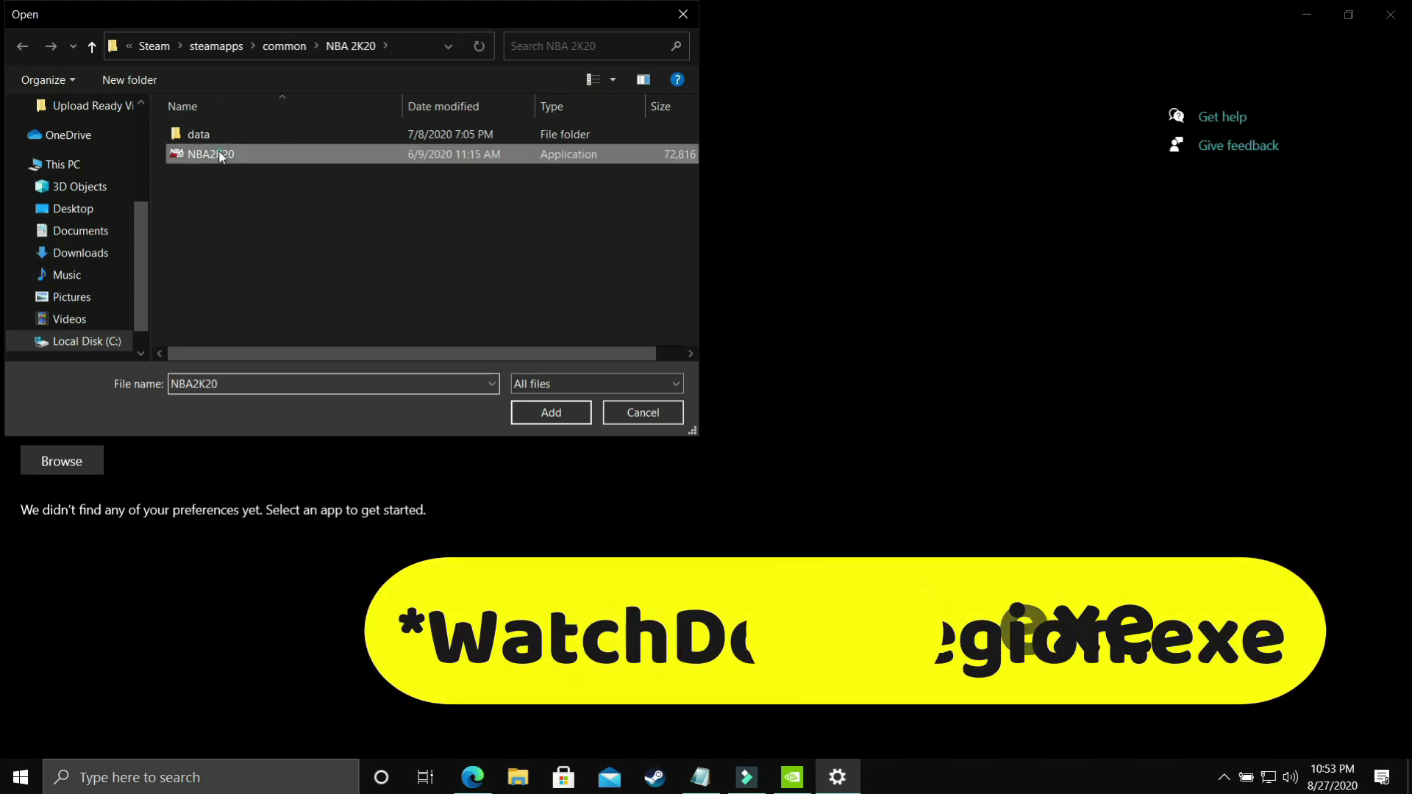
pyautogui.doubleClick(220, 156)
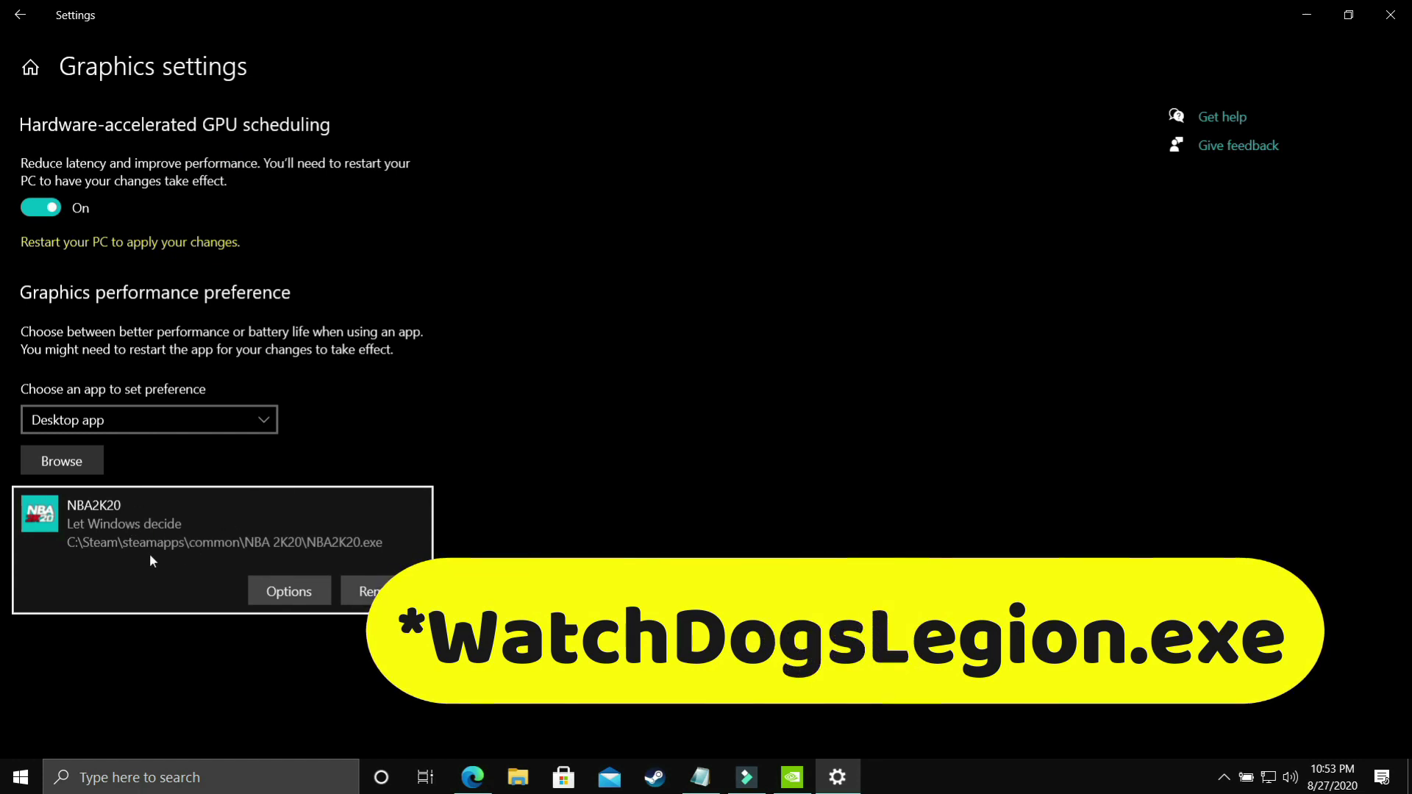
# Set NBA2K20's graphics preference to High performance, save it and return to the desktop
pyautogui.click(288, 590)
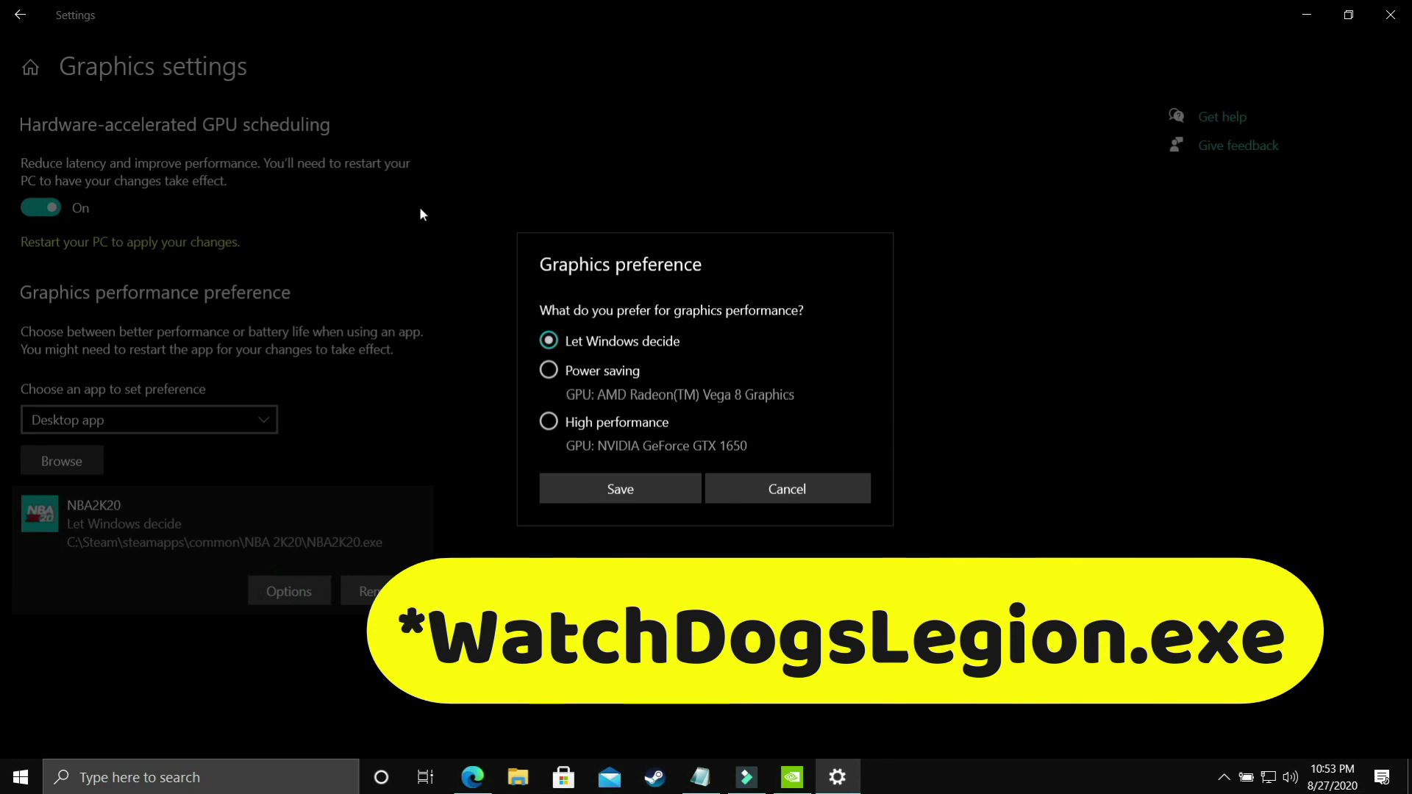
pyautogui.click(548, 427)
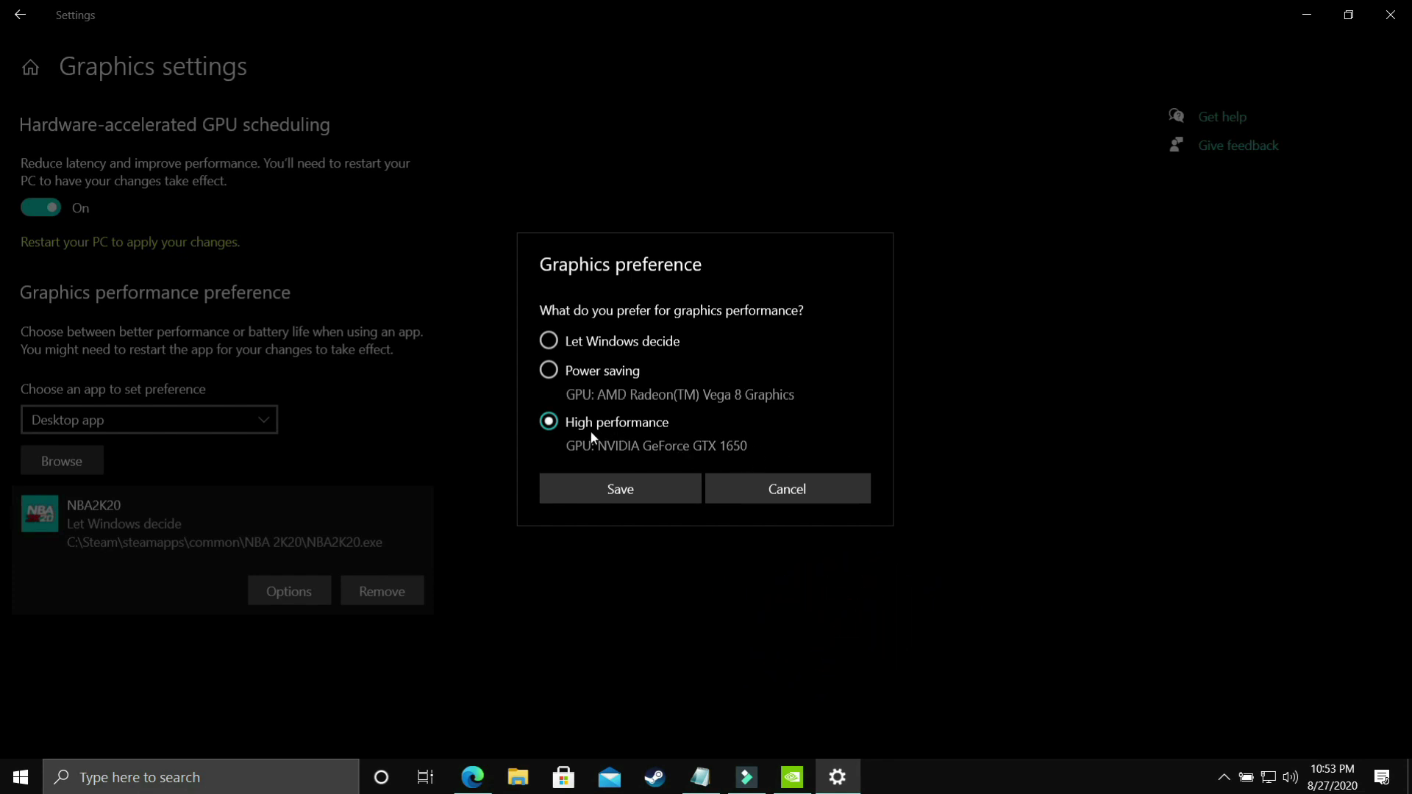
pyautogui.click(612, 483)
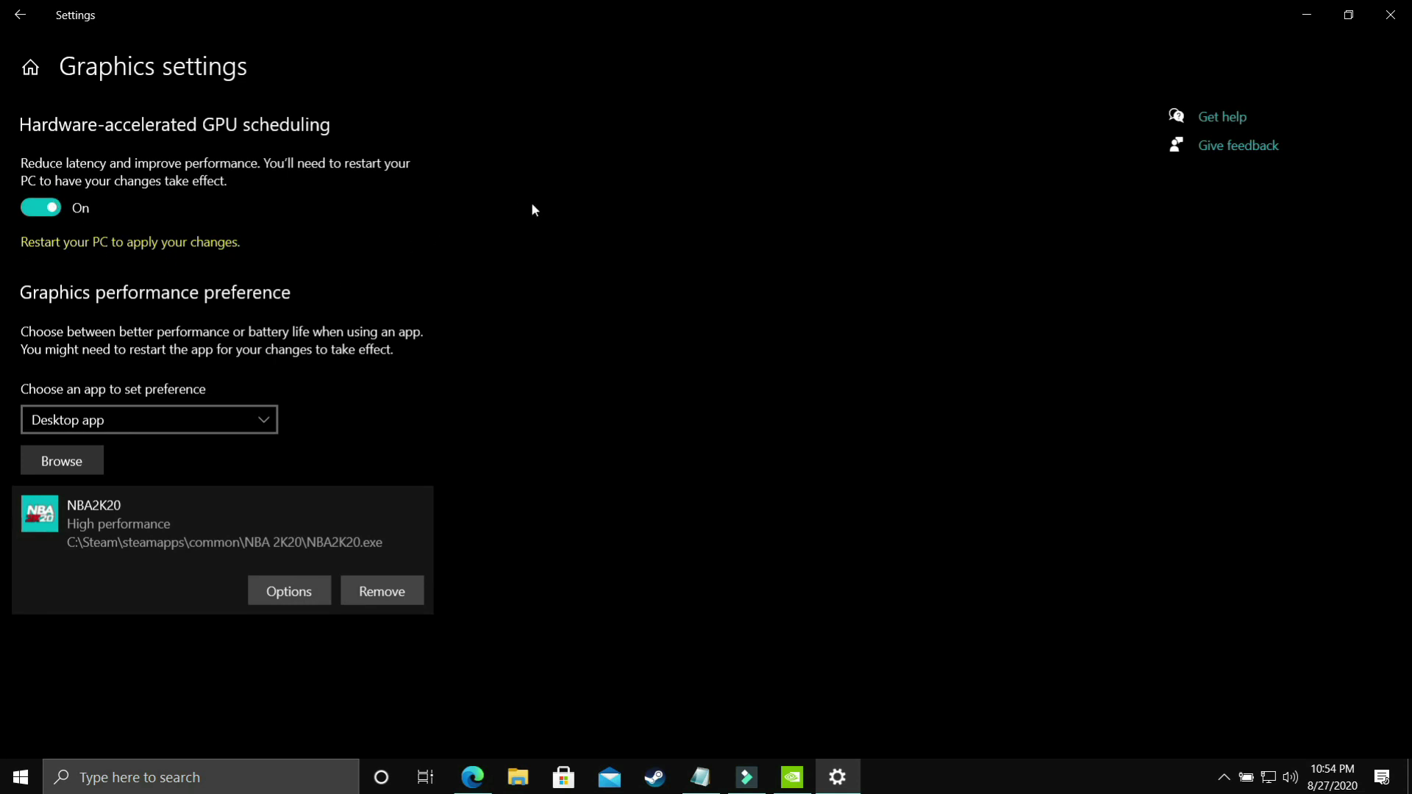
pyautogui.press('super+d')
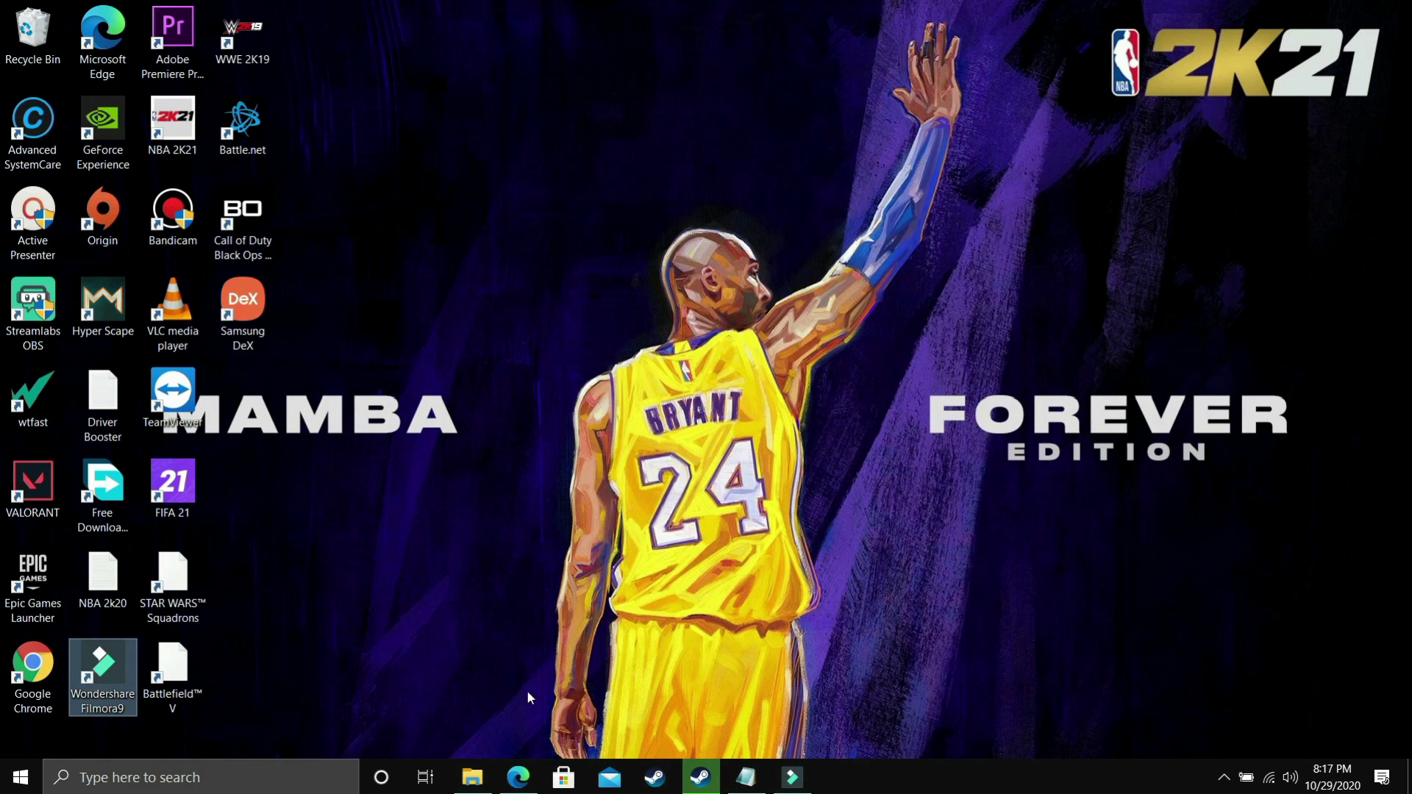
# Switch to Microsoft Edge and examine the Bing search results for "pc optimizer" for suitable optimization software
pyautogui.moveTo(523, 782)
pyautogui.click(507, 713)
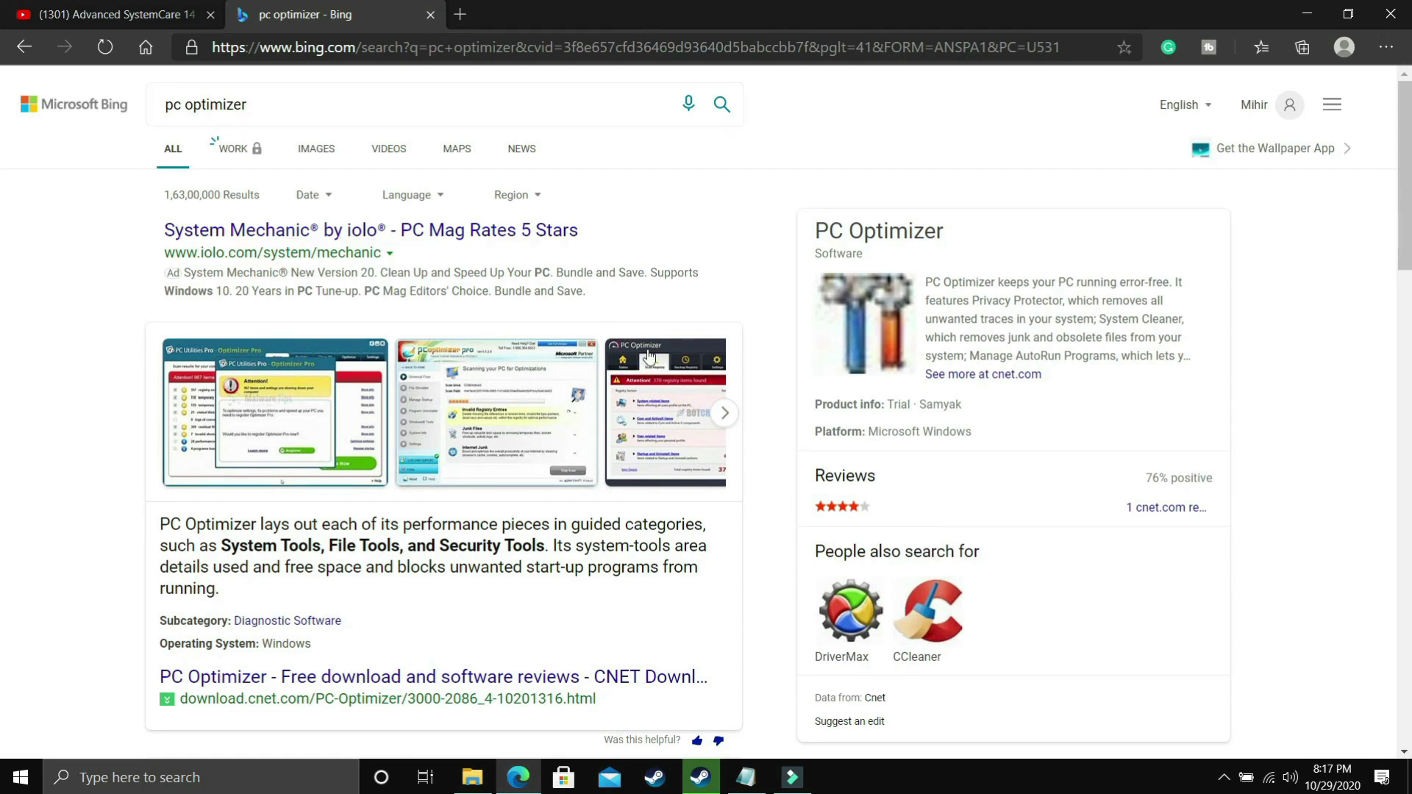
pyautogui.scroll(-3, 533, 311)
pyautogui.scroll(3, 320, 263)
pyautogui.moveTo(250, 106); pyautogui.dragTo(168, 122)
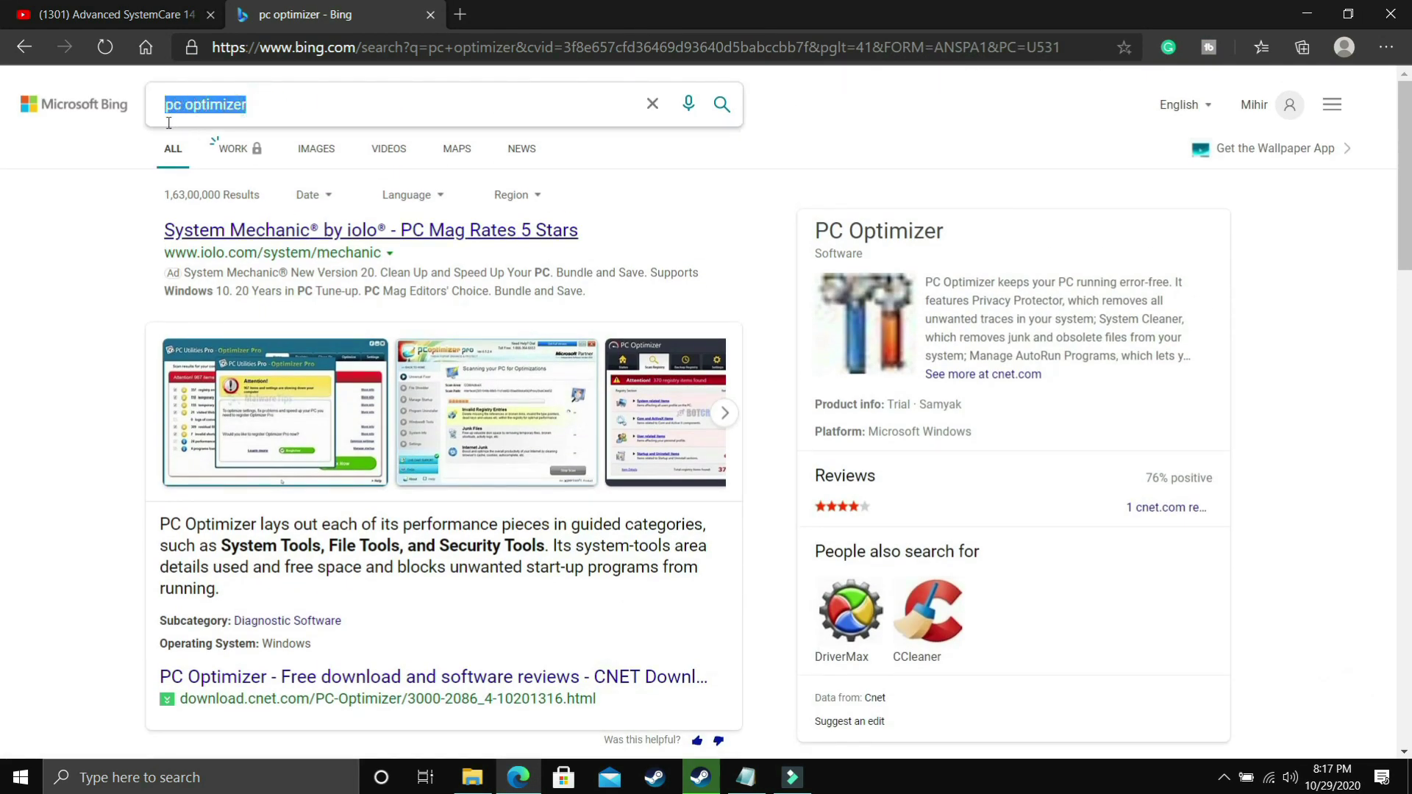
pyautogui.click(58, 231)
pyautogui.scroll(-3, 259, 236)
pyautogui.scroll(-3, 257, 236)
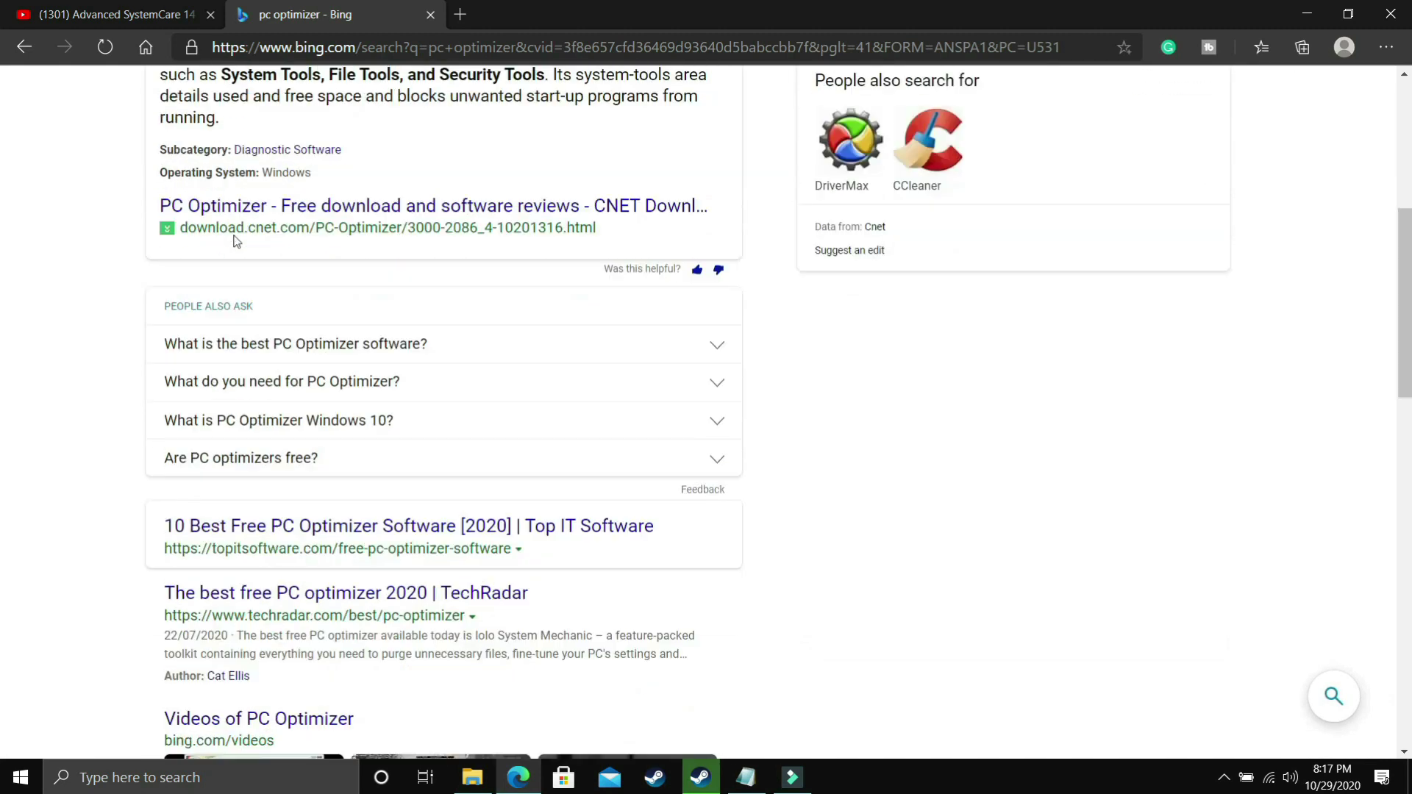
pyautogui.scroll(-9, 286, 300)
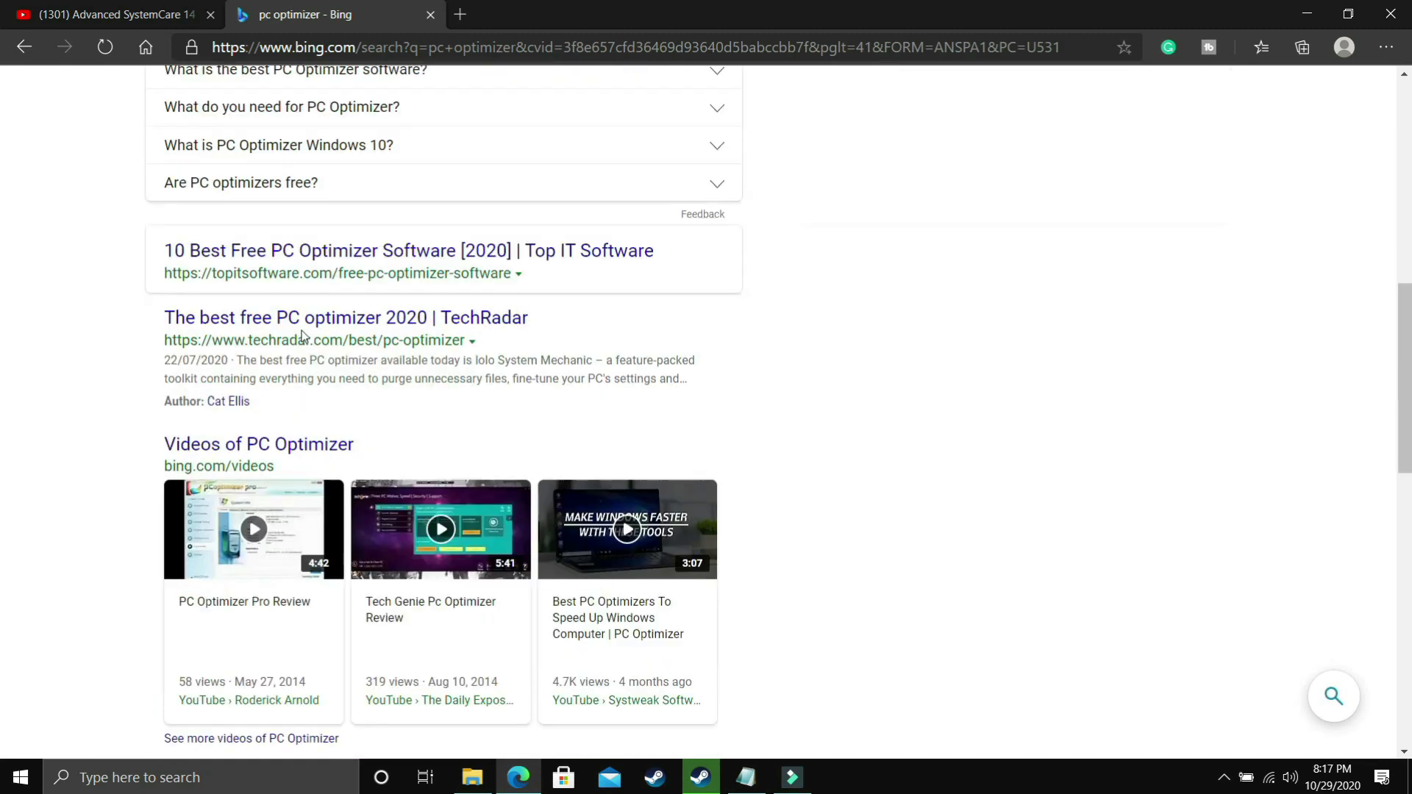
pyautogui.scroll(-6, 304, 332)
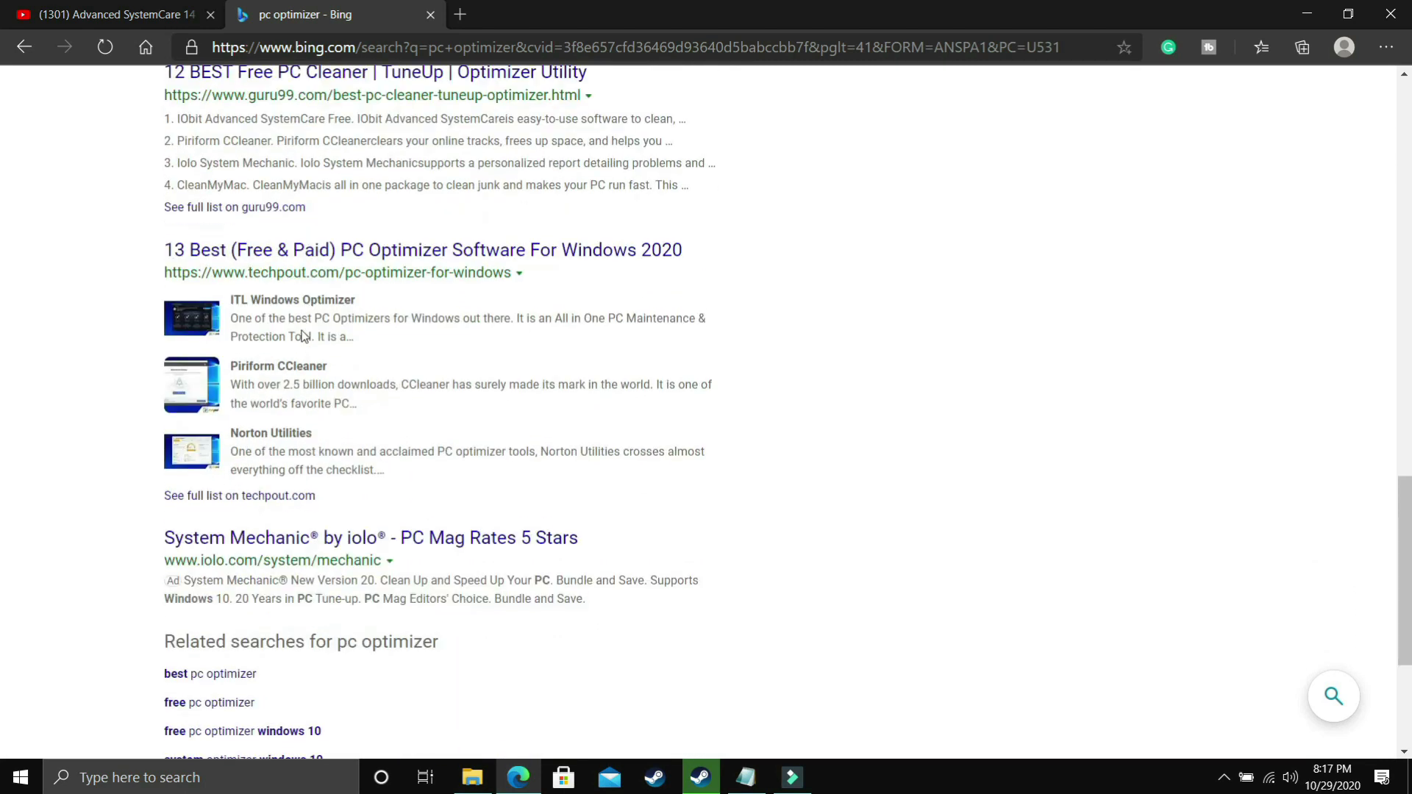
pyautogui.scroll(5, 303, 328)
pyautogui.scroll(13, 303, 328)
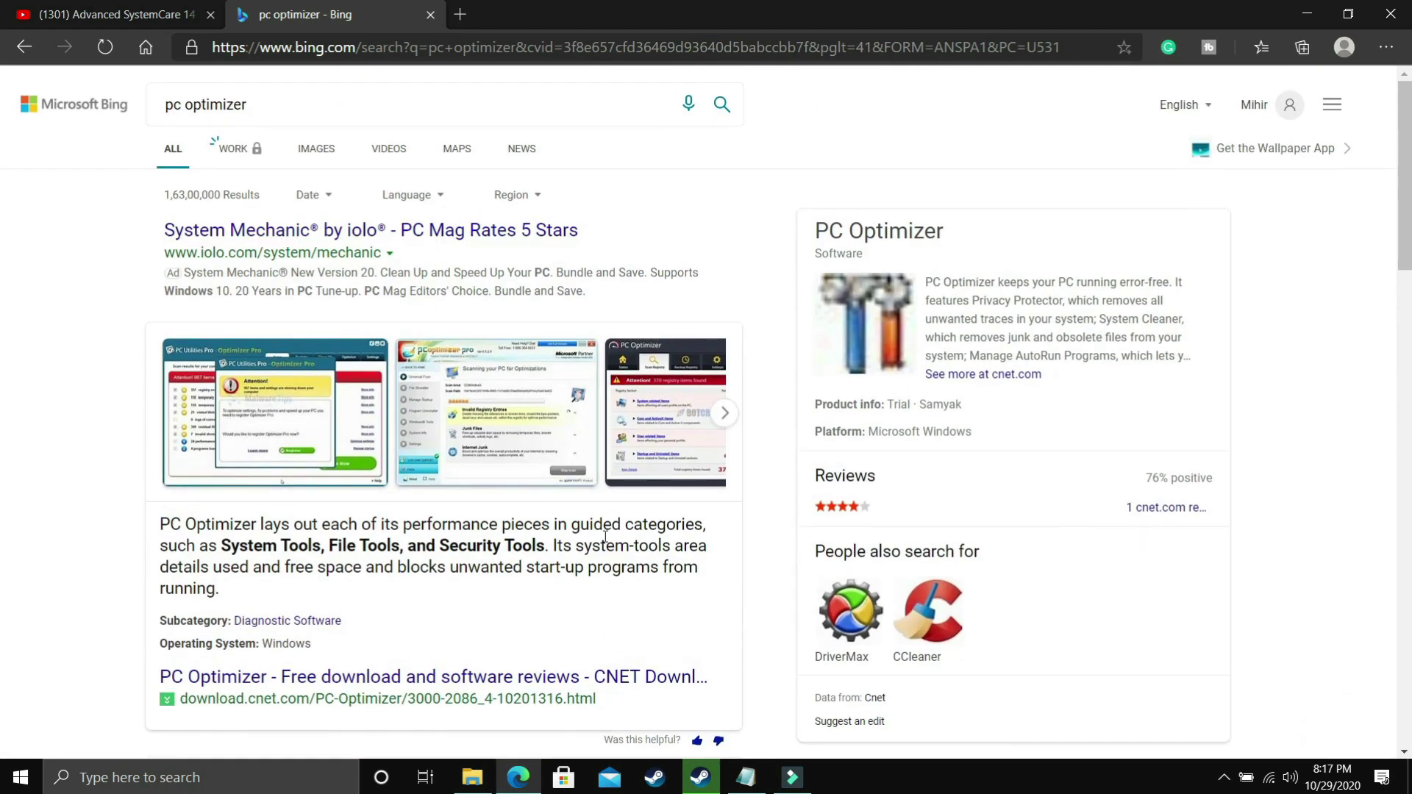
pyautogui.moveTo(267, 454)
pyautogui.scroll(-3, 101, 247)
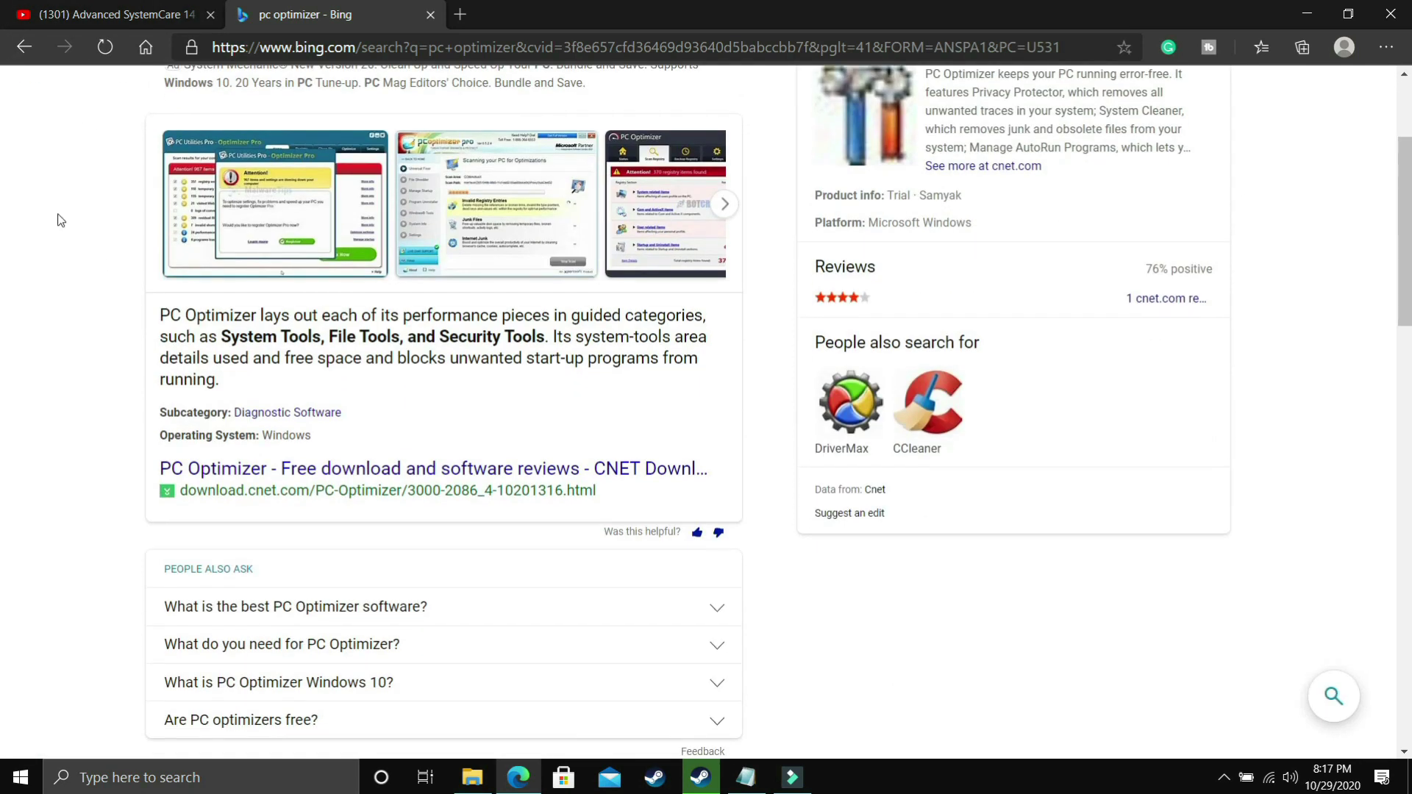
pyautogui.scroll(-9, 60, 220)
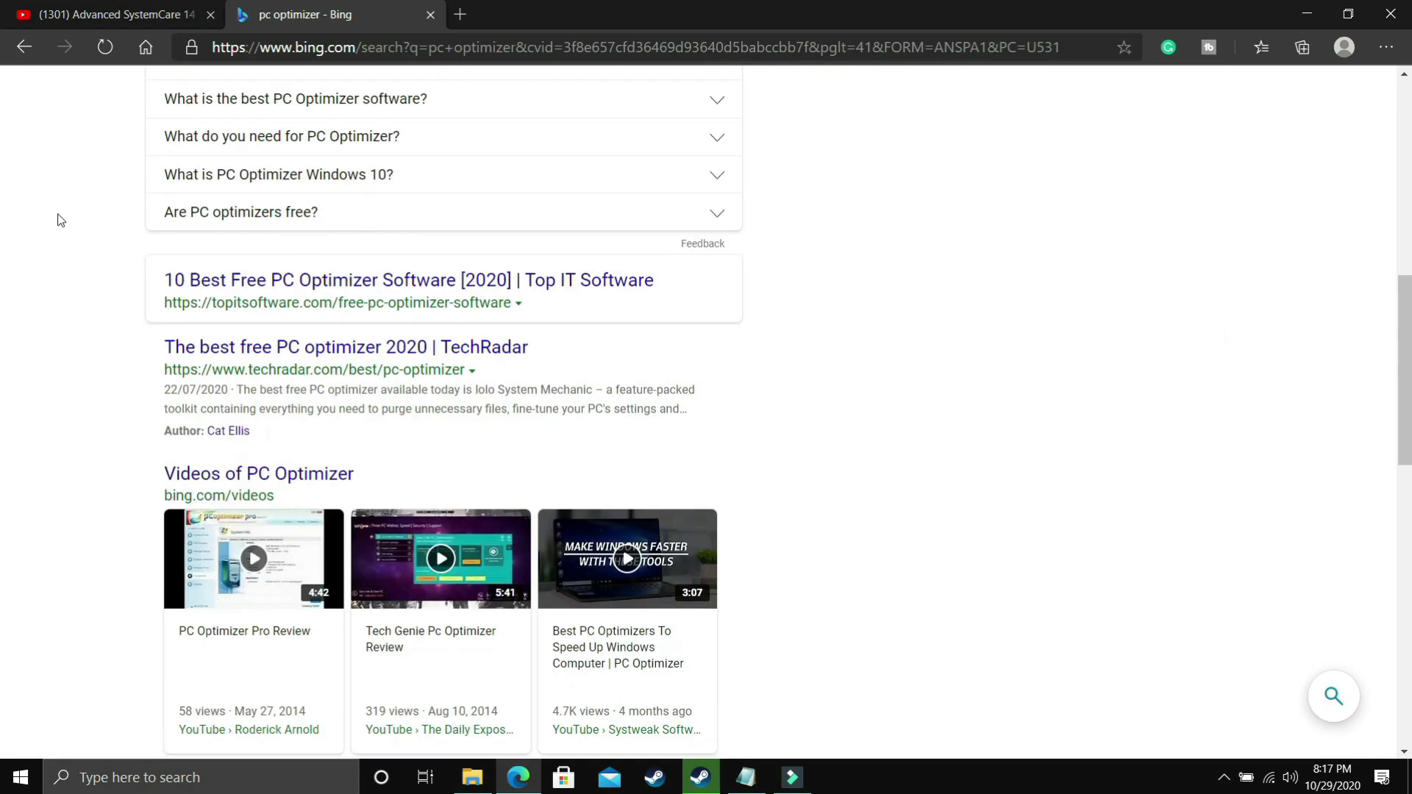
# Bring up the Advanced SystemCare 14 YouTube video and skip back to the optimizer scan at about 4:34
pyautogui.click(136, 9)
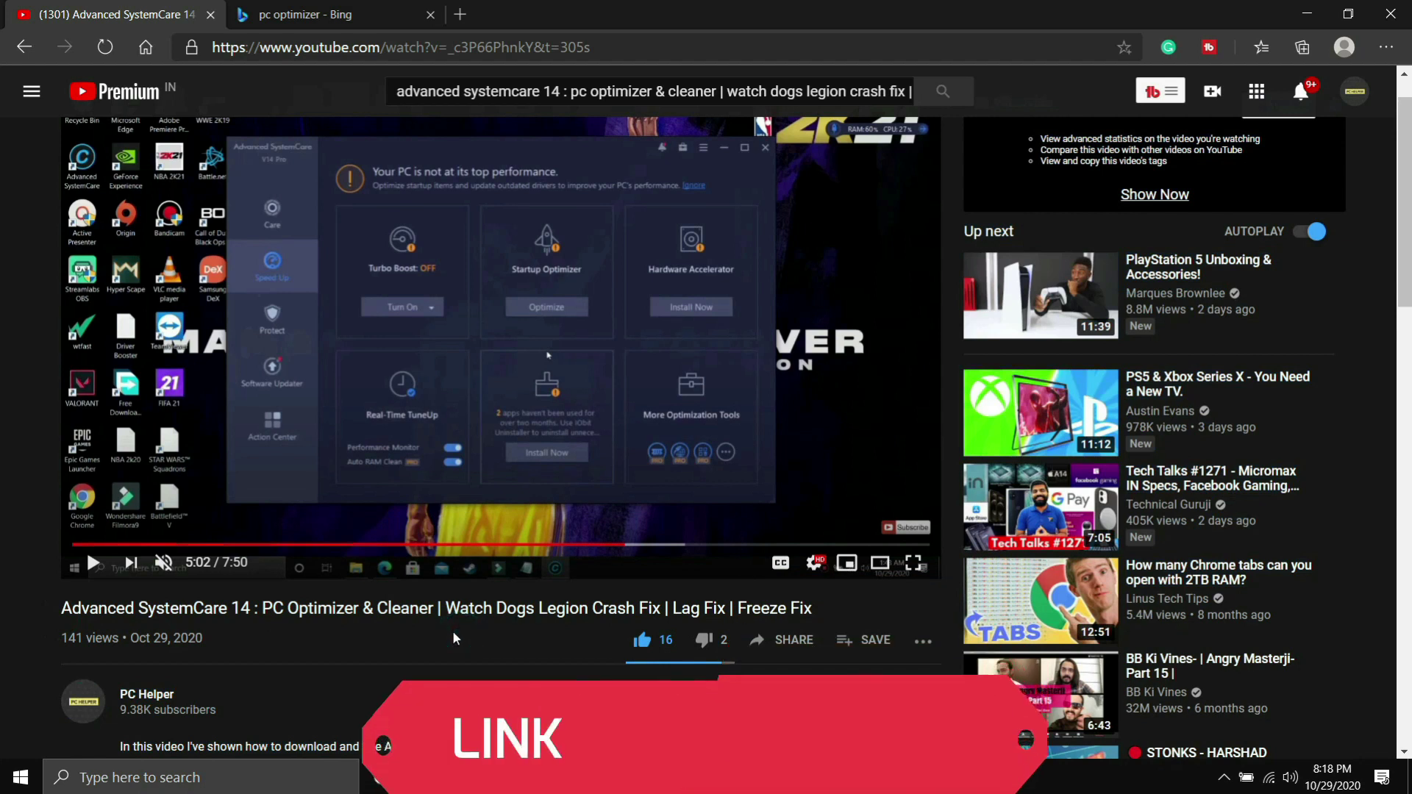
pyautogui.scroll(1, 452, 630)
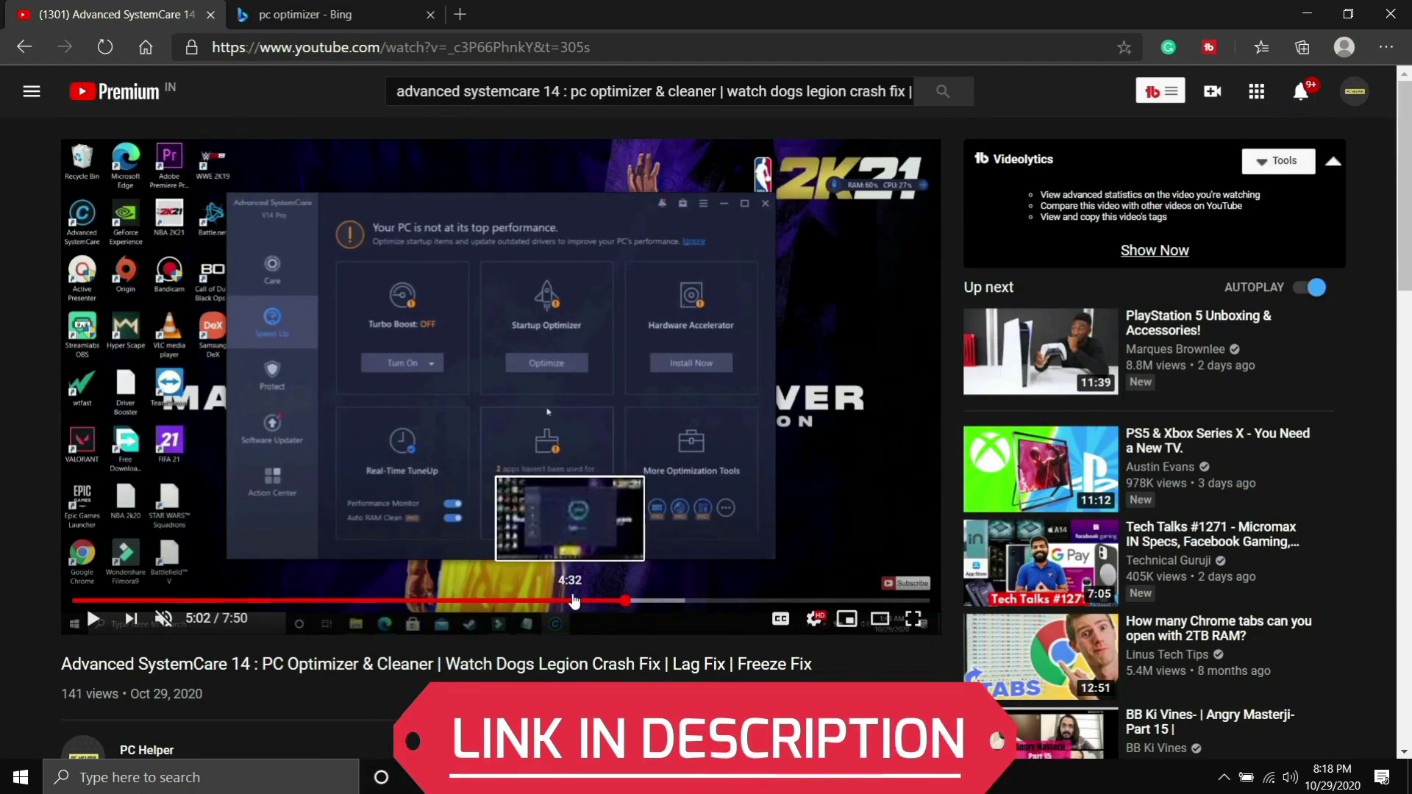
pyautogui.click(579, 601)
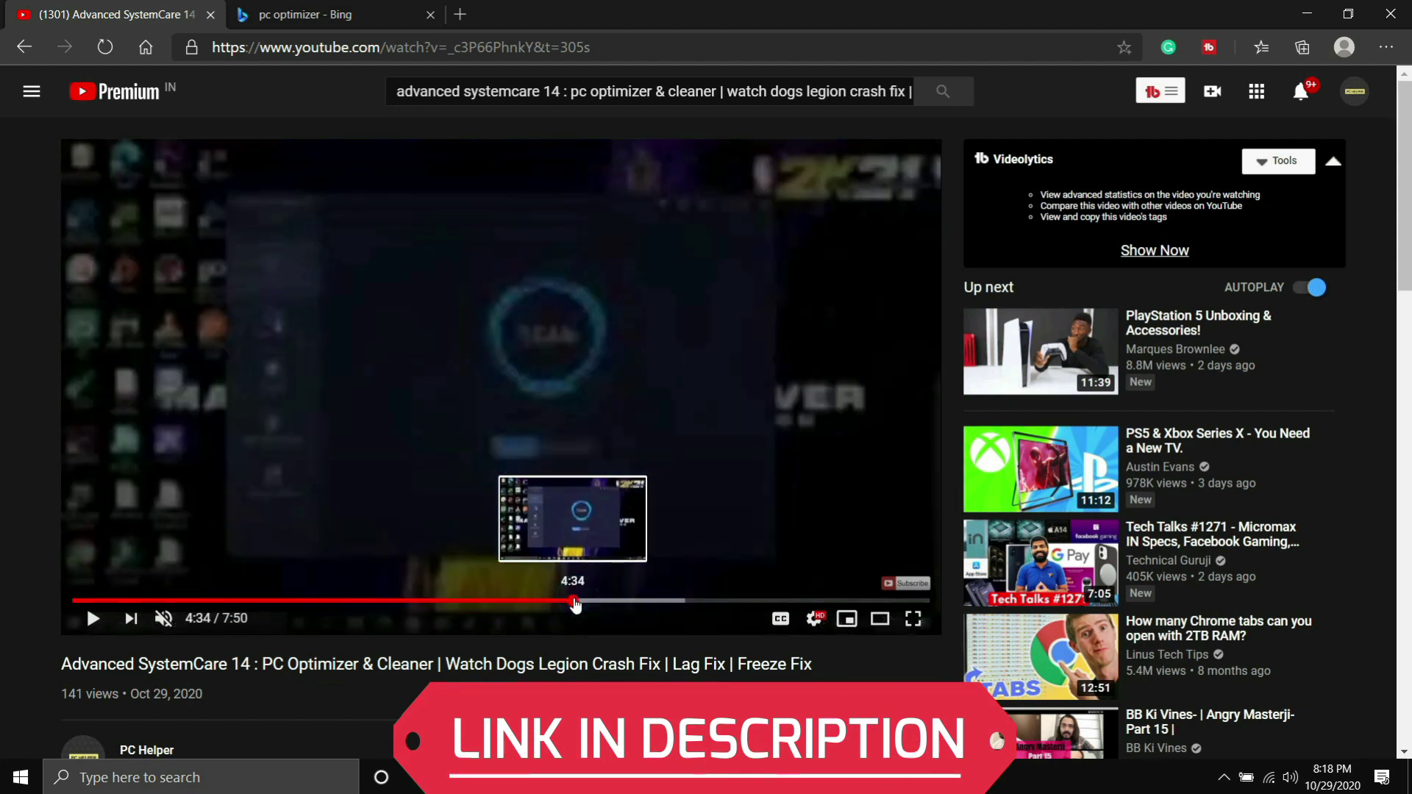
pyautogui.click(584, 601)
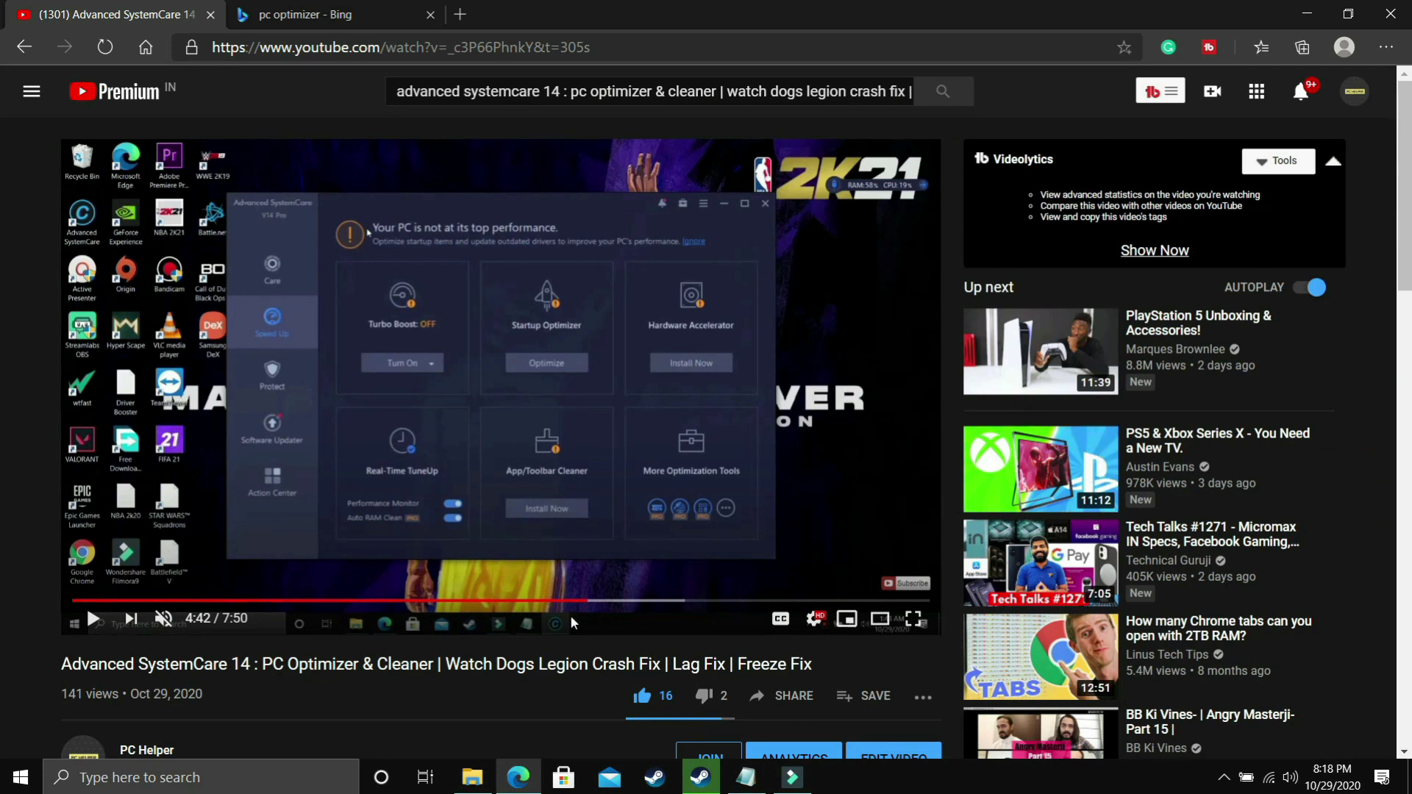
# Expand the description of the Advanced SystemCare 14 video and look through it, including the download link
pyautogui.scroll(-5, 269, 512)
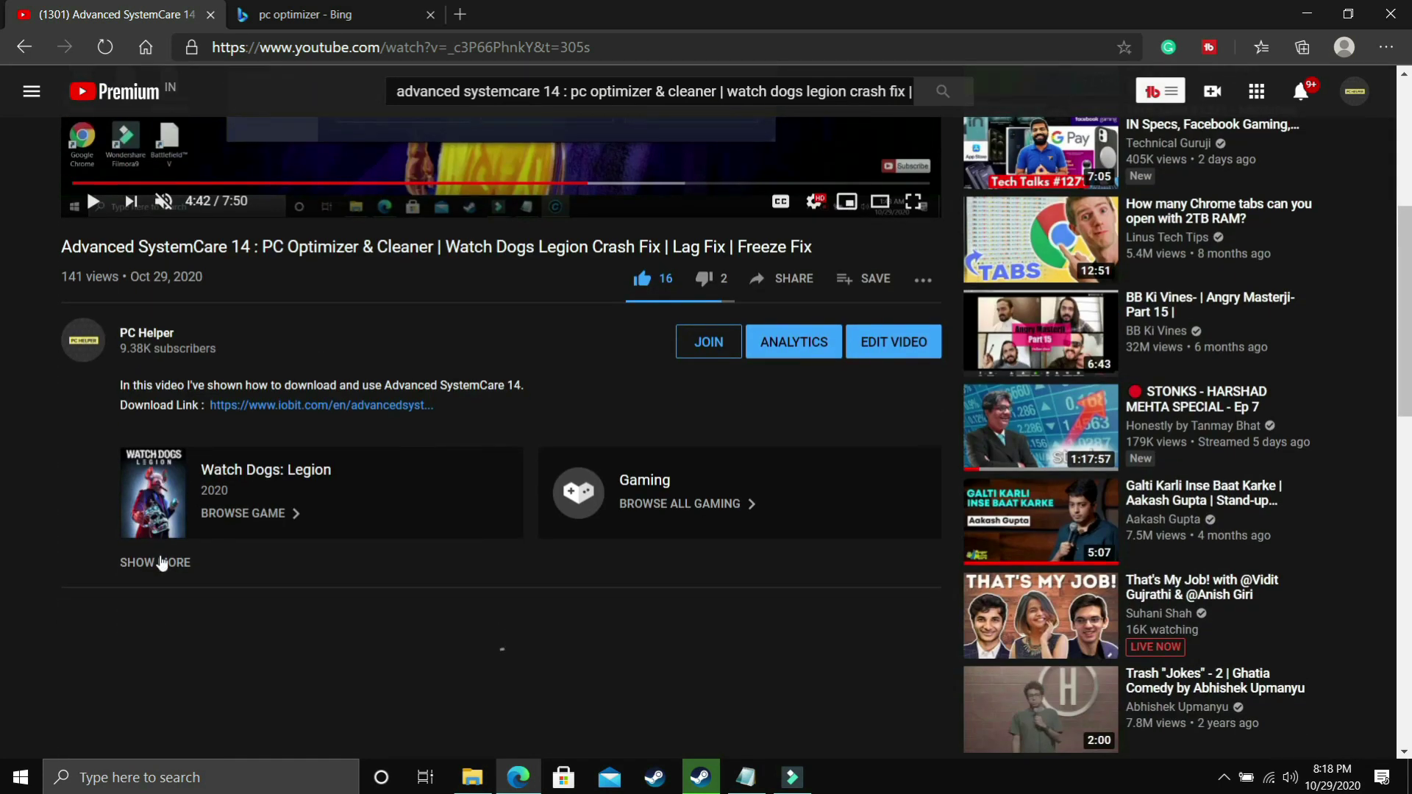
pyautogui.click(155, 560)
pyautogui.scroll(-1, 346, 493)
pyautogui.scroll(-5, 347, 491)
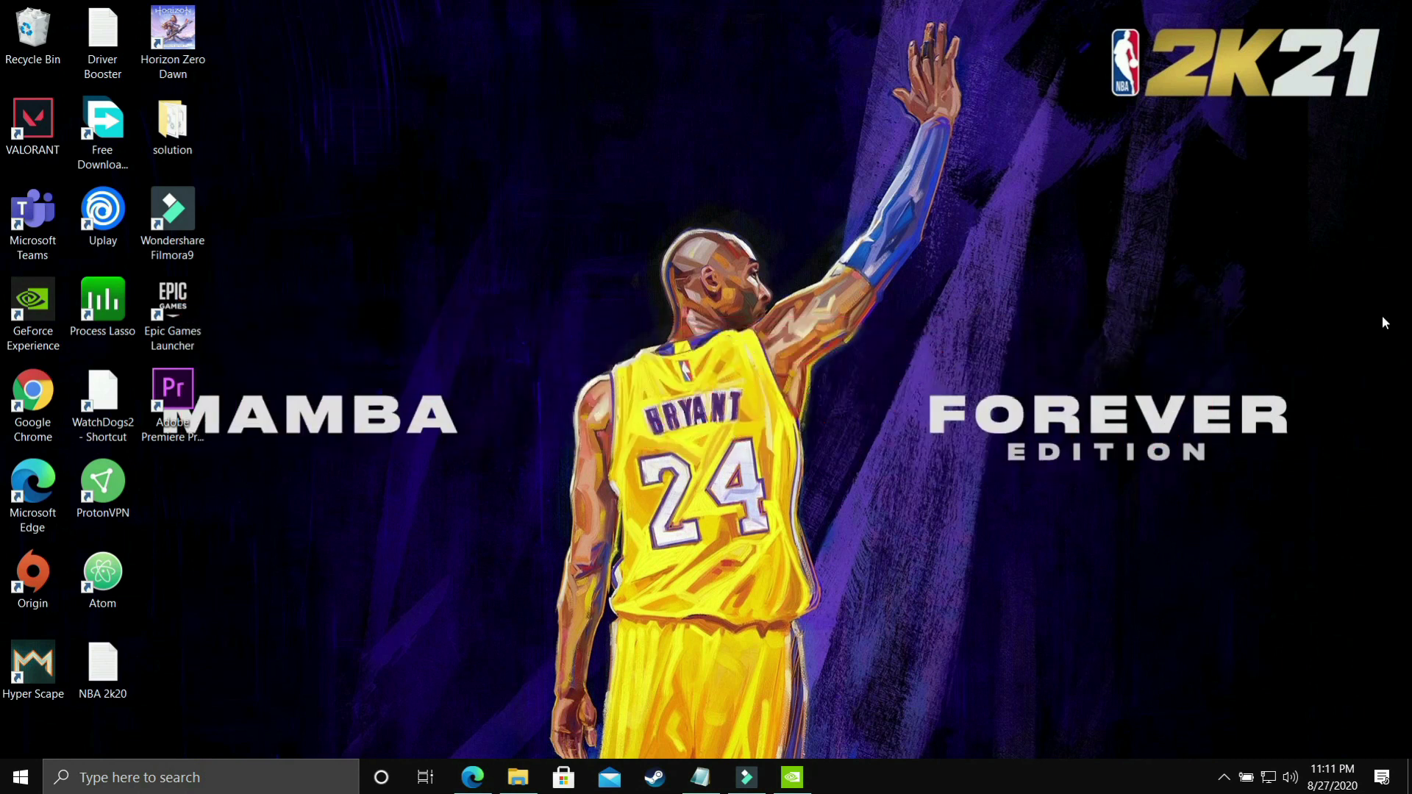
# Open NVIDIA Control Panel from the desktop, view the global 3D settings and bring up the program-specific settings
pyautogui.rightClick(672, 336)
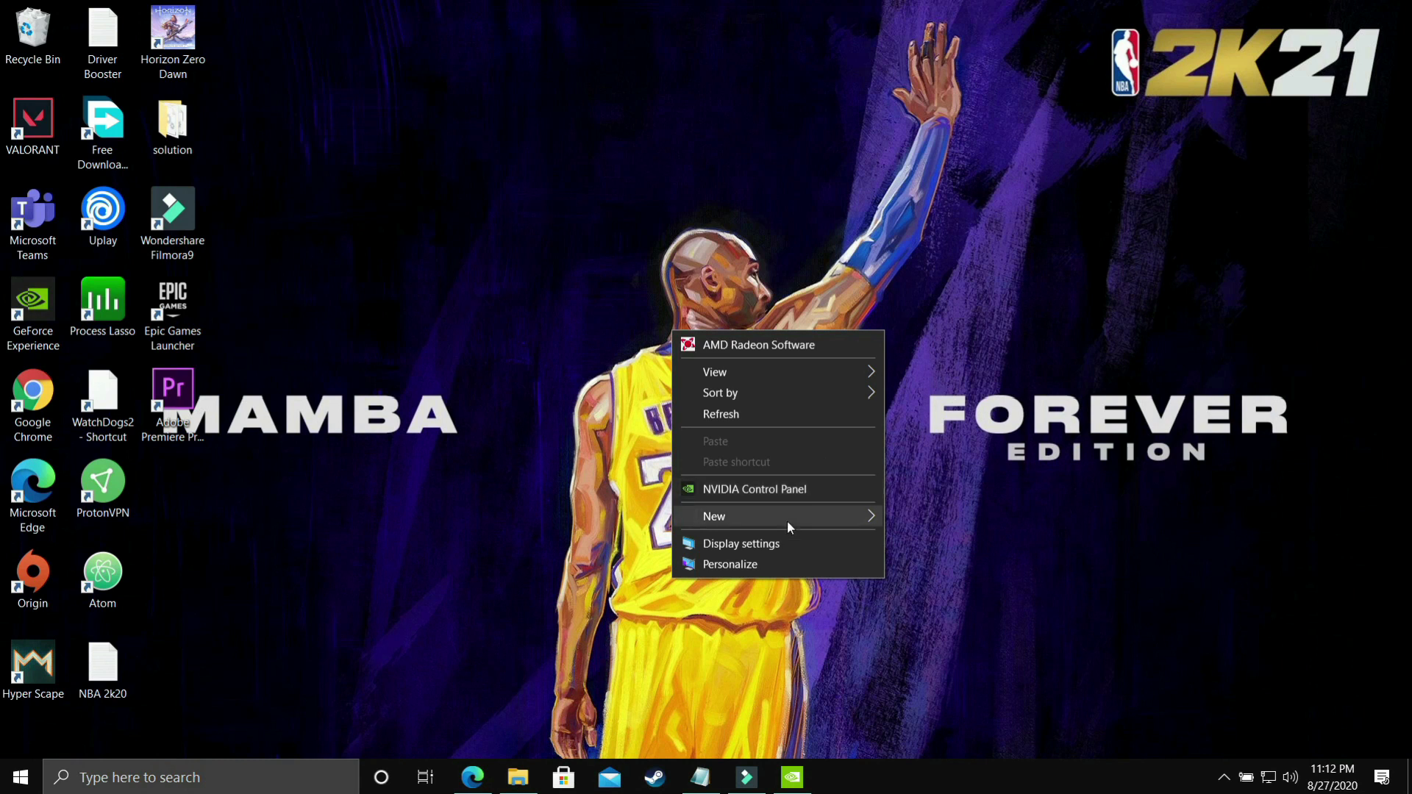
pyautogui.click(784, 487)
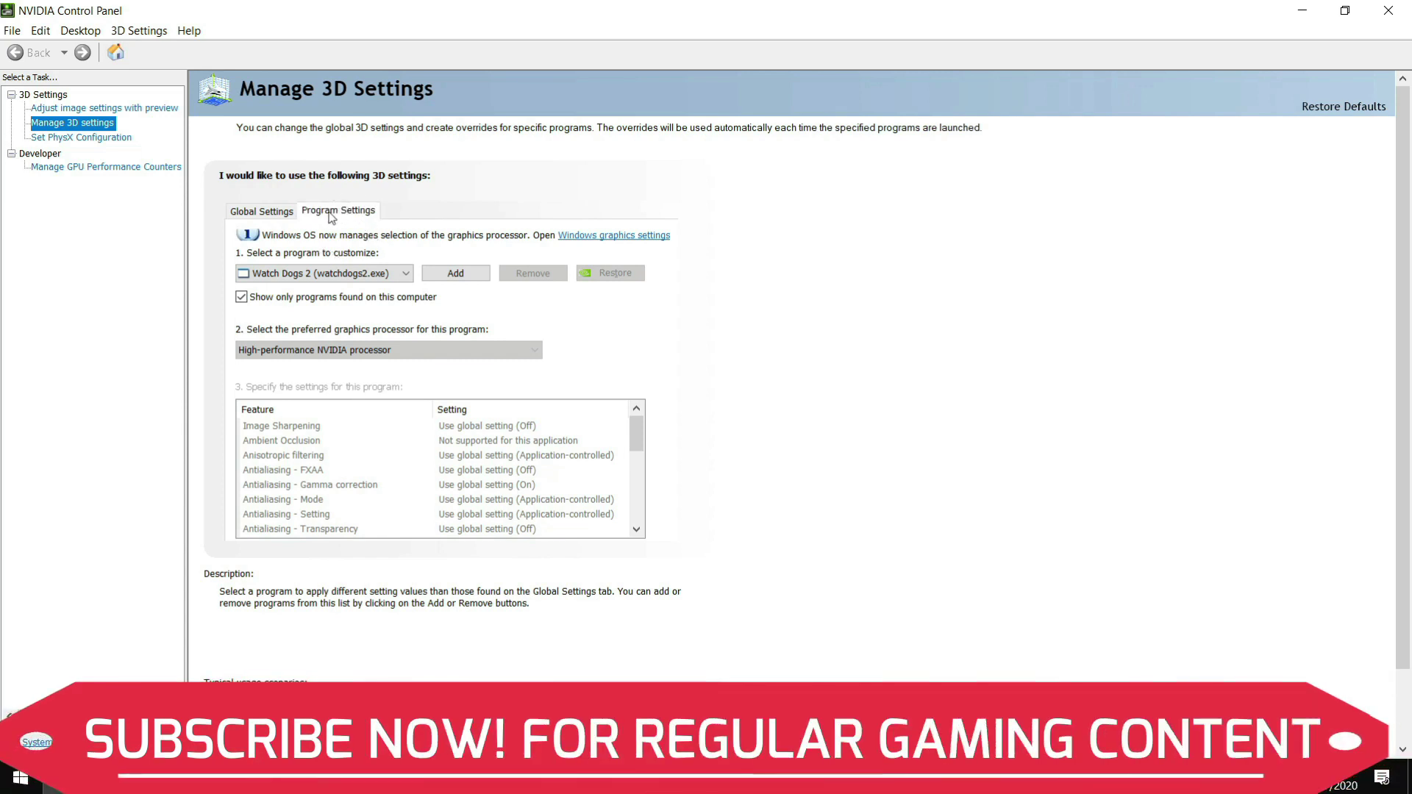
pyautogui.click(261, 211)
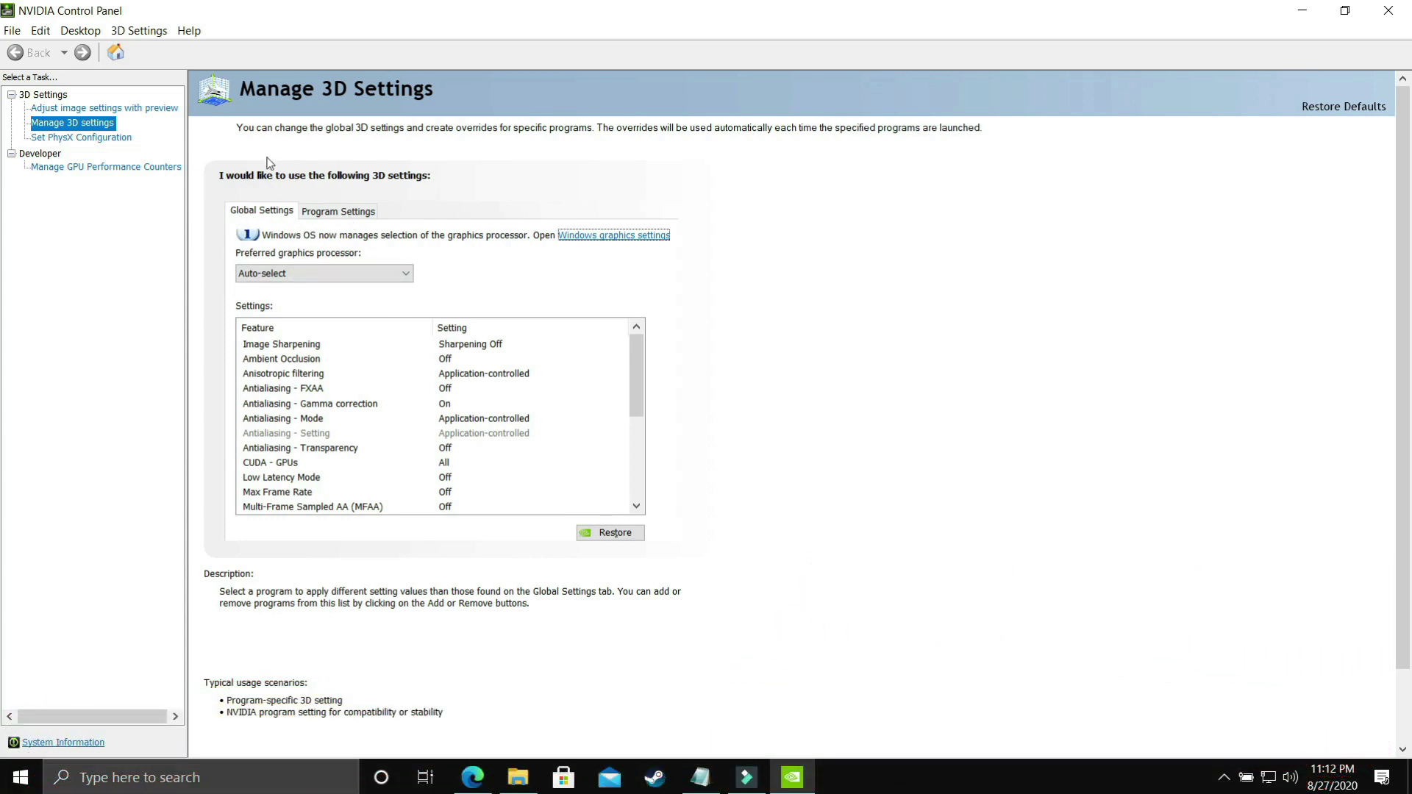
pyautogui.click(353, 215)
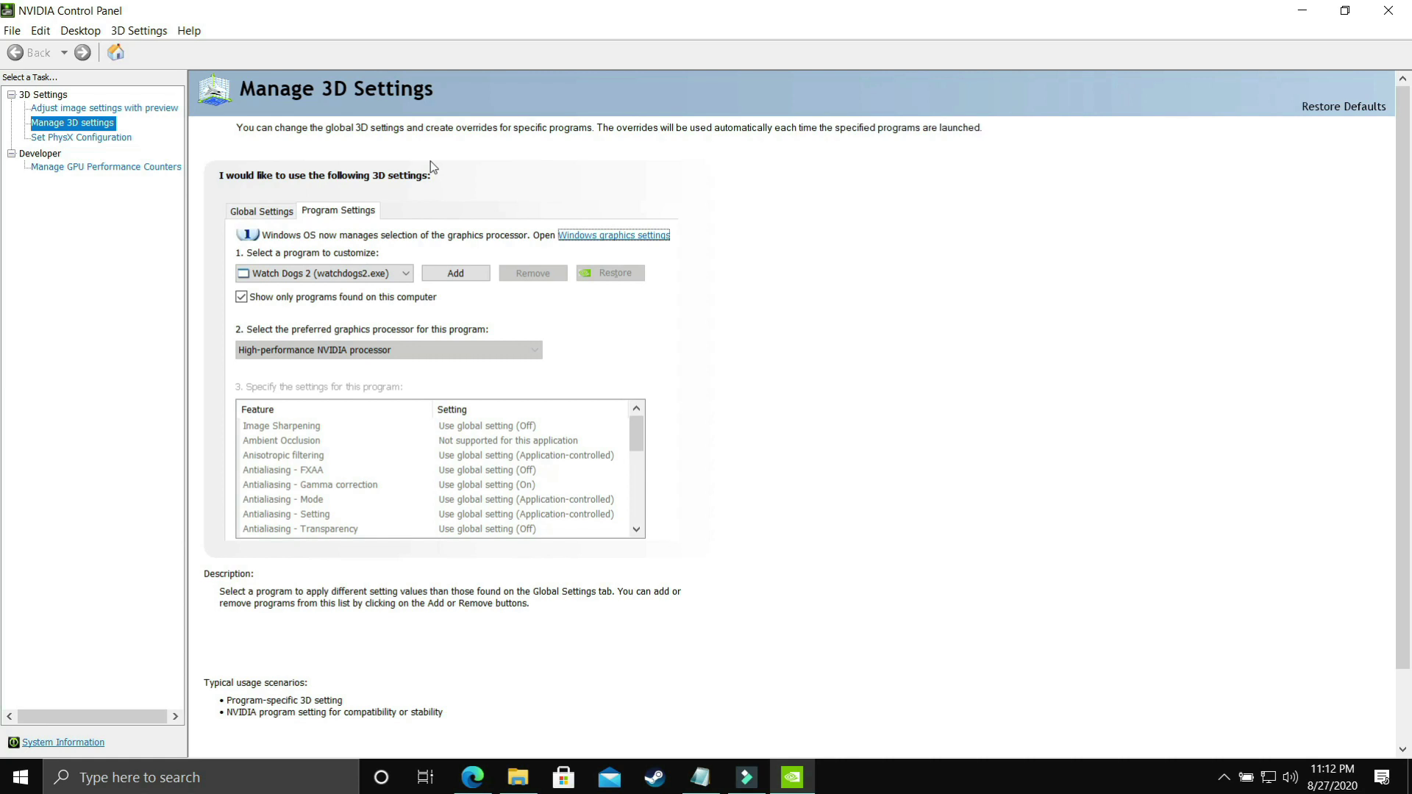
# Select NBA 2K20 (nba2k20.exe) as the program to customize and set its preferred graphics processor to High-performance NVIDIA processor
pyautogui.click(316, 274)
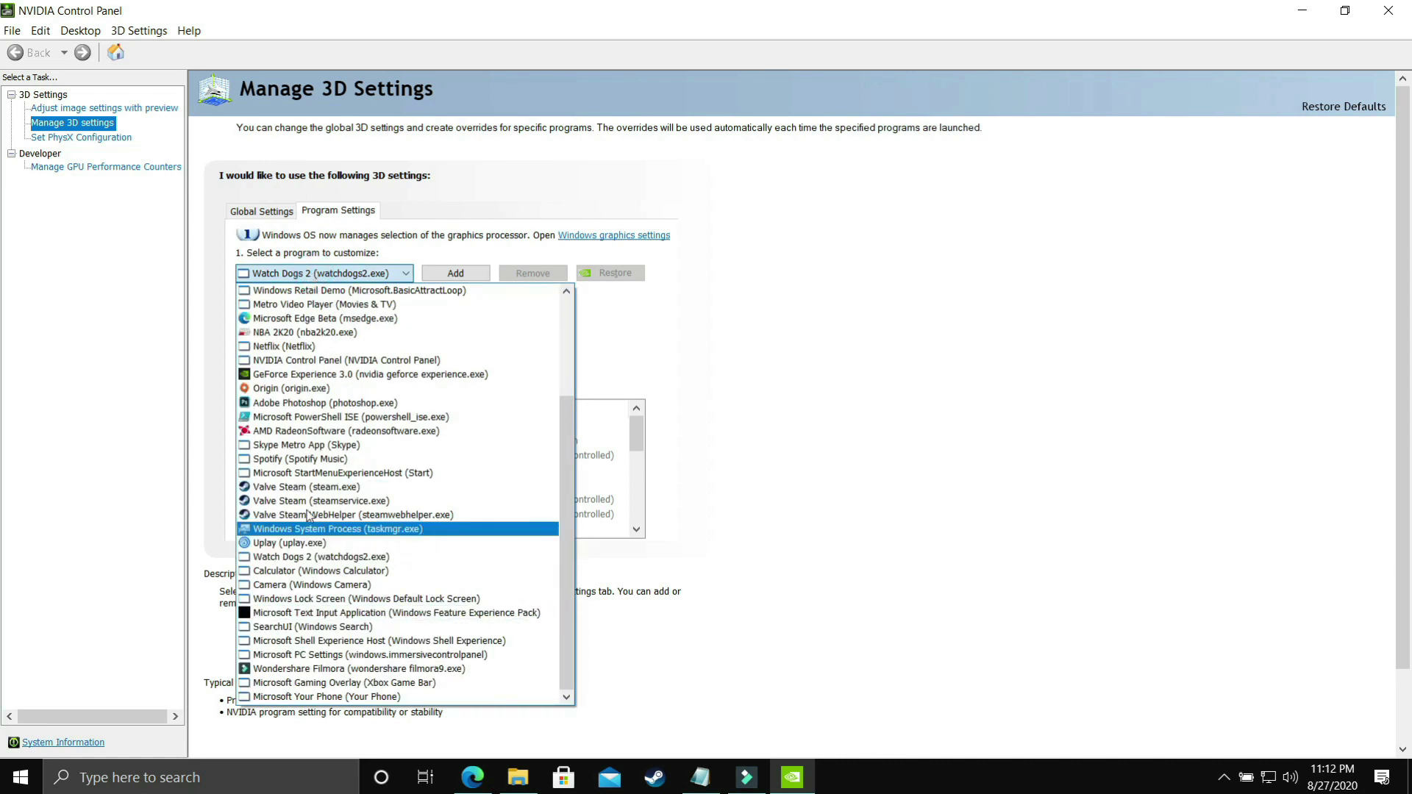
pyautogui.click(341, 335)
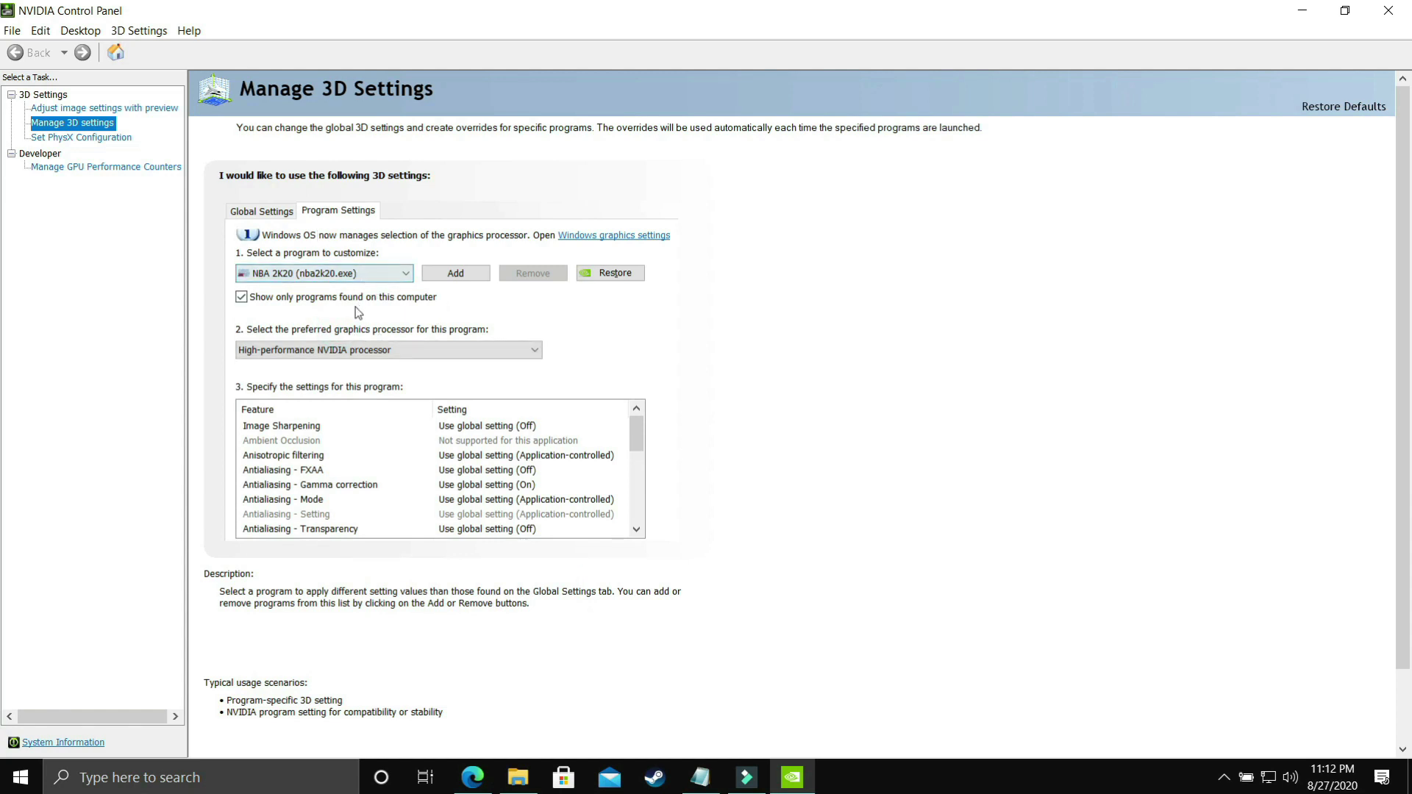
pyautogui.click(298, 350)
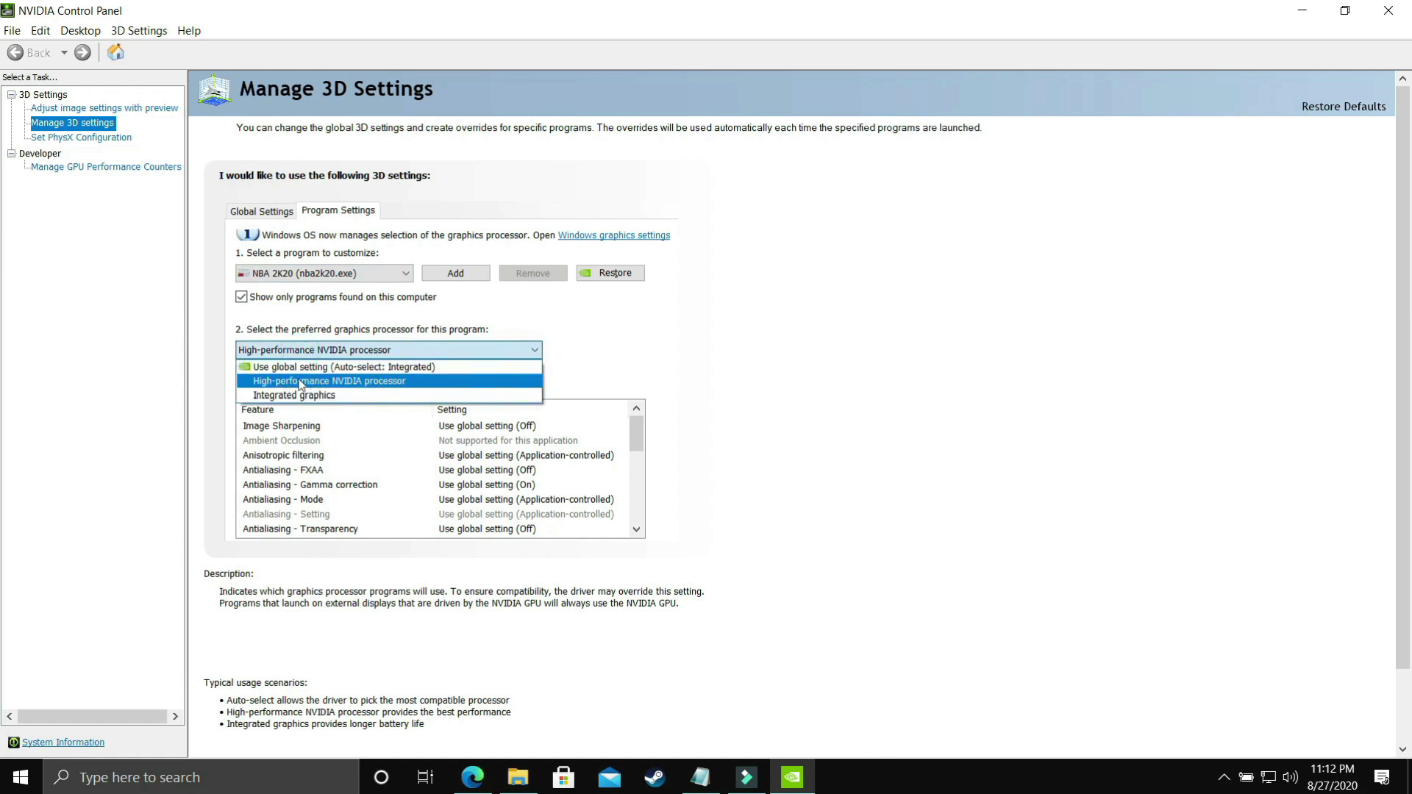
pyautogui.click(325, 381)
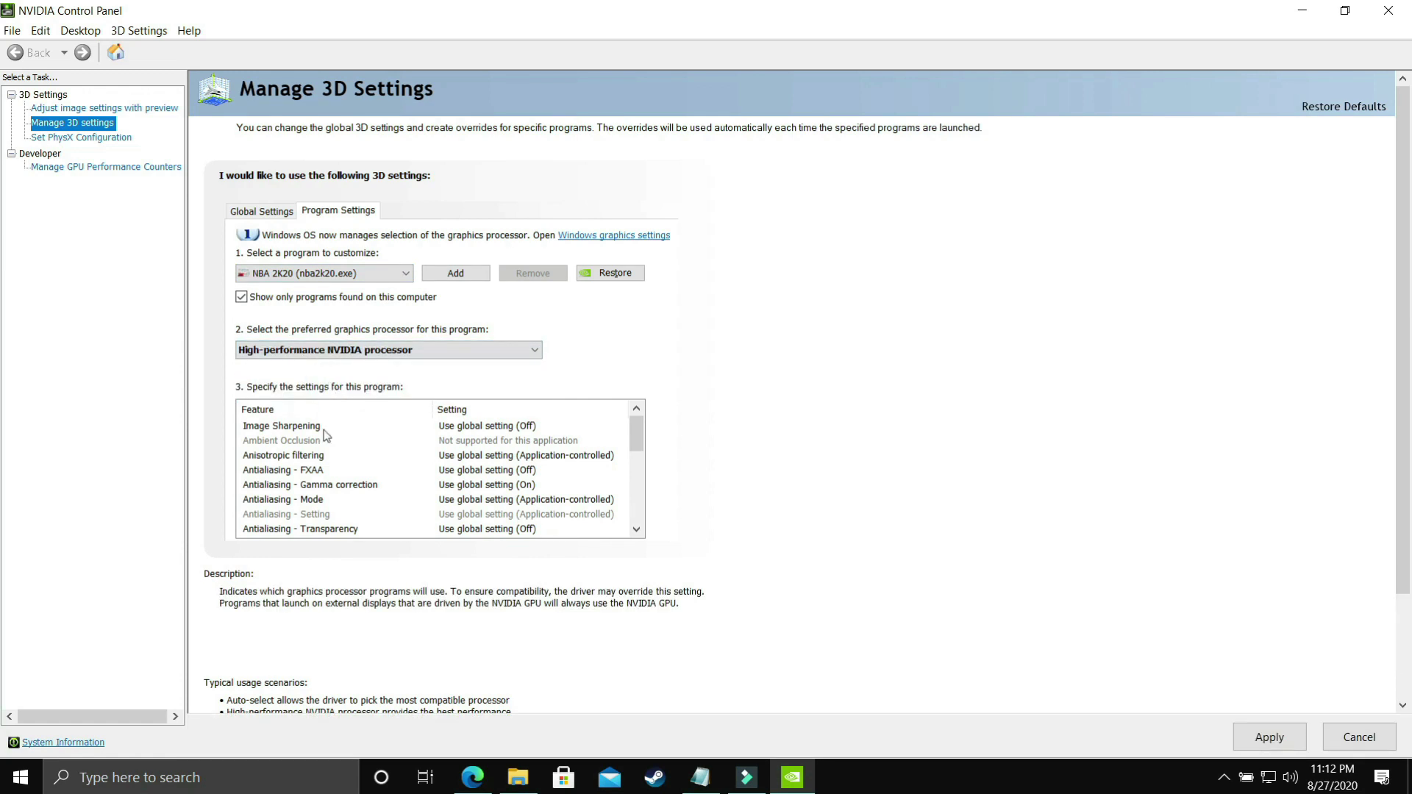
# Set the power management mode for NBA 2K20 to Prefer maximum performance and apply the 3D settings
pyautogui.scroll(-2, 364, 472)
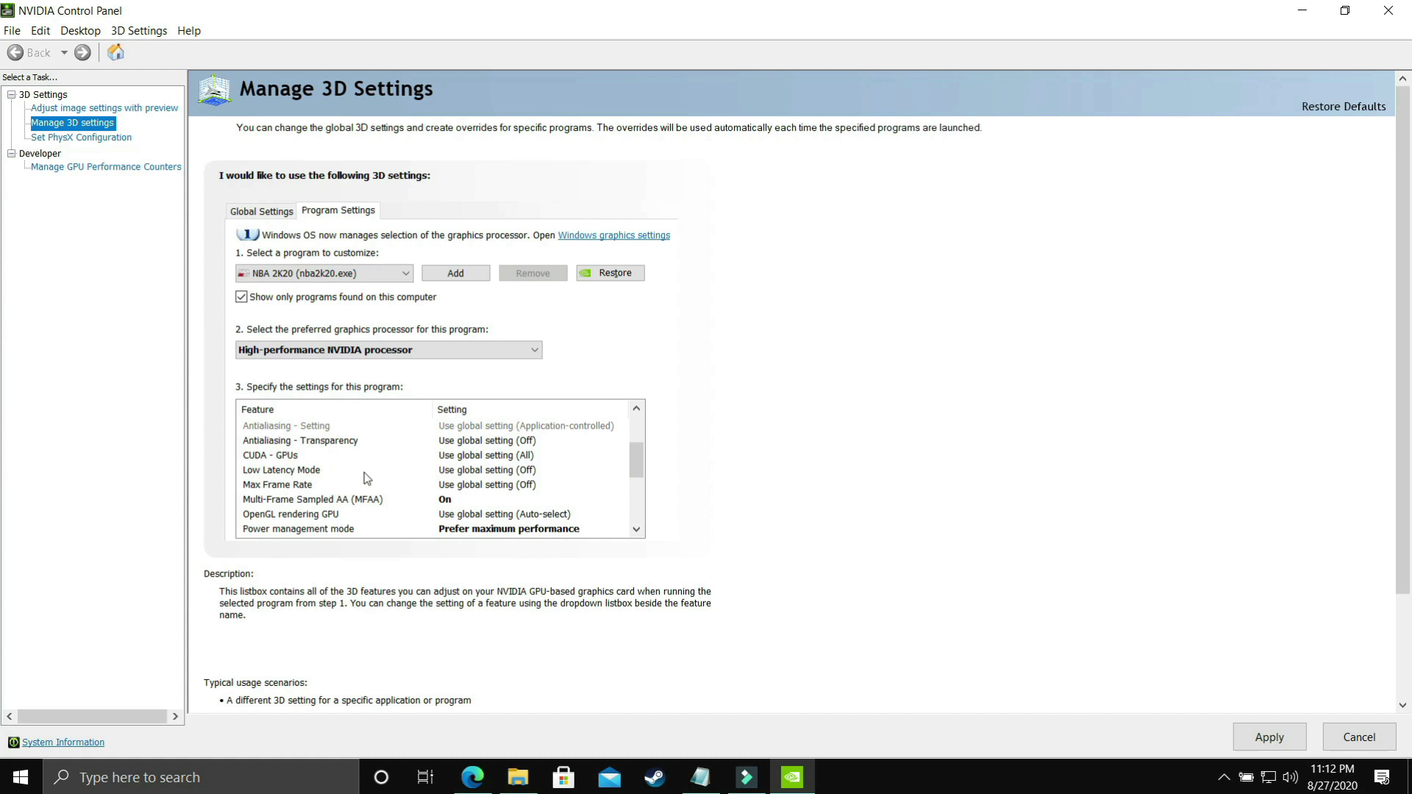
pyautogui.click(360, 531)
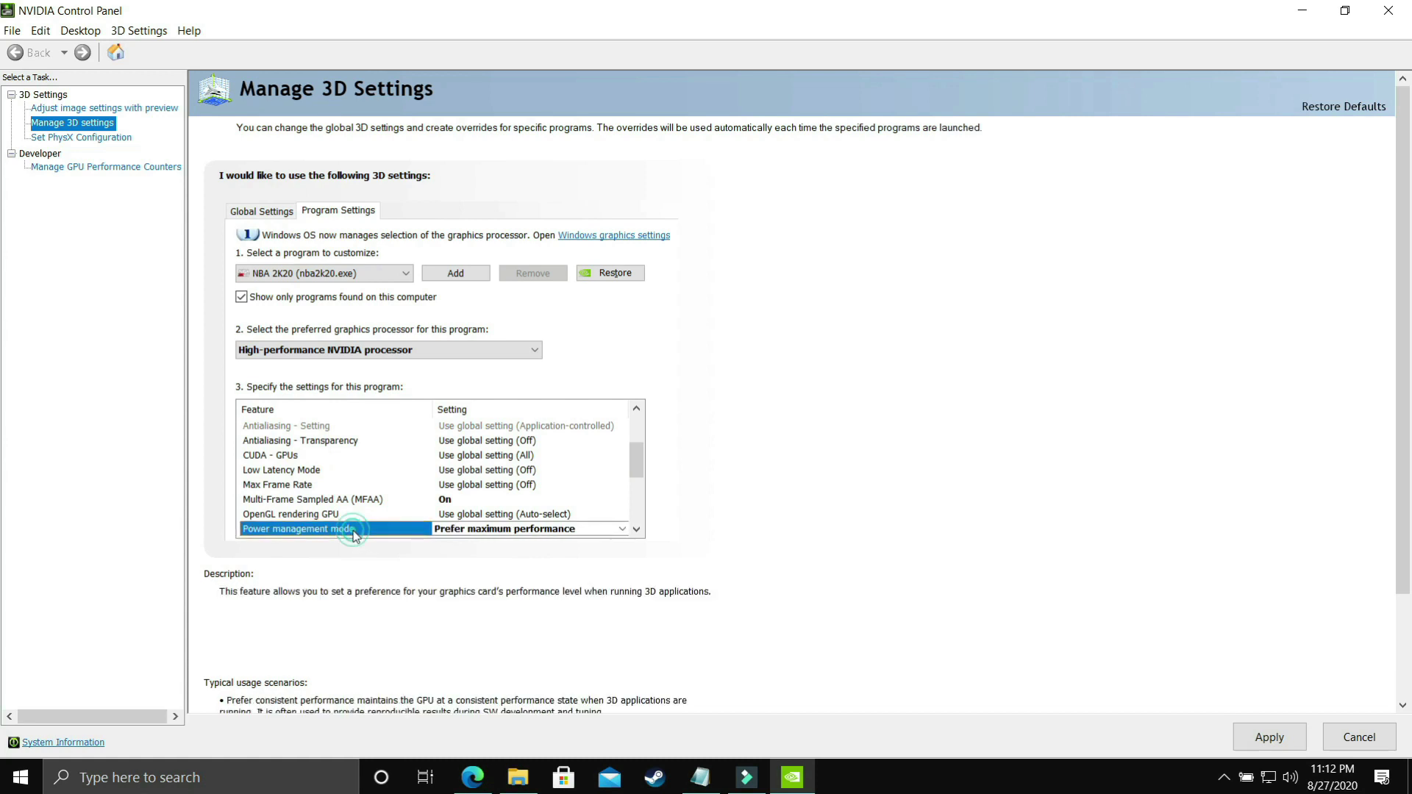
pyautogui.click(443, 531)
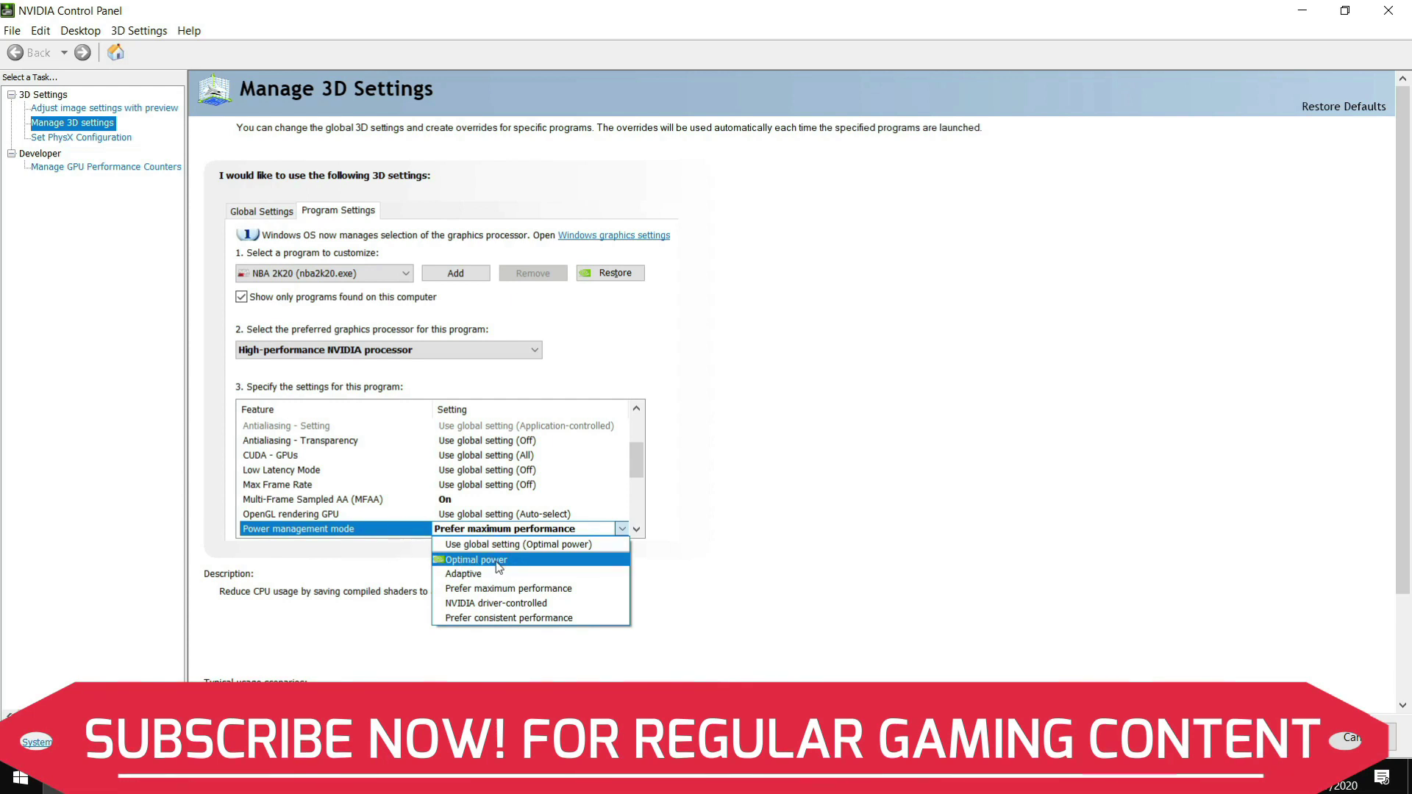
pyautogui.click(527, 588)
pyautogui.click(1267, 736)
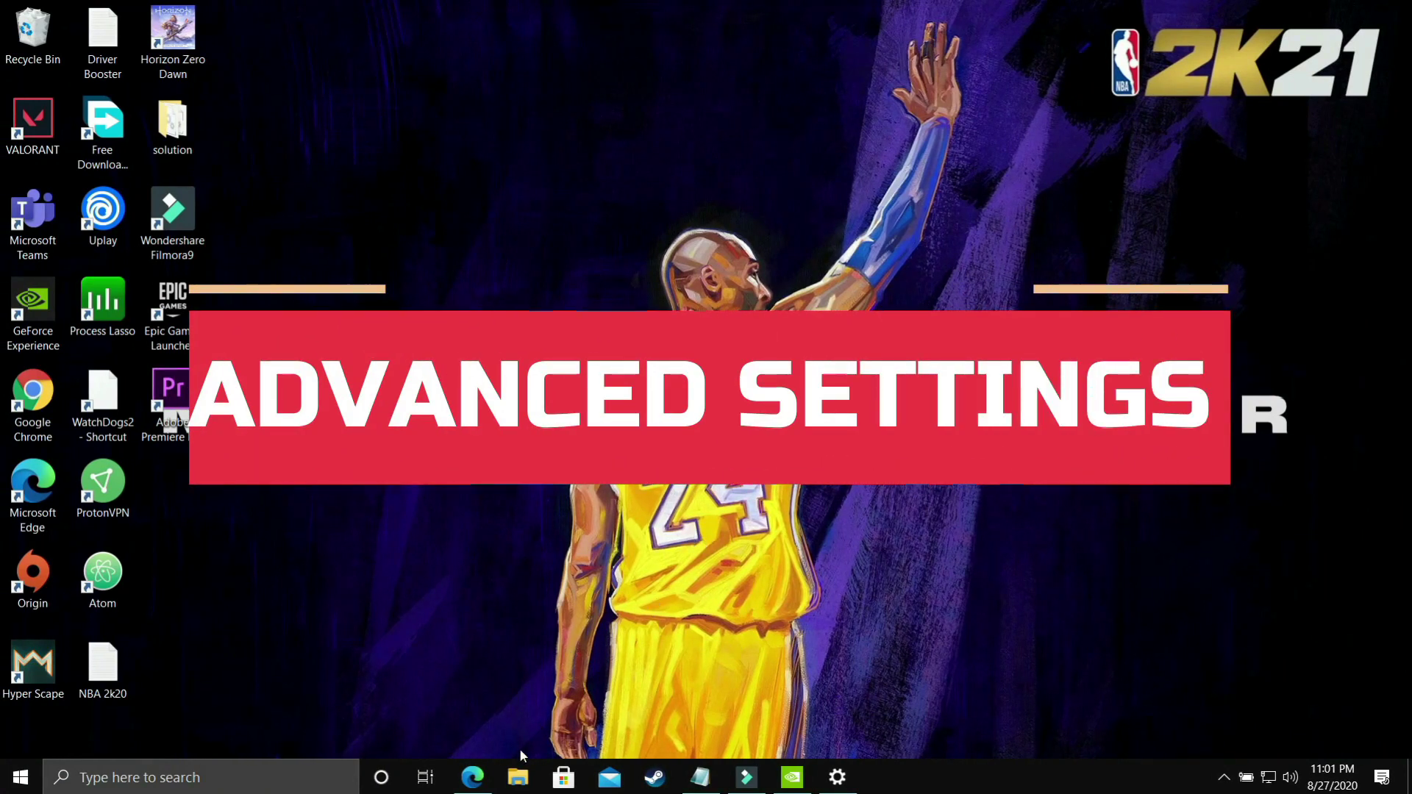
# Open Performance Options from the advanced system settings of This PC and apply Adjust for best performance to the visual effects
pyautogui.click(519, 778)
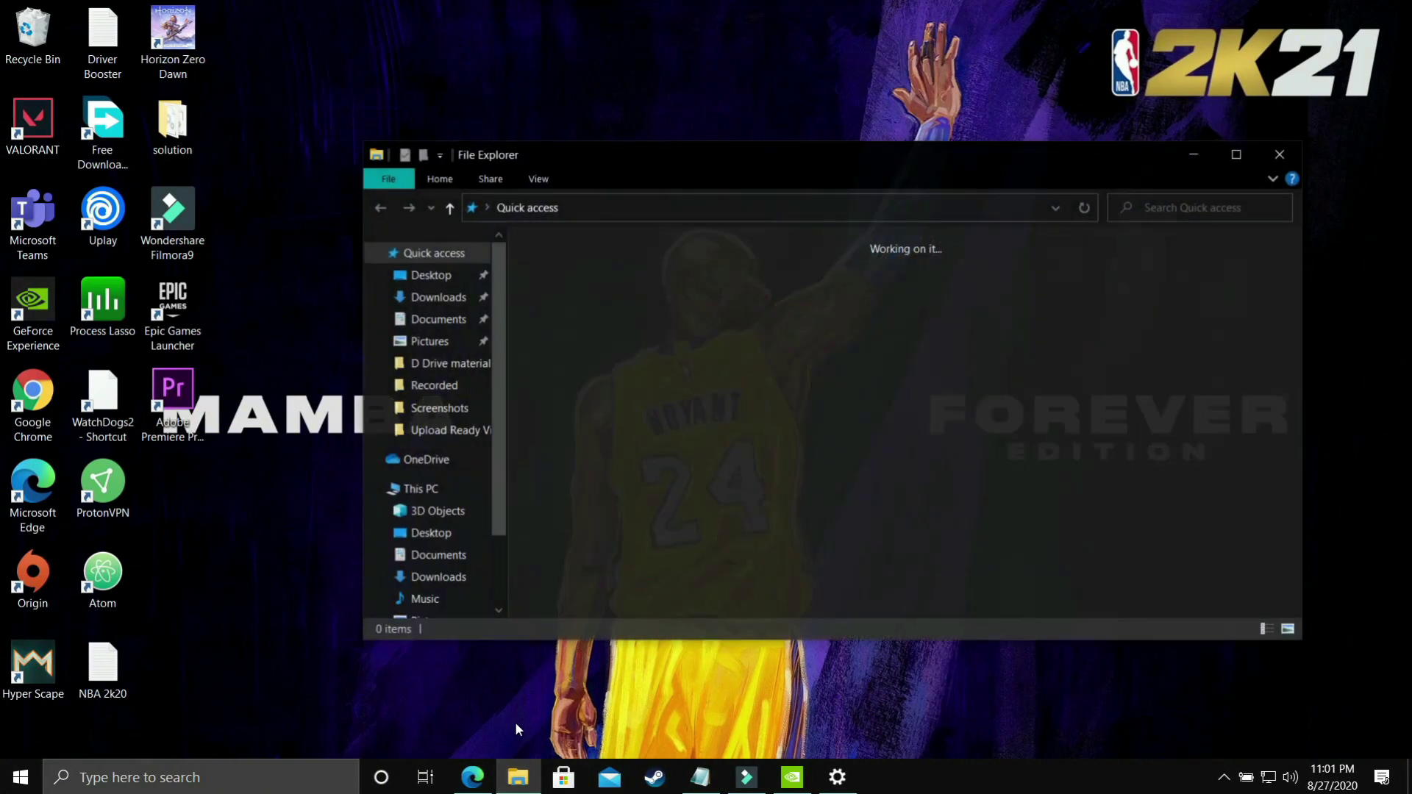
pyautogui.rightClick(440, 494)
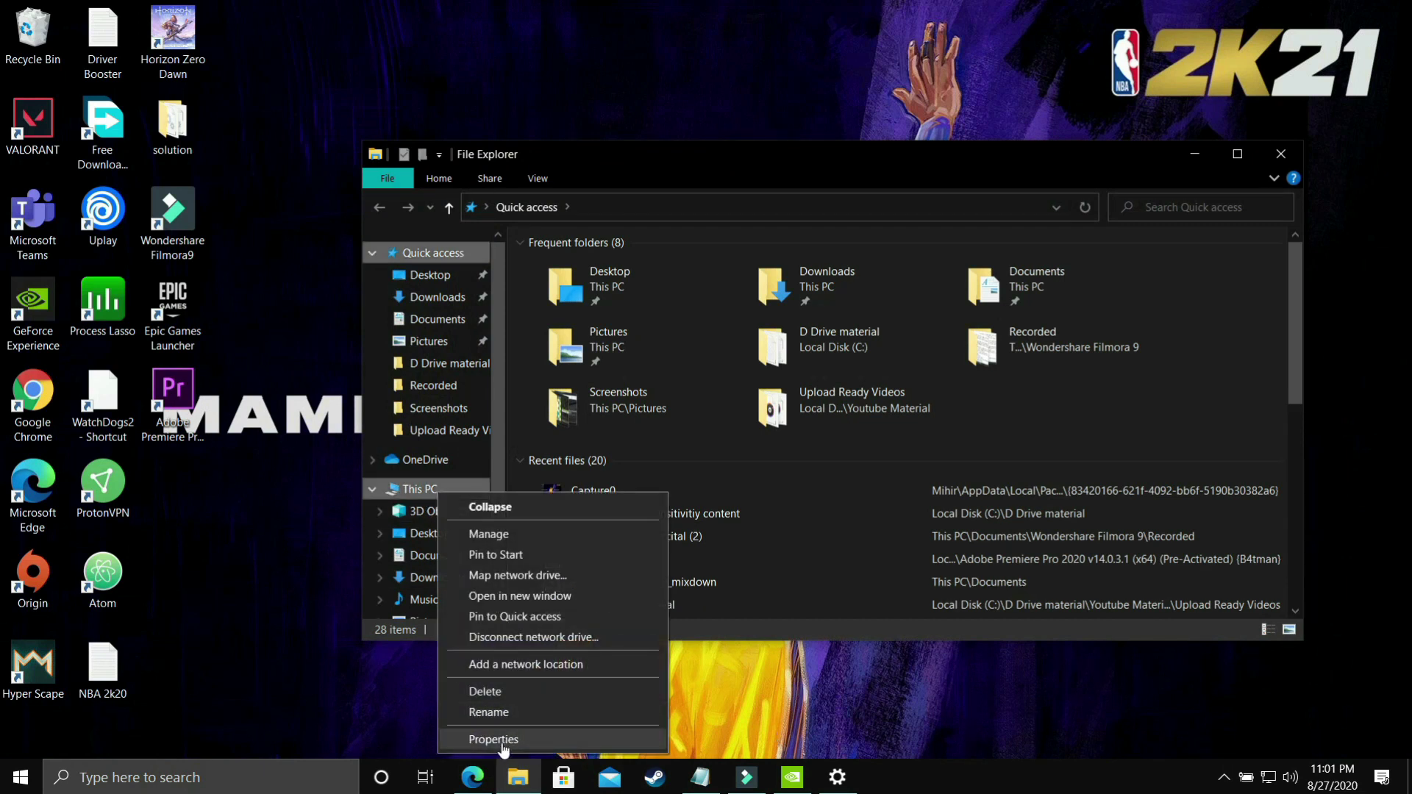
pyautogui.click(491, 740)
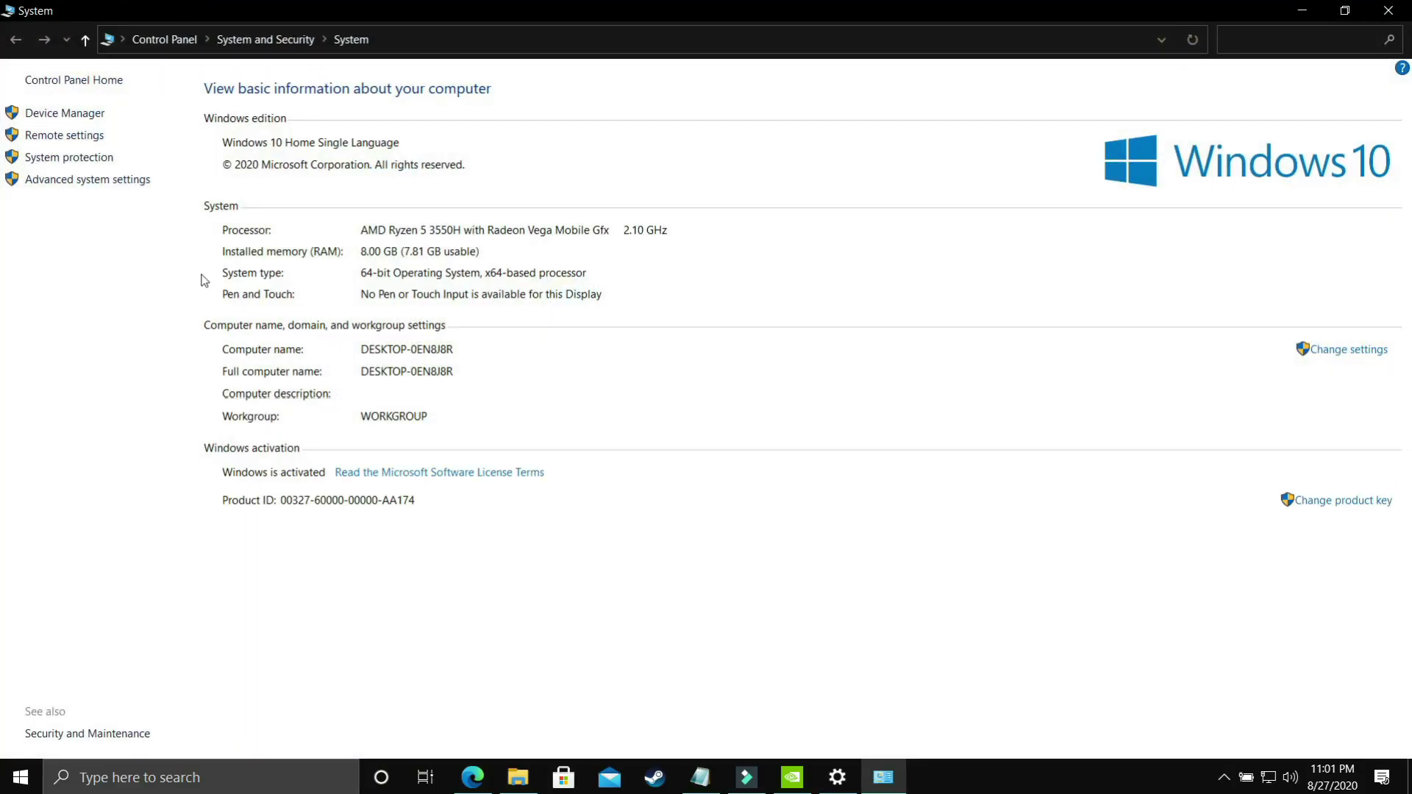
pyautogui.click(118, 181)
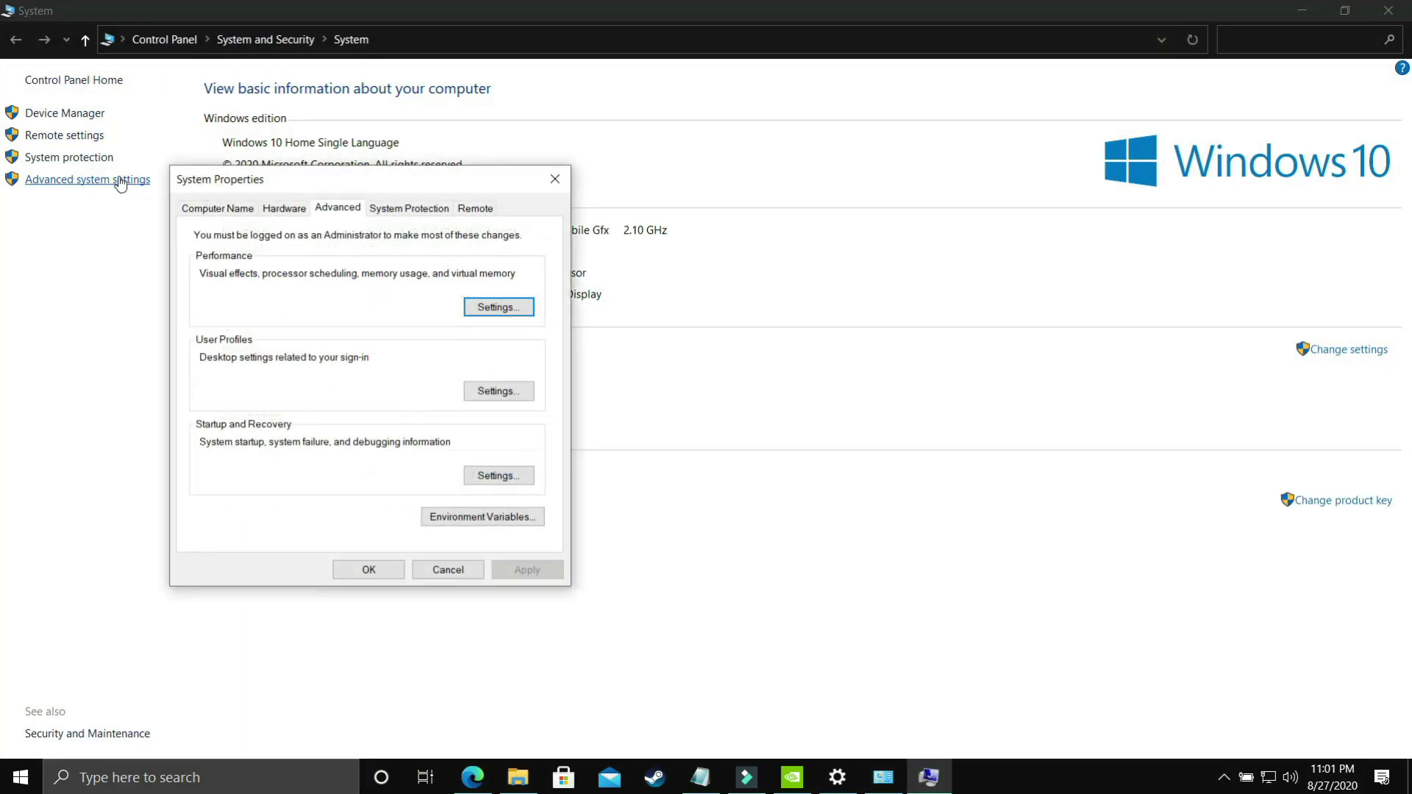
pyautogui.click(495, 307)
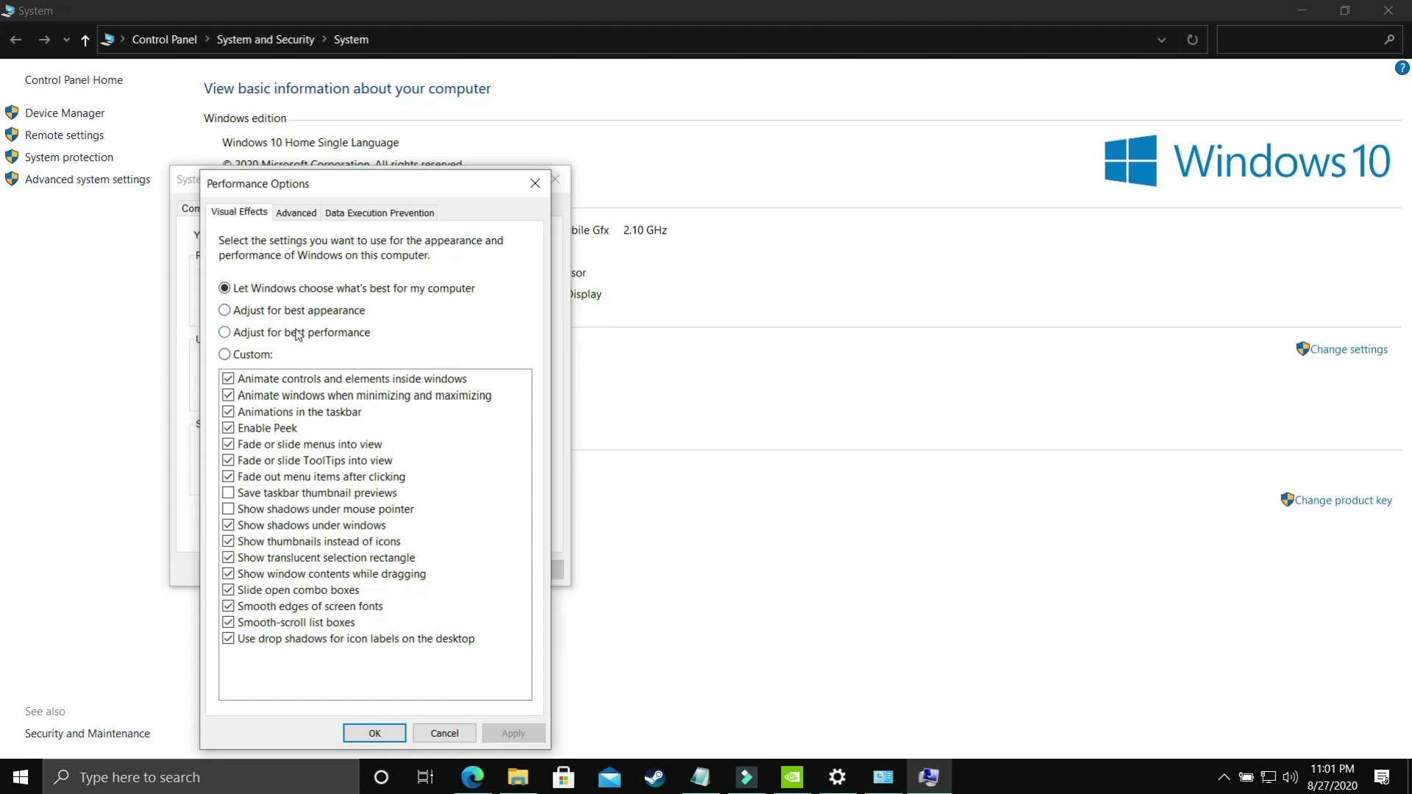
pyautogui.click(272, 334)
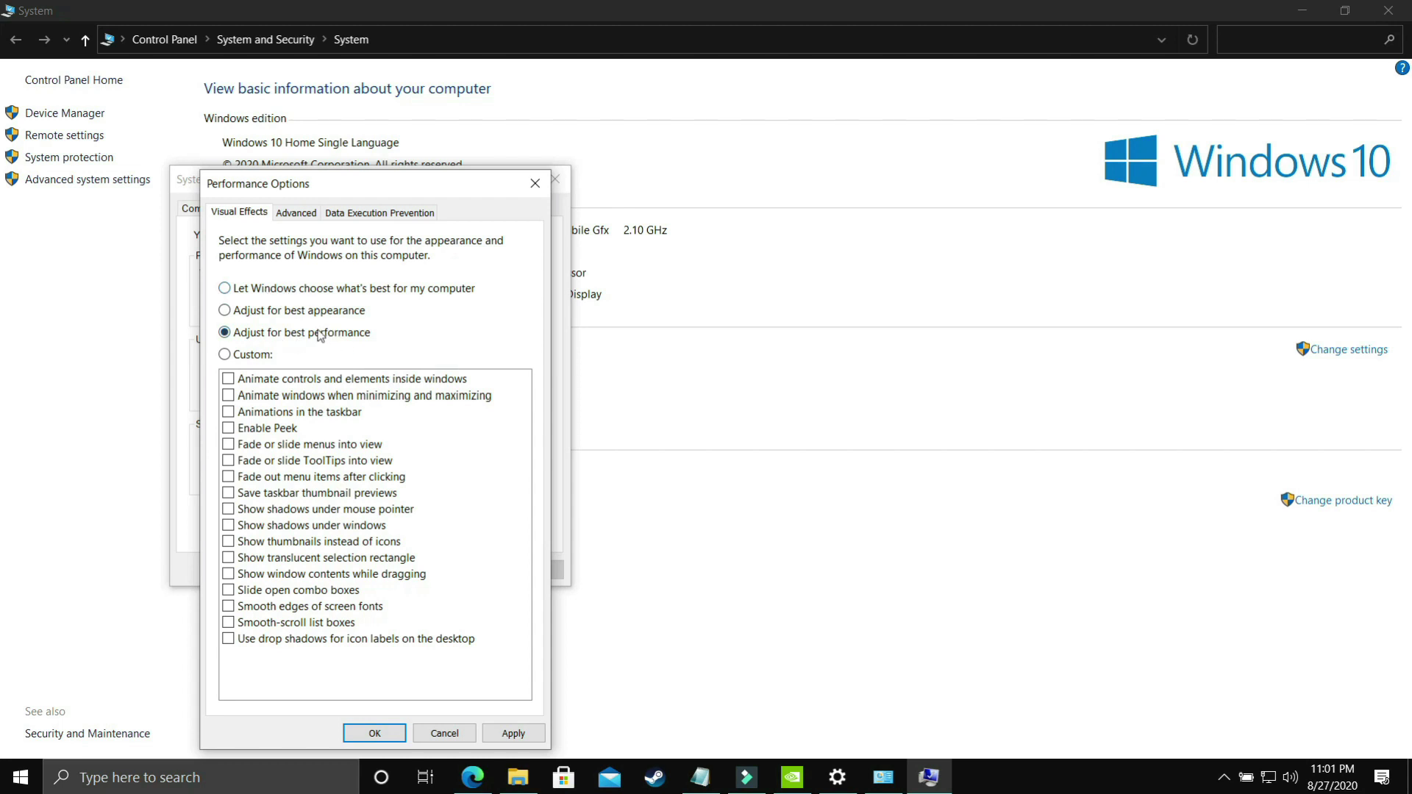
pyautogui.click(507, 733)
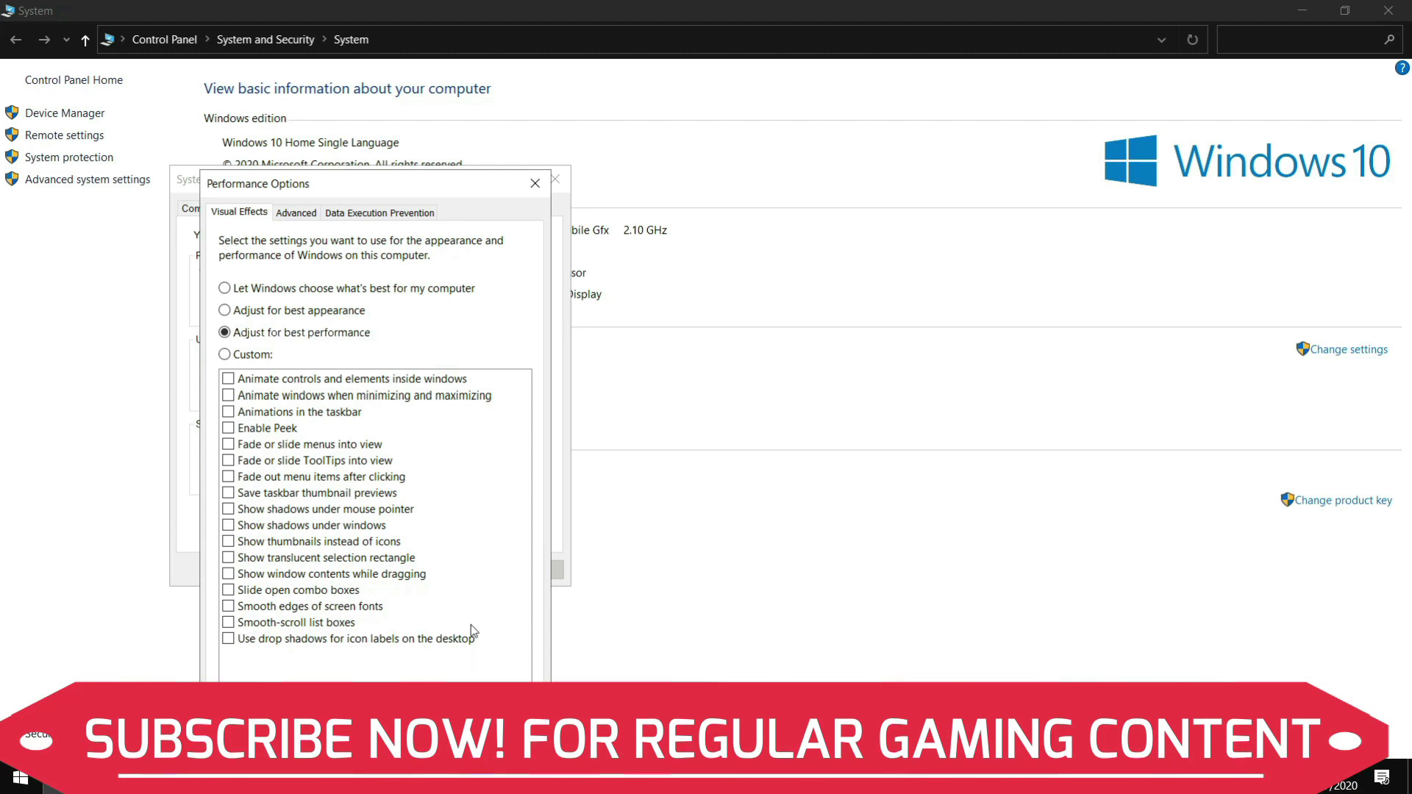
# Set the processor scheduling in the advanced performance options to favour Programs
pyautogui.click(297, 213)
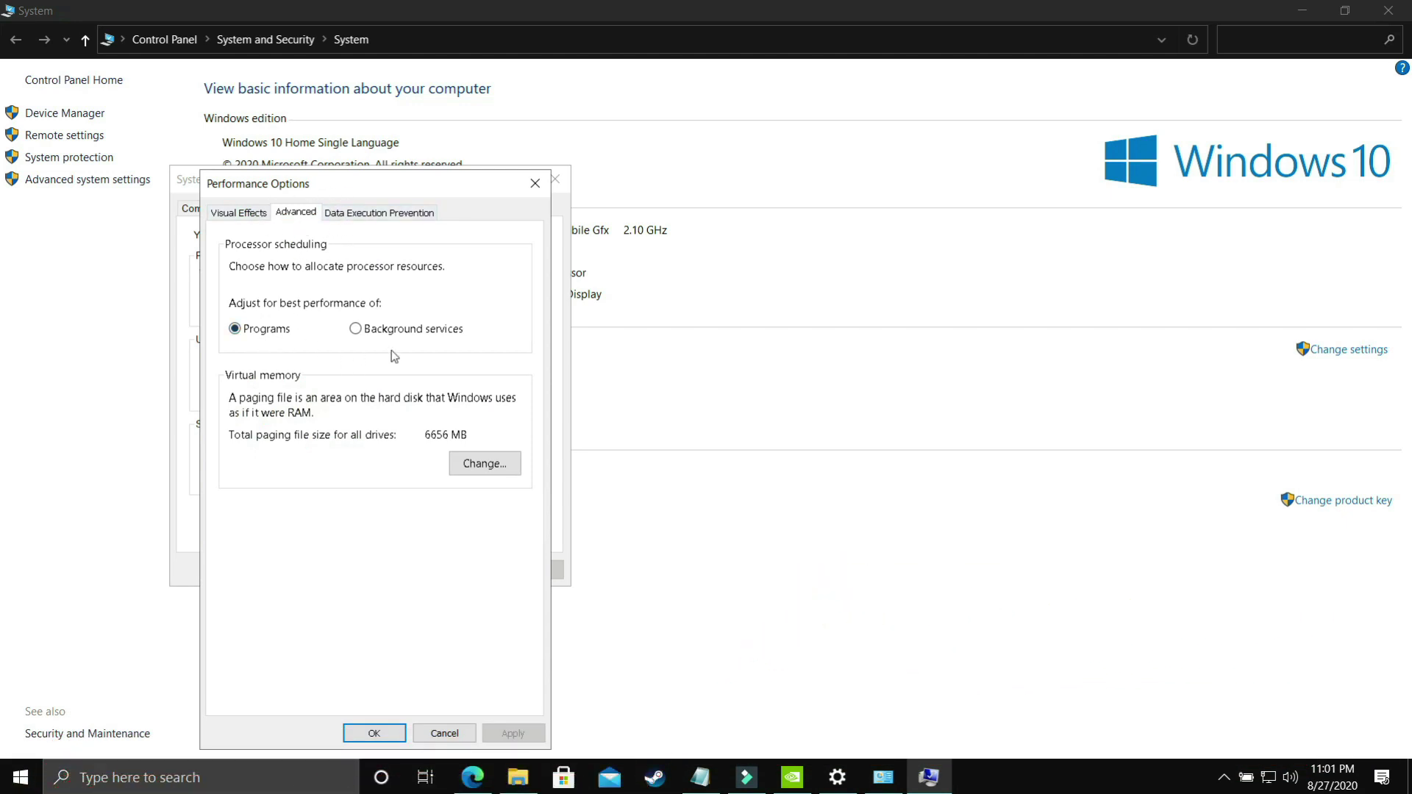
pyautogui.click(357, 328)
pyautogui.click(256, 331)
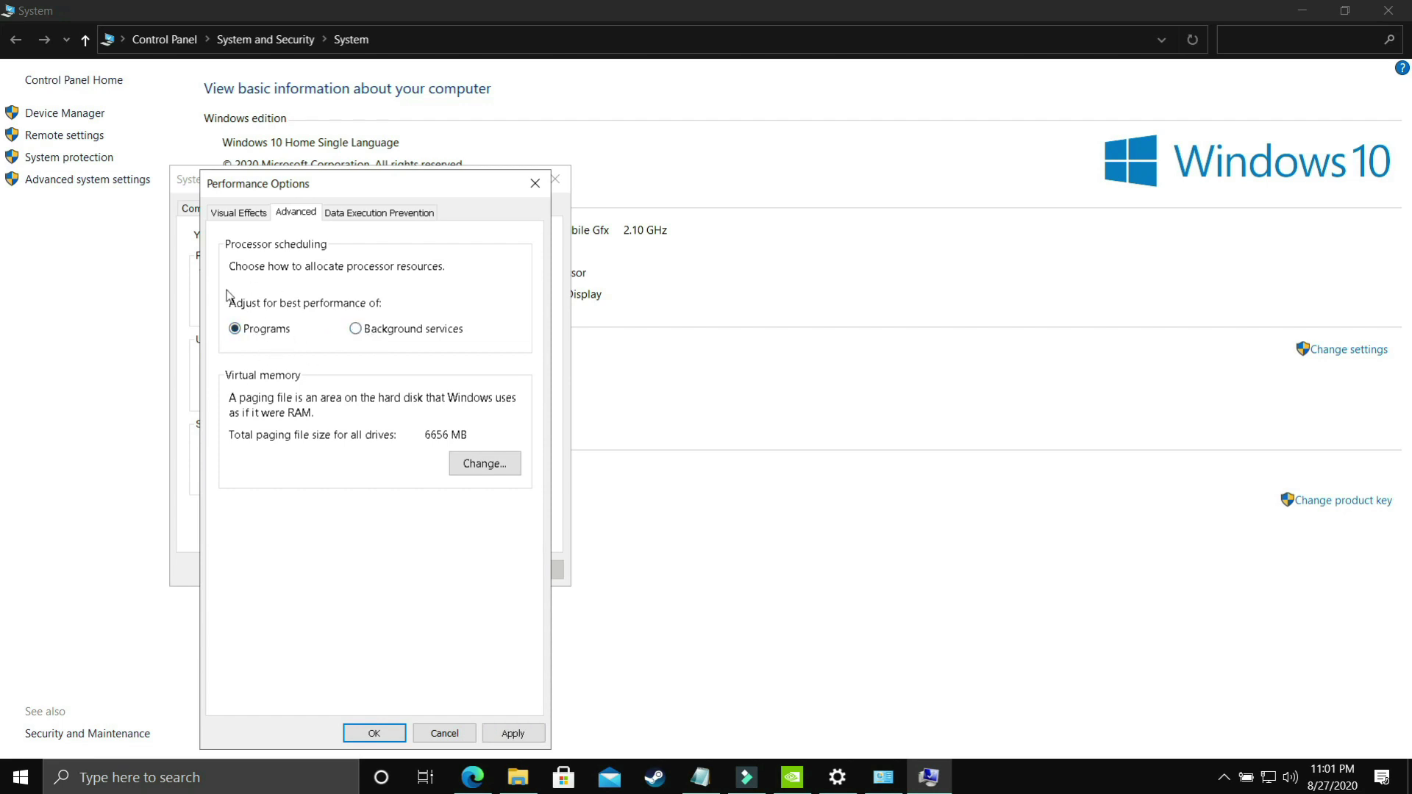
# Turn off automatic paging file management and give drive C: a custom paging file with an initial size of 1896 MB
pyautogui.click(483, 469)
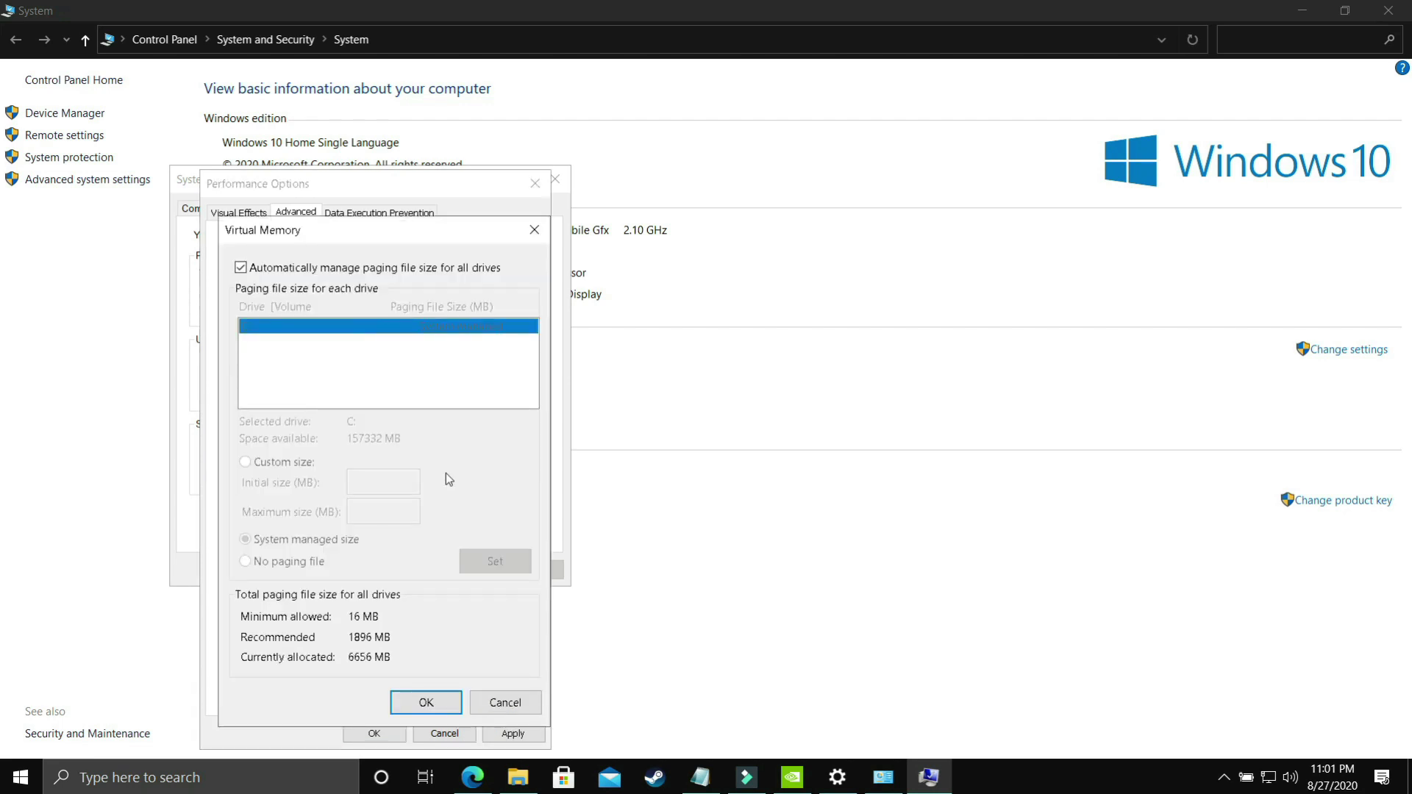
pyautogui.click(241, 269)
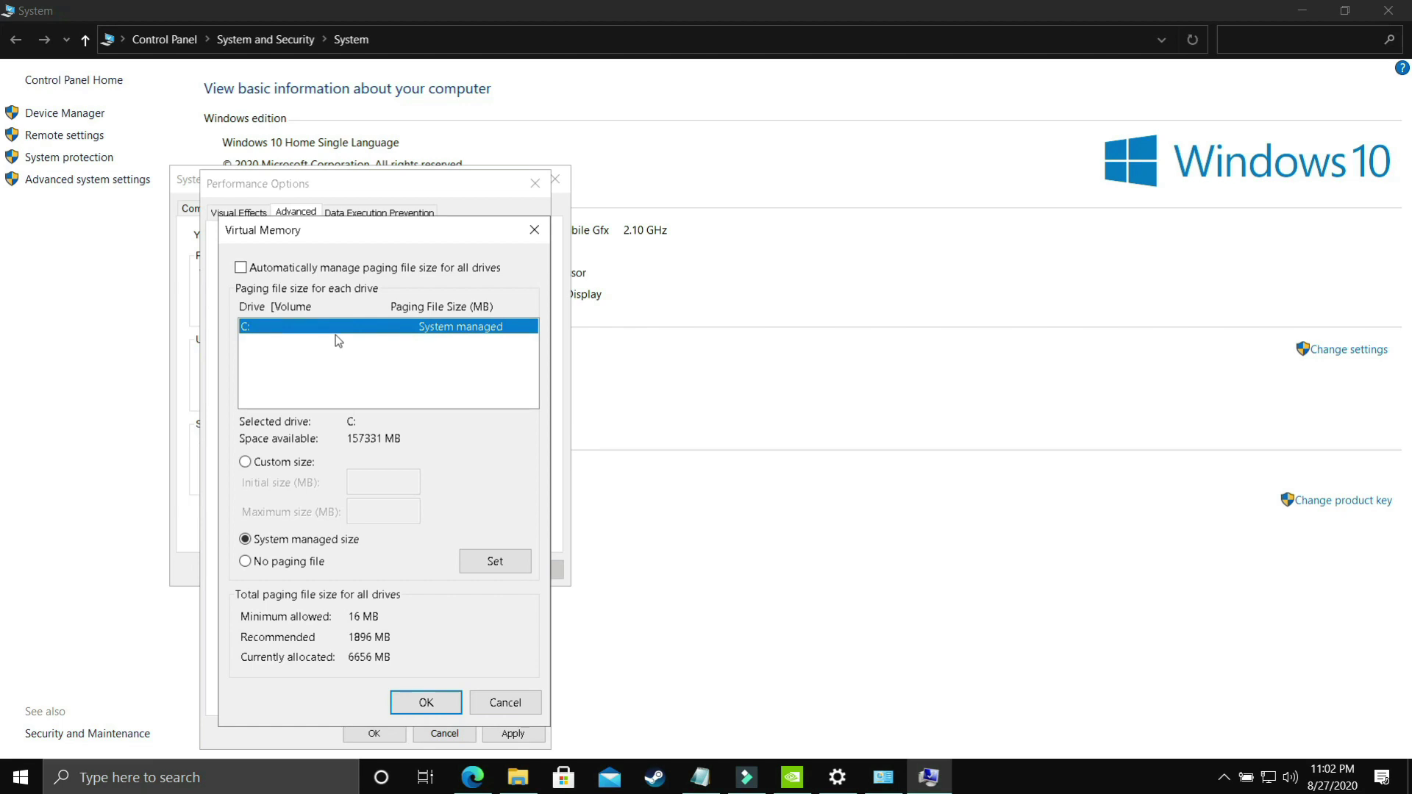
pyautogui.click(287, 468)
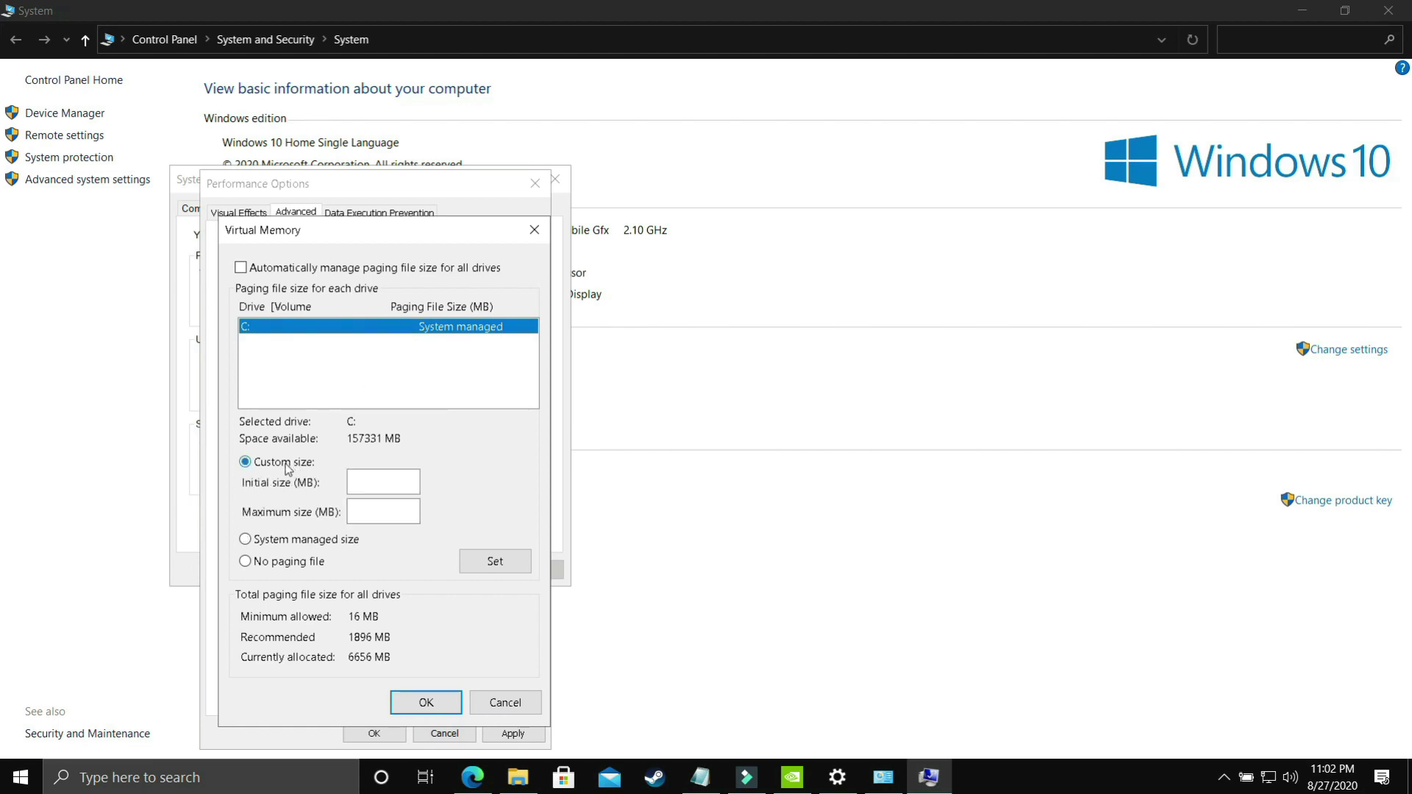
pyautogui.click(378, 481)
pyautogui.write('189')
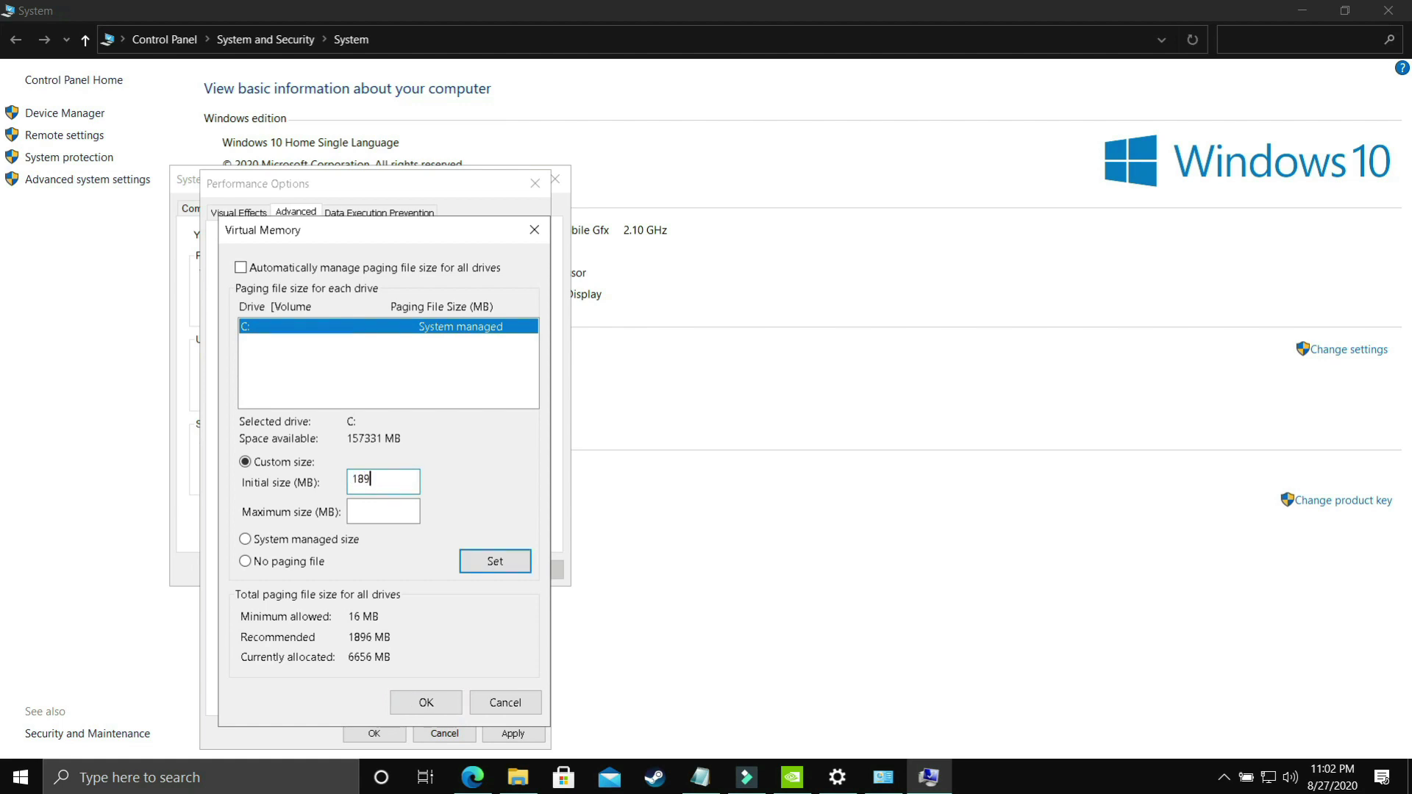
pyautogui.click(379, 507)
# Calculate 8 × 1024 in Calculator and set the paging file's maximum size to 8192 MB
pyautogui.click(138, 784)
pyautogui.write('calcu')
pyautogui.click(141, 342)
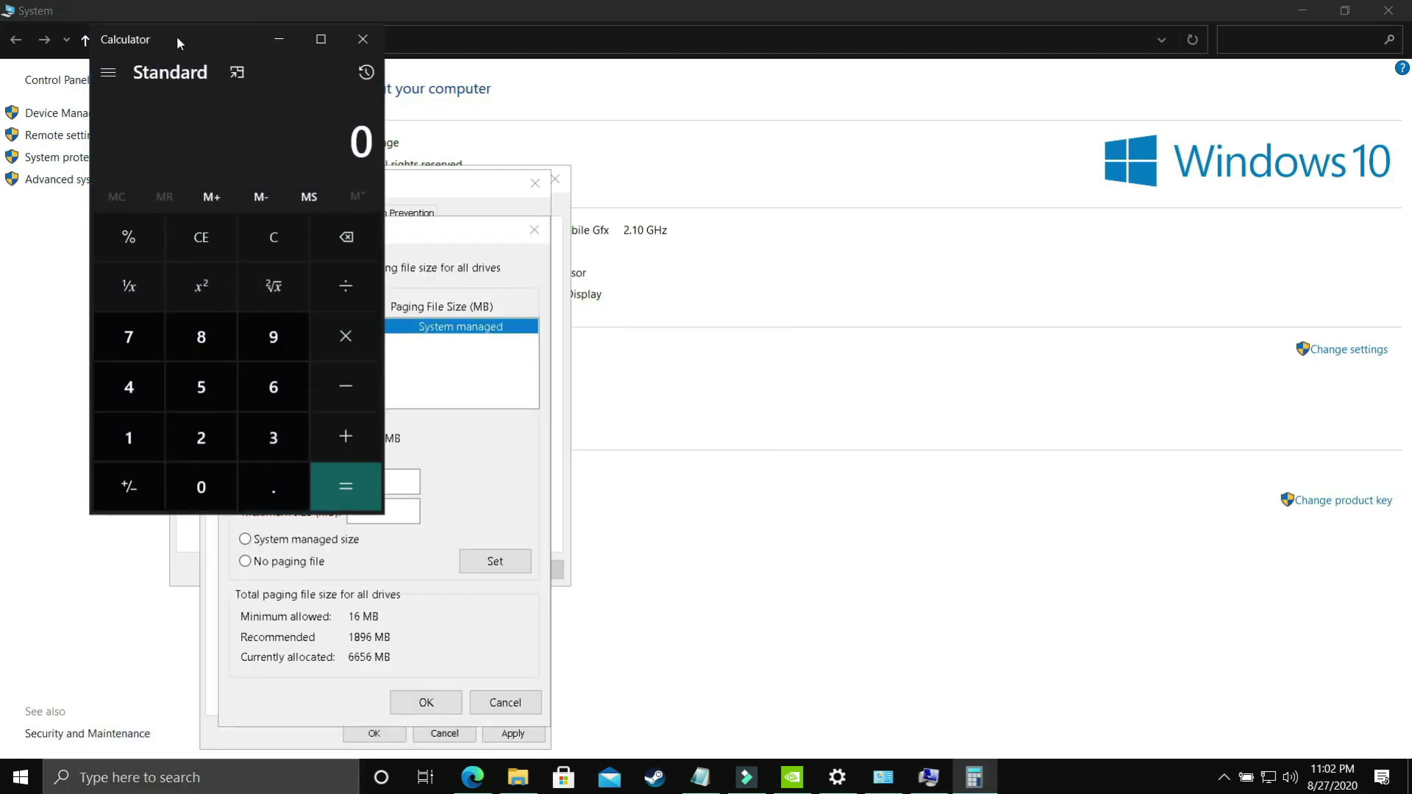
pyautogui.moveTo(178, 39); pyautogui.dragTo(864, 163)
pyautogui.write('8*10')
pyautogui.write('24')
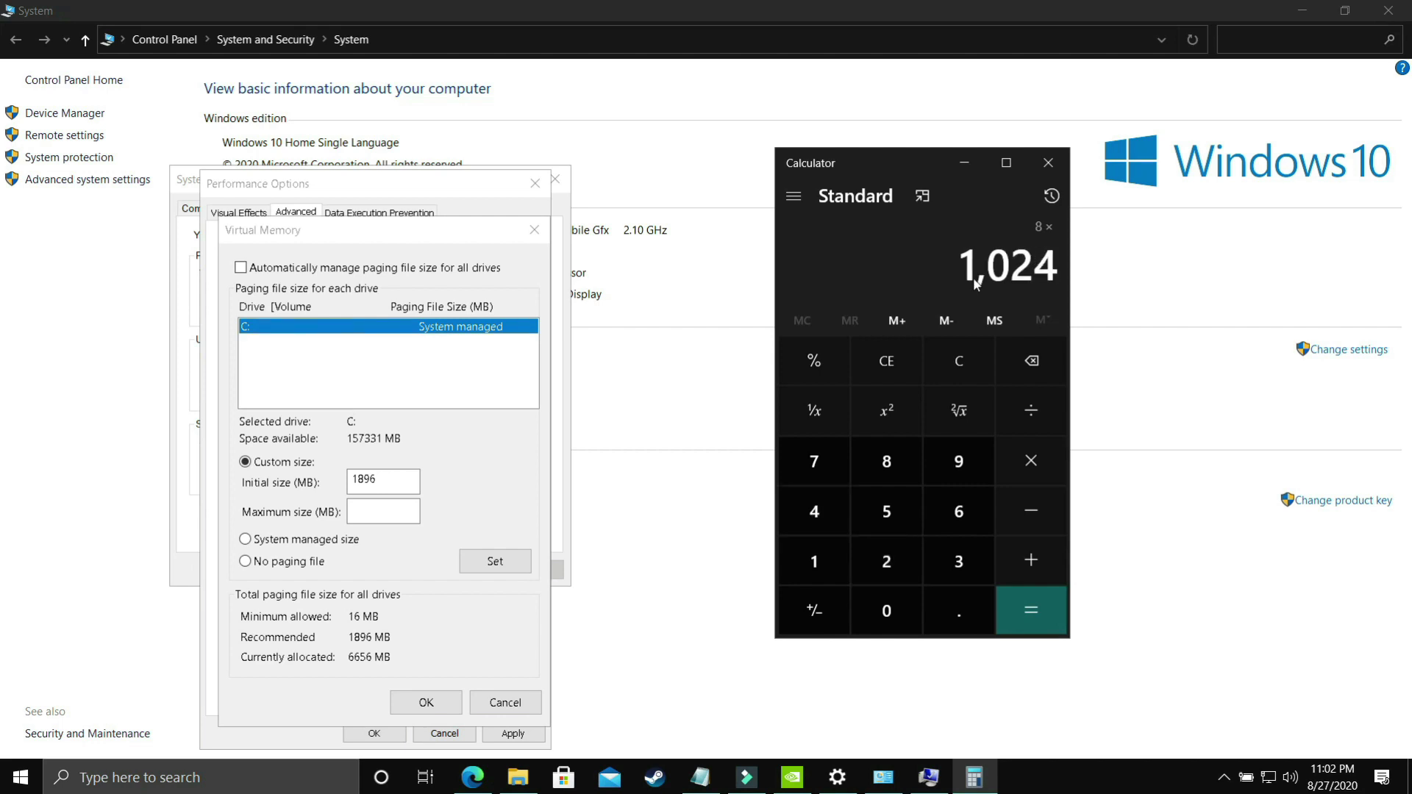
pyautogui.press('Return')
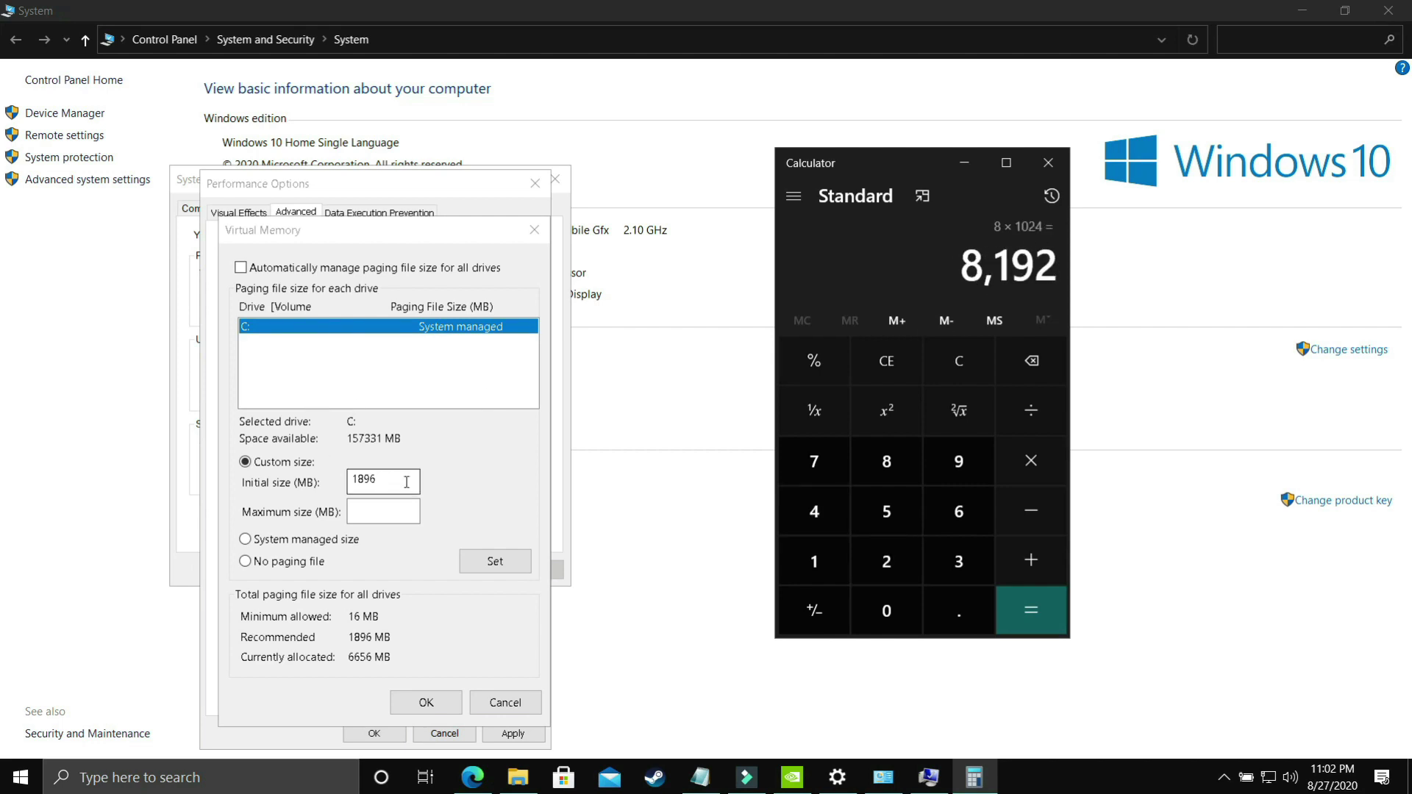
pyautogui.click(383, 511)
pyautogui.write('8192')
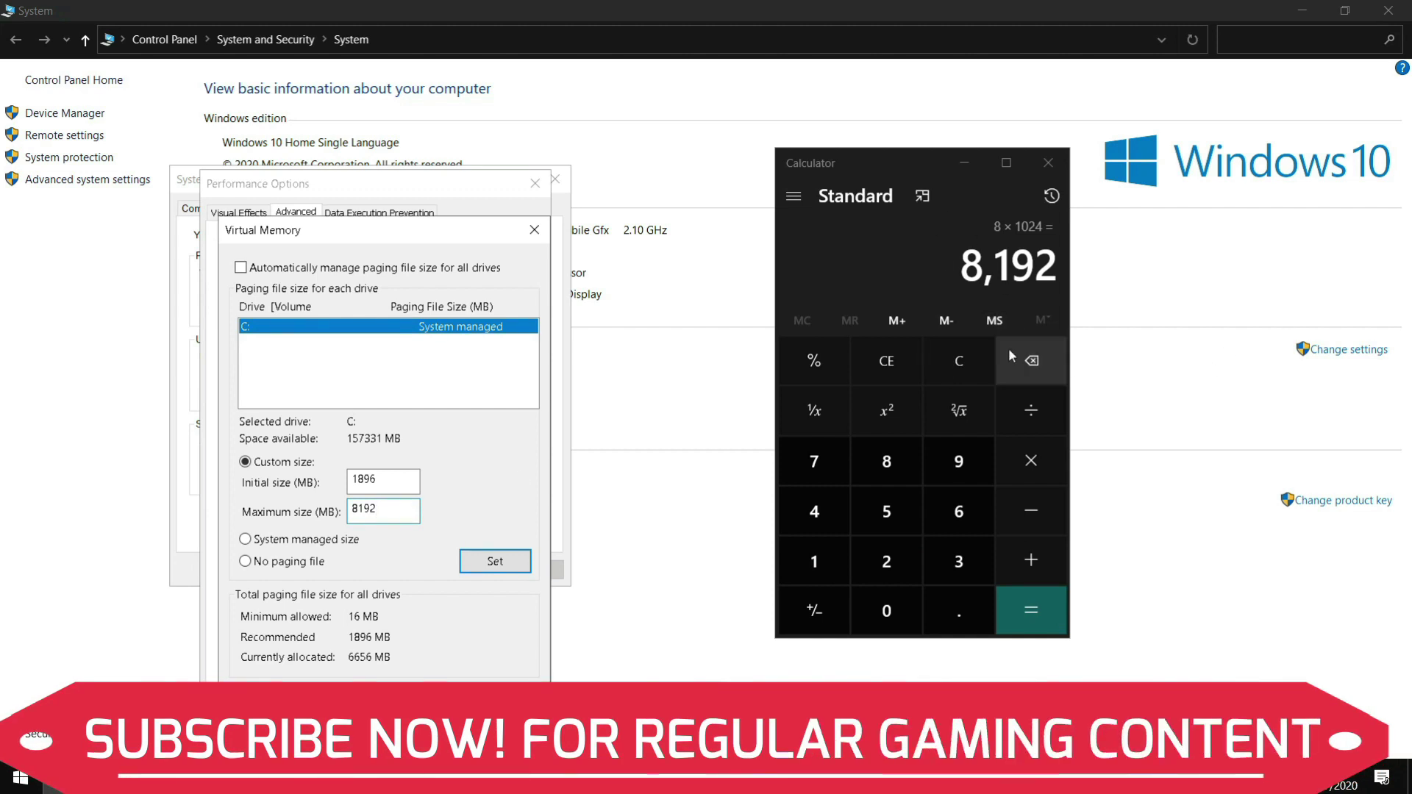
# Calculate 16 × 1024 and 12 × 1024 as maximum paging file sizes for other RAM amounts, and close Calculator
pyautogui.click(956, 367)
pyautogui.write('16*1024')
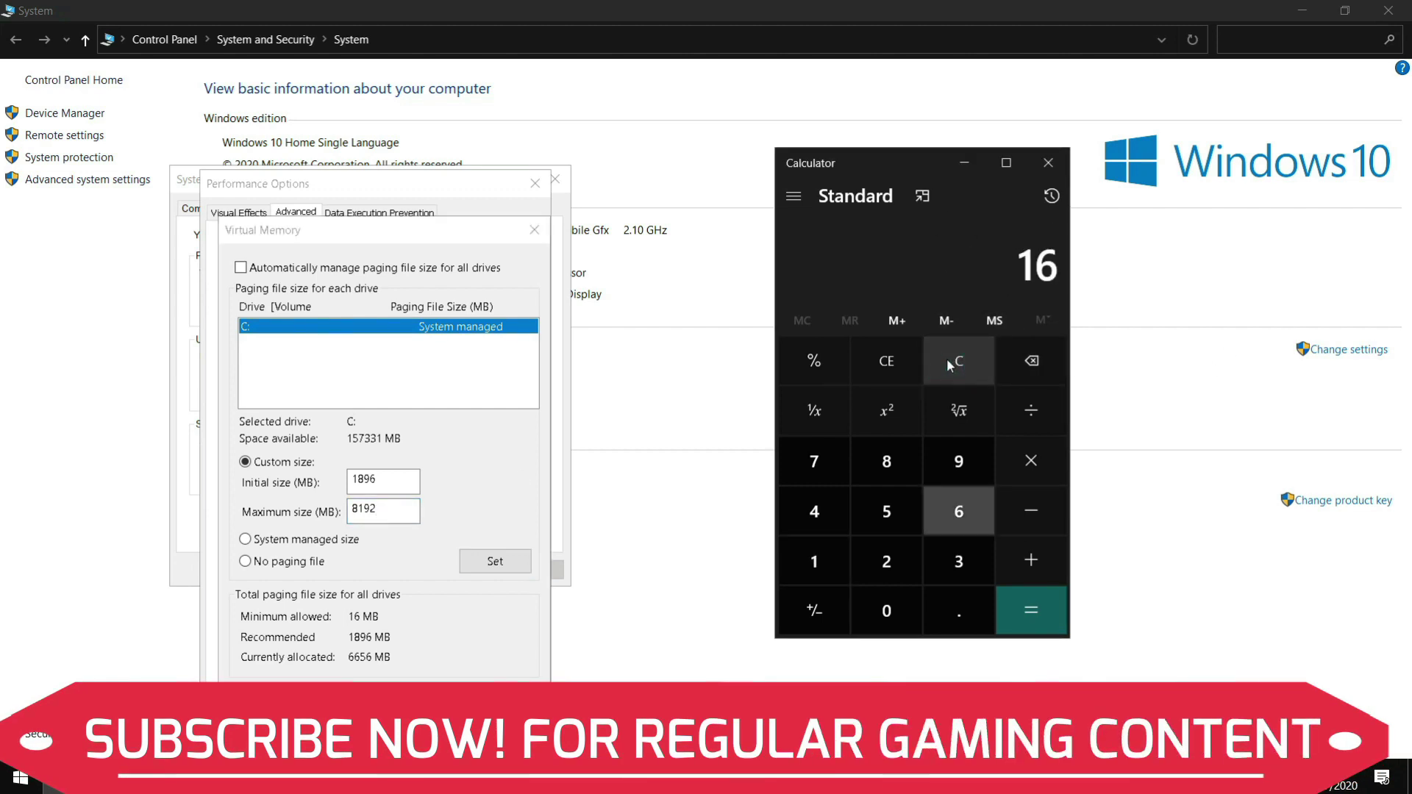
pyautogui.press('Return')
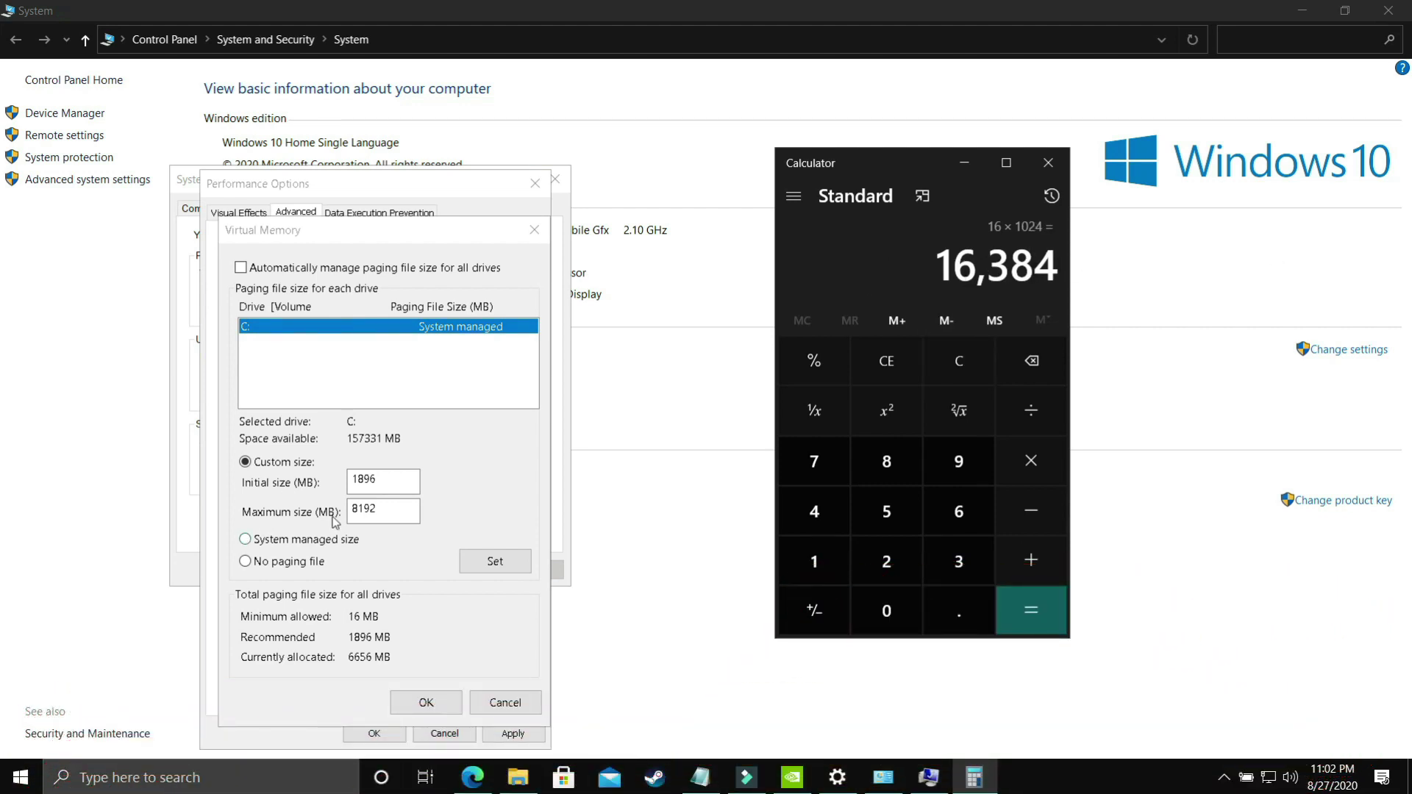
pyautogui.doubleClick(400, 510)
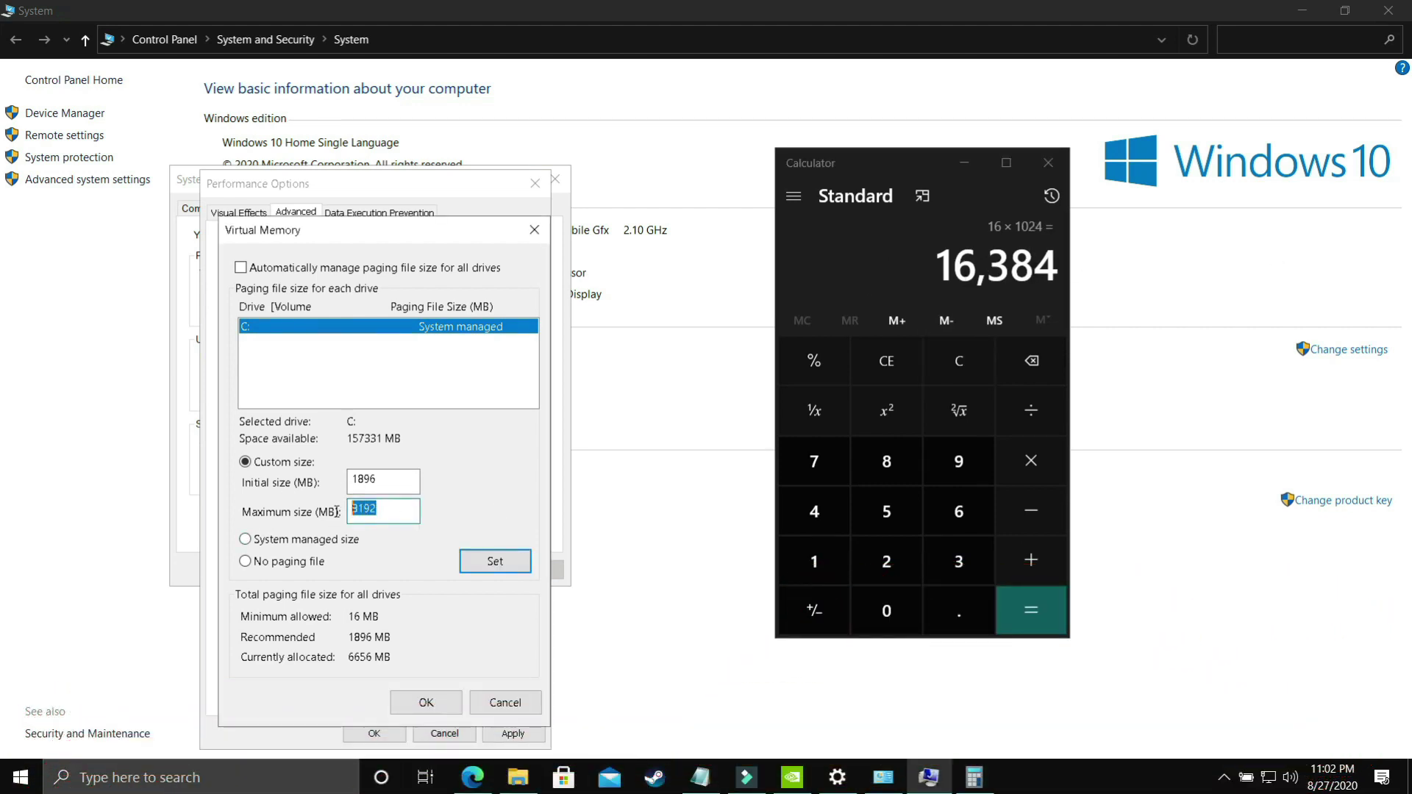
pyautogui.click(959, 371)
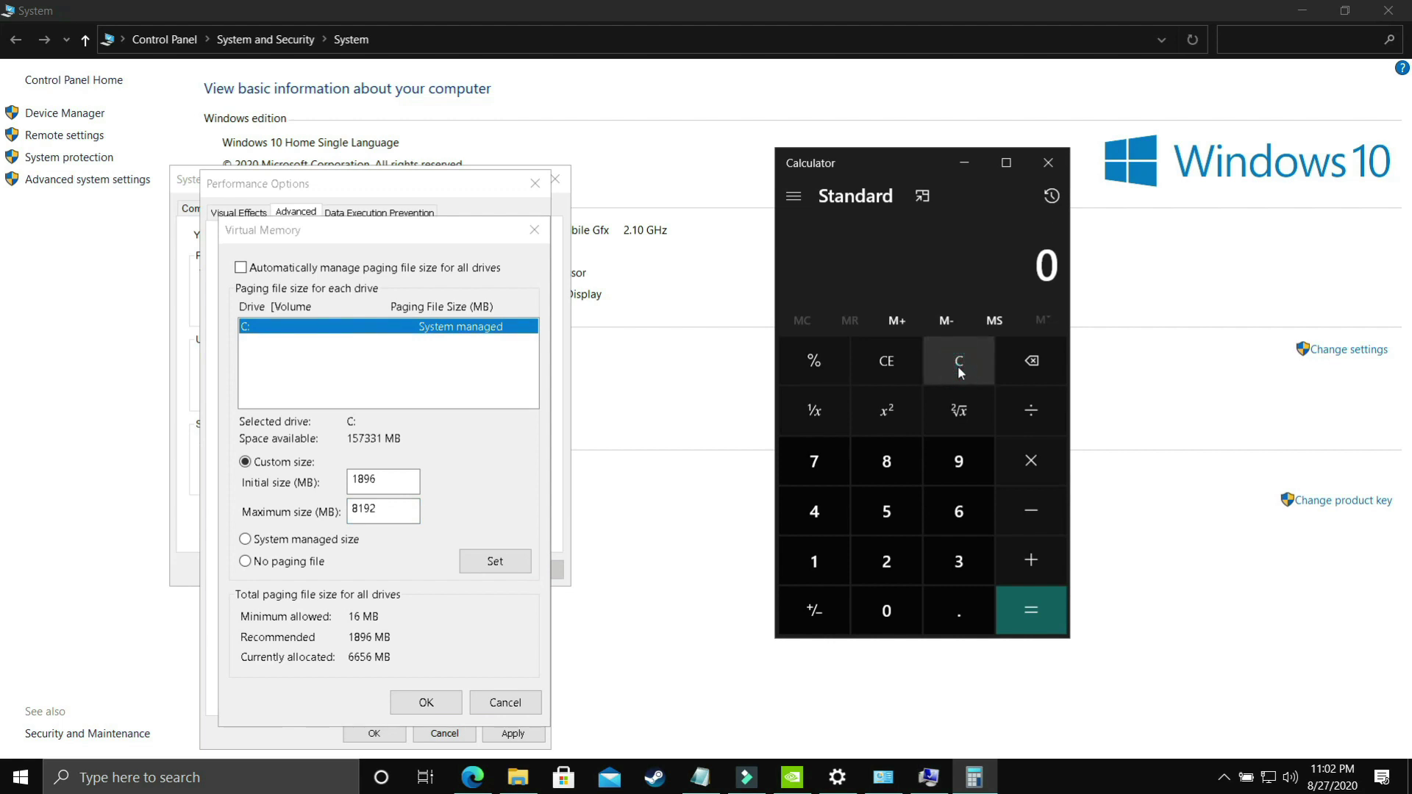
pyautogui.write('12 × 1024')
pyautogui.press('Return')
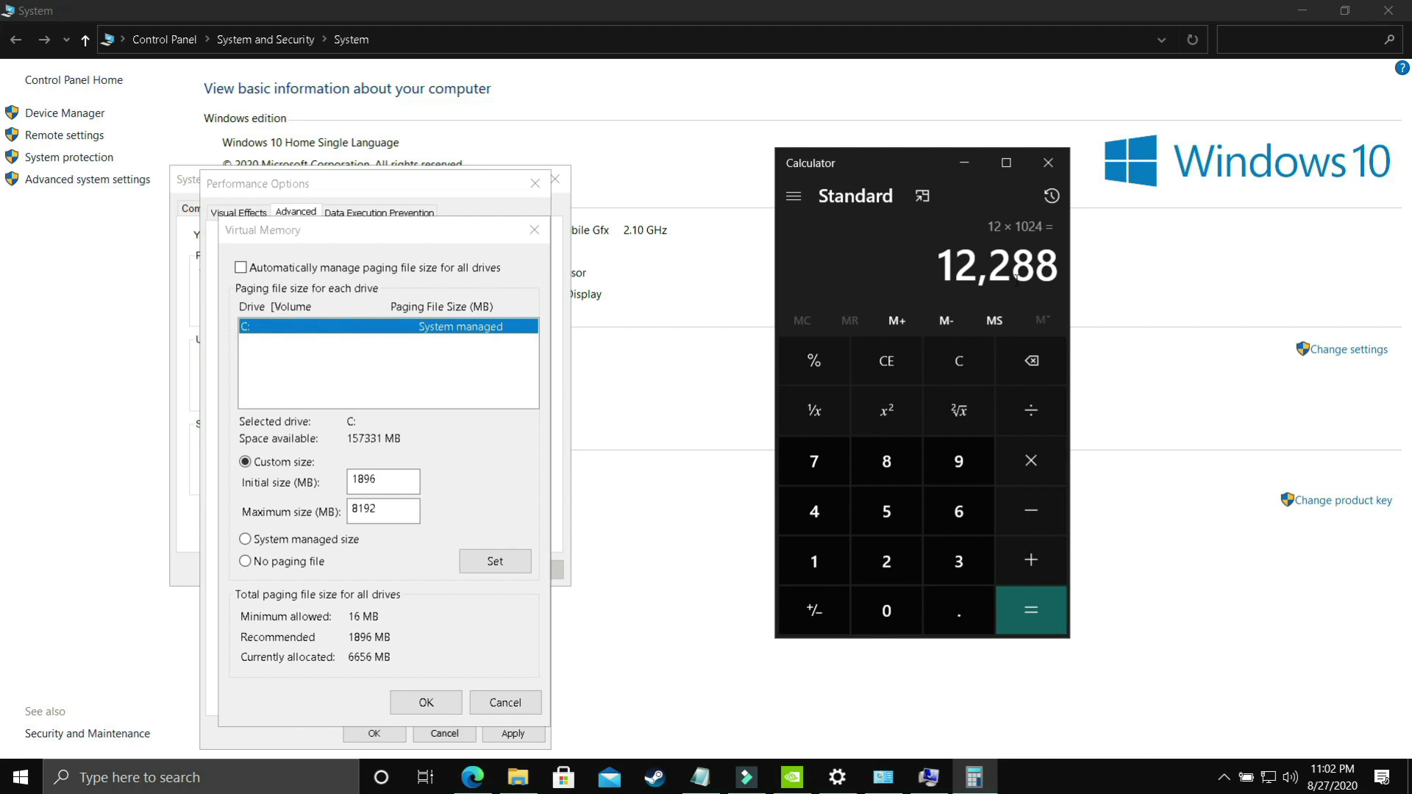
pyautogui.moveTo(375, 509); pyautogui.dragTo(295, 519)
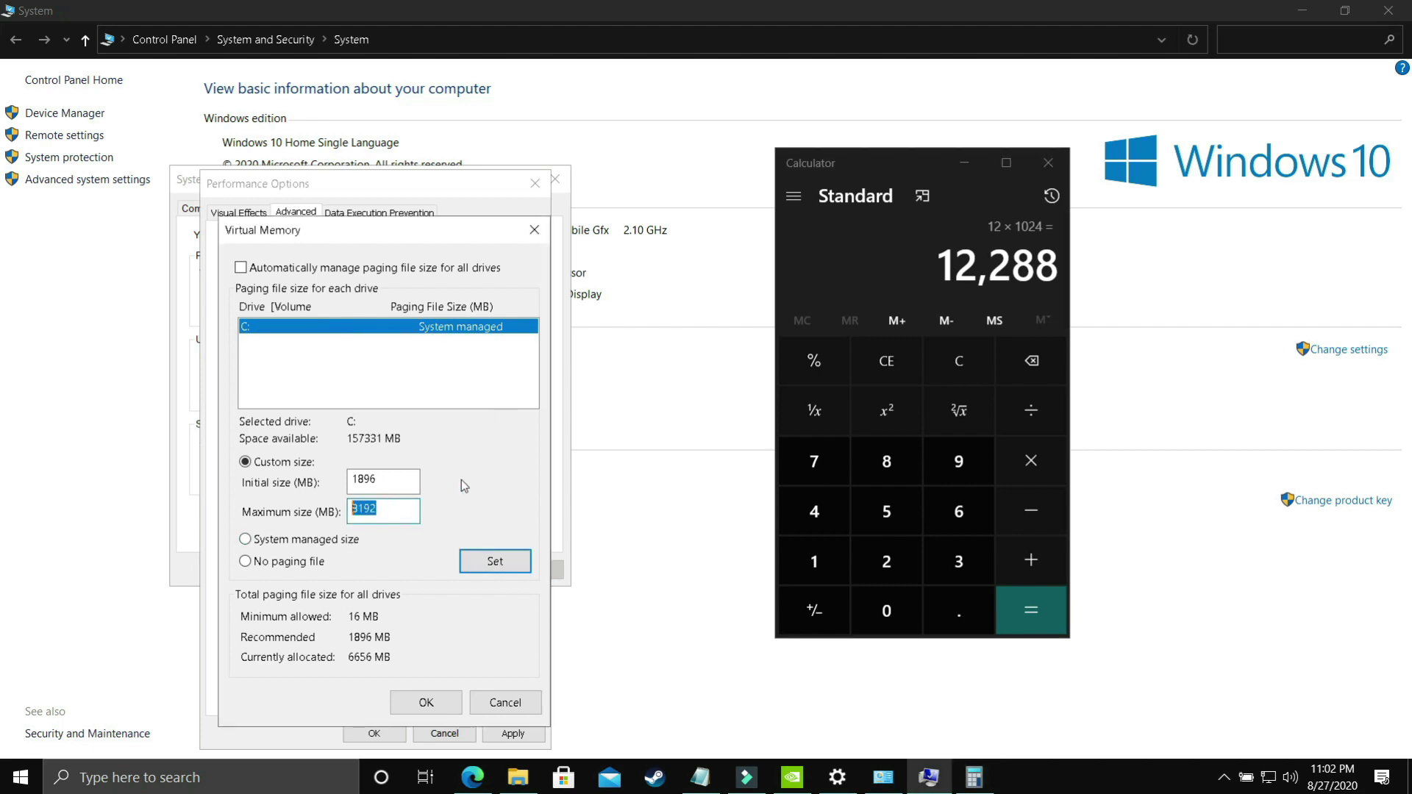
pyautogui.click(1047, 163)
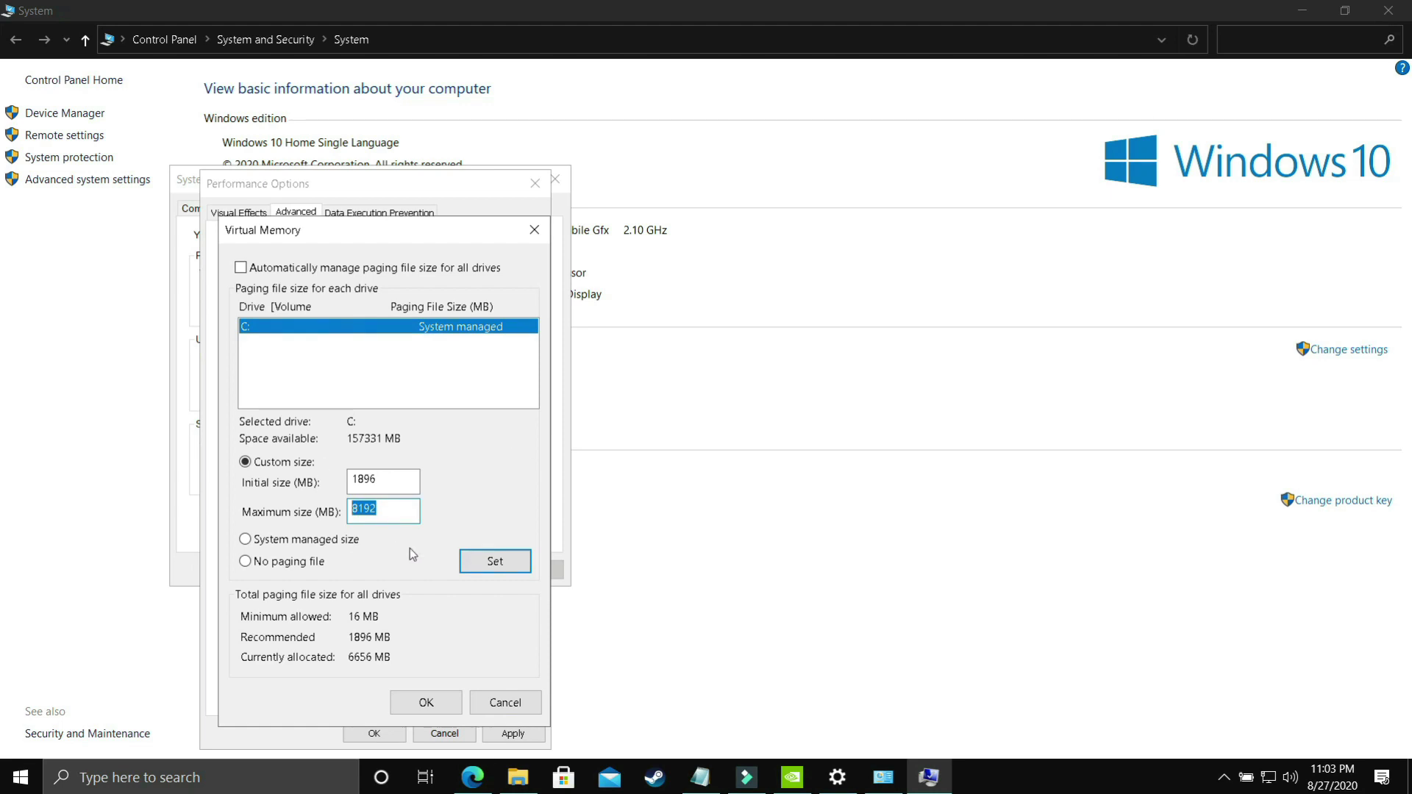
# Confirm the virtual memory settings, apply the performance options and close System Properties
pyautogui.click(440, 700)
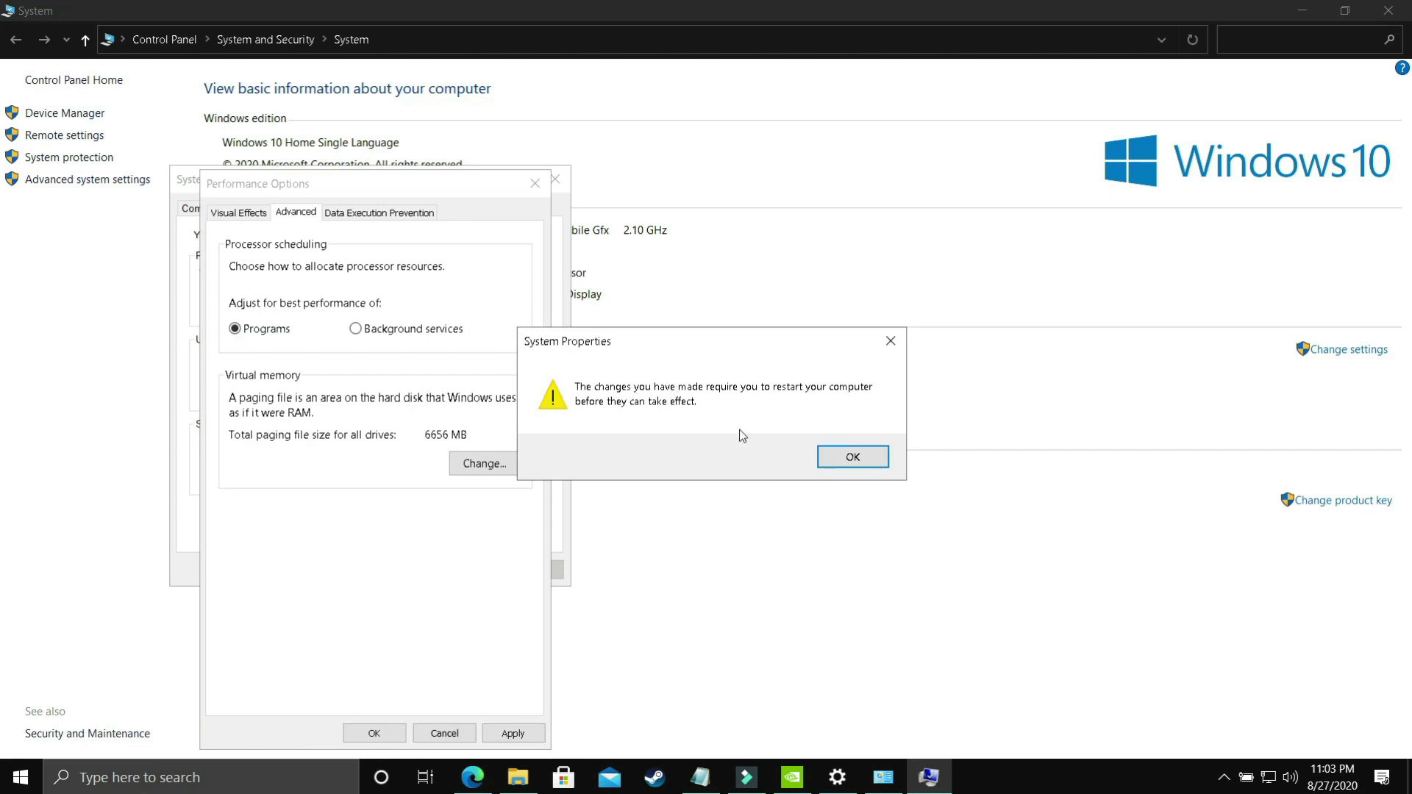
pyautogui.click(851, 457)
pyautogui.click(513, 733)
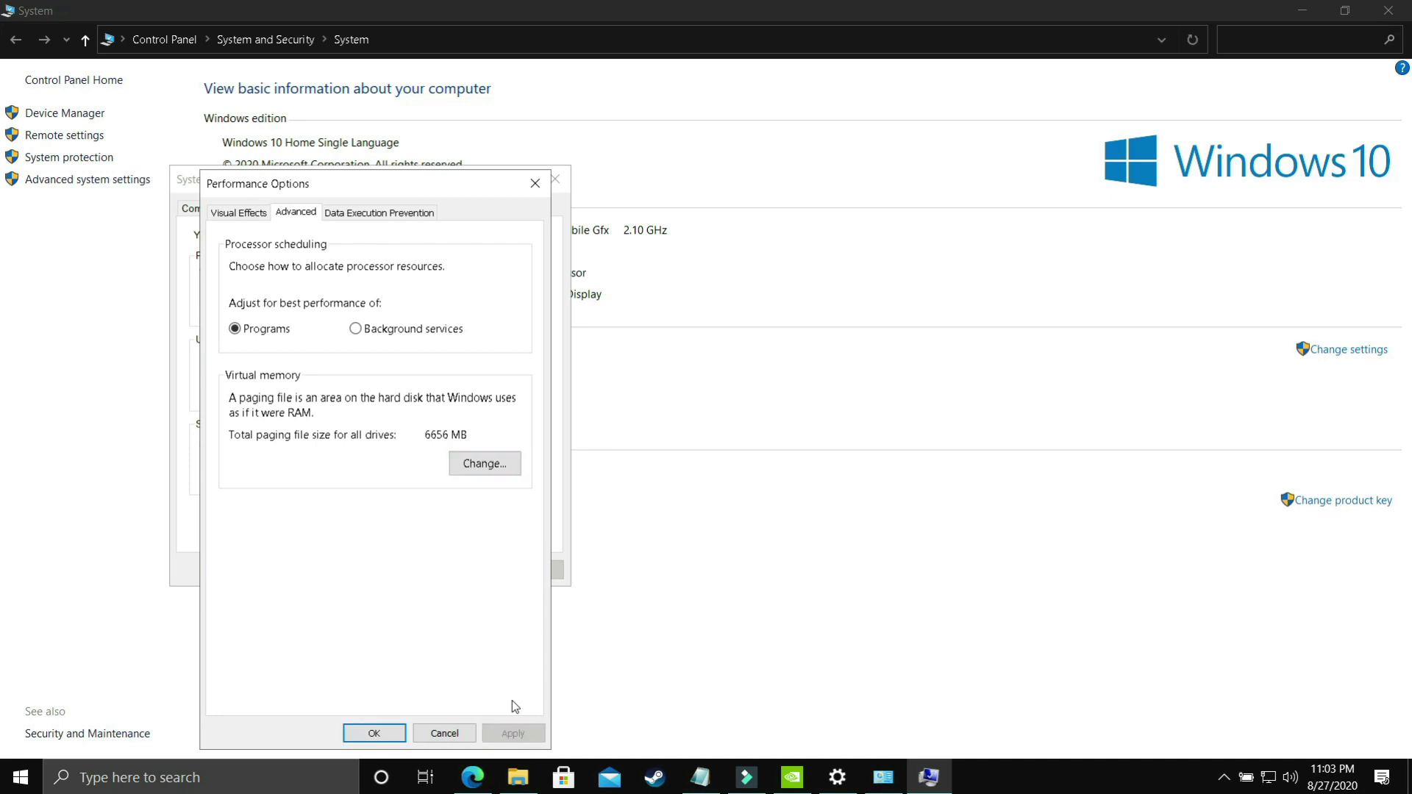
pyautogui.click(372, 733)
pyautogui.click(365, 570)
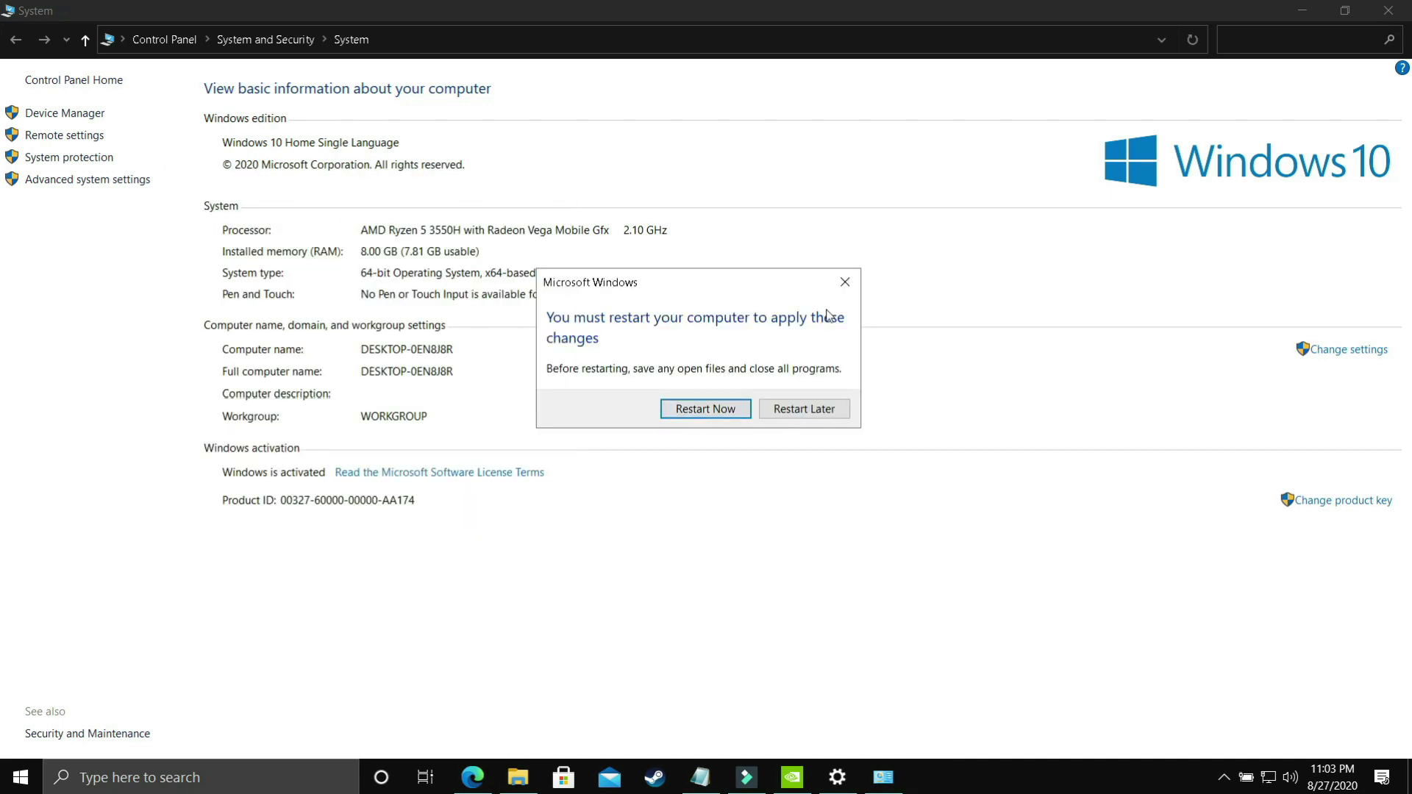
# Open the Windows Temp folder by running "temp" from the Run dialog, and maximize its window
pyautogui.press('super+d')
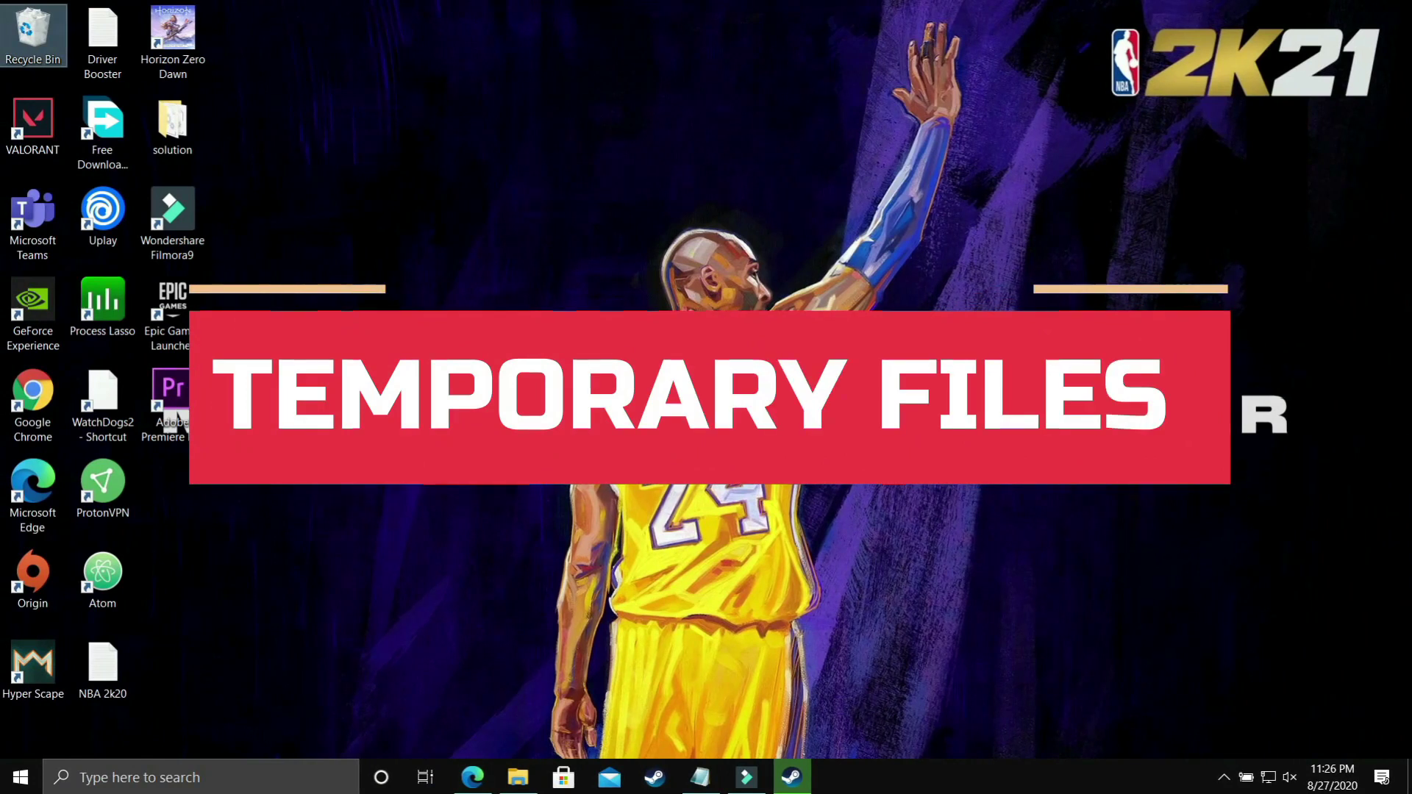
pyautogui.click(157, 775)
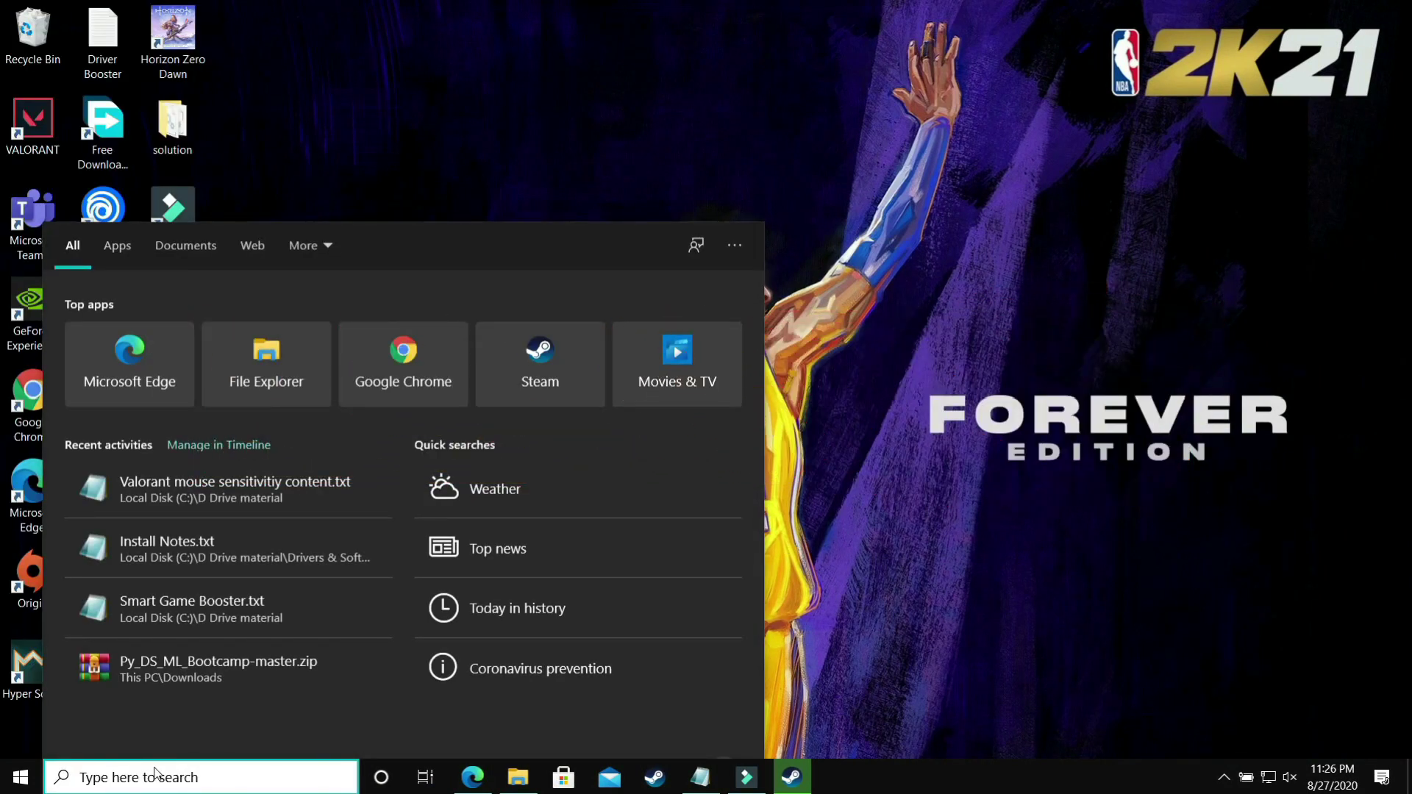
pyautogui.write('run')
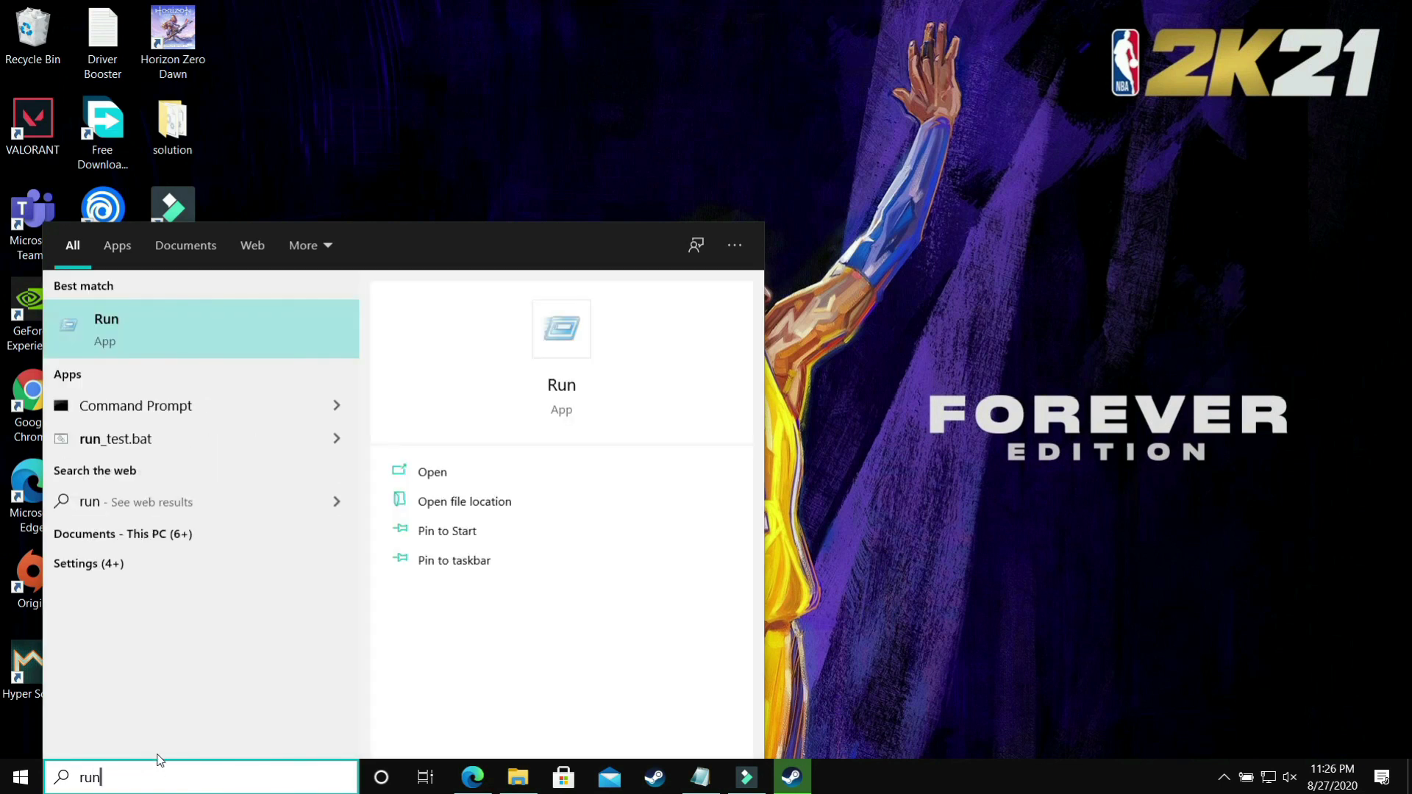
pyautogui.click(149, 324)
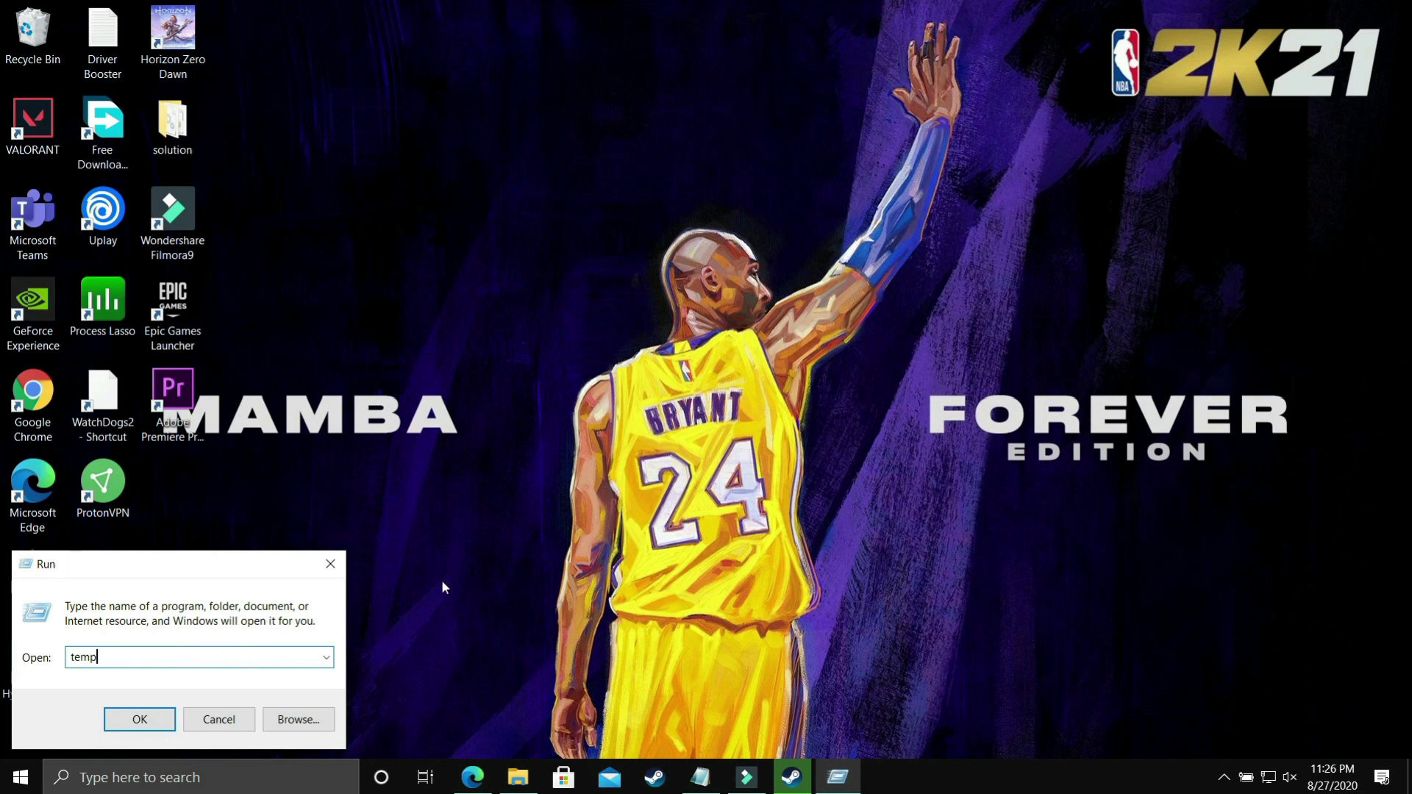
pyautogui.press('Return')
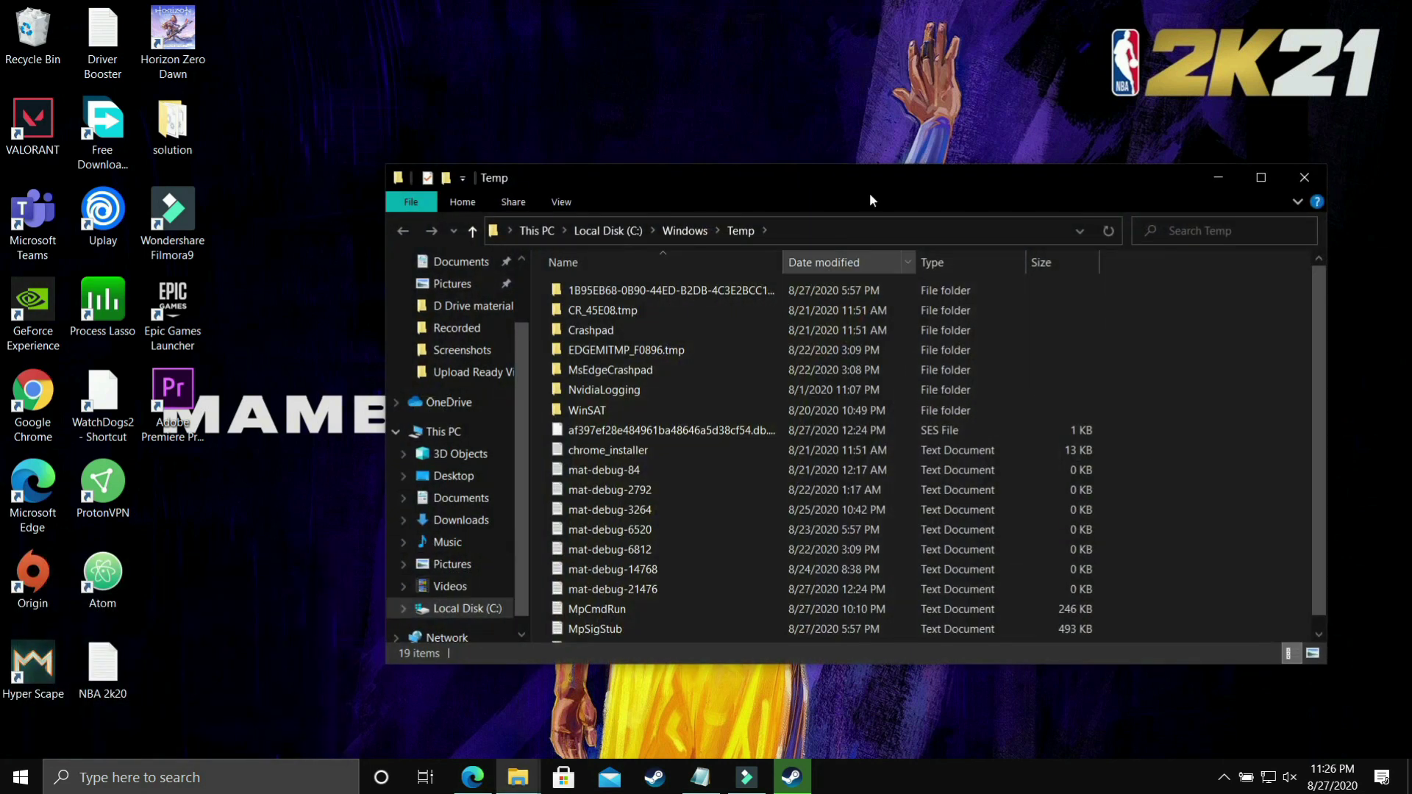
pyautogui.doubleClick(735, 183)
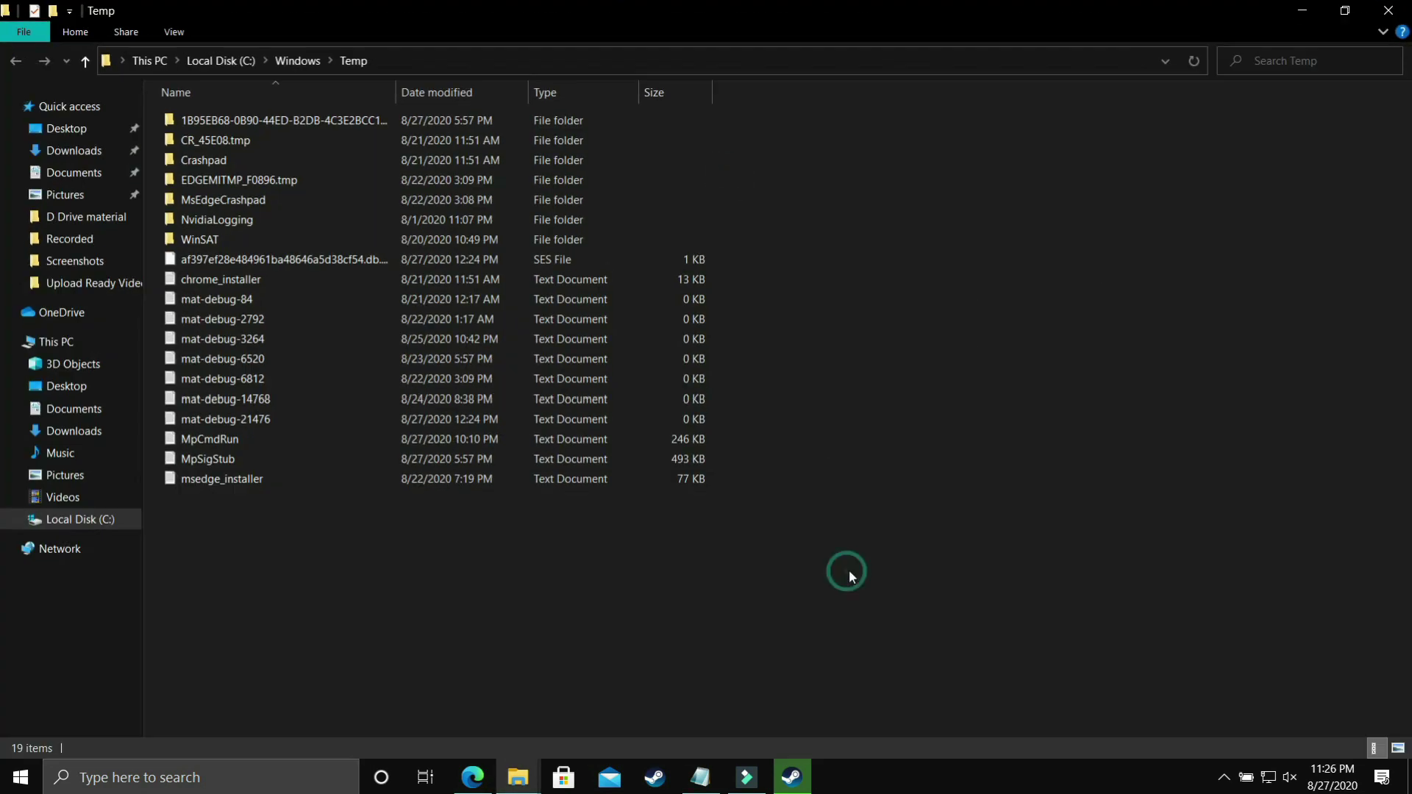
# Permanently delete everything in the Windows Temp folder, granting administrator permission for all items, and close the folder
pyautogui.hotkey('ctrl', 'a')
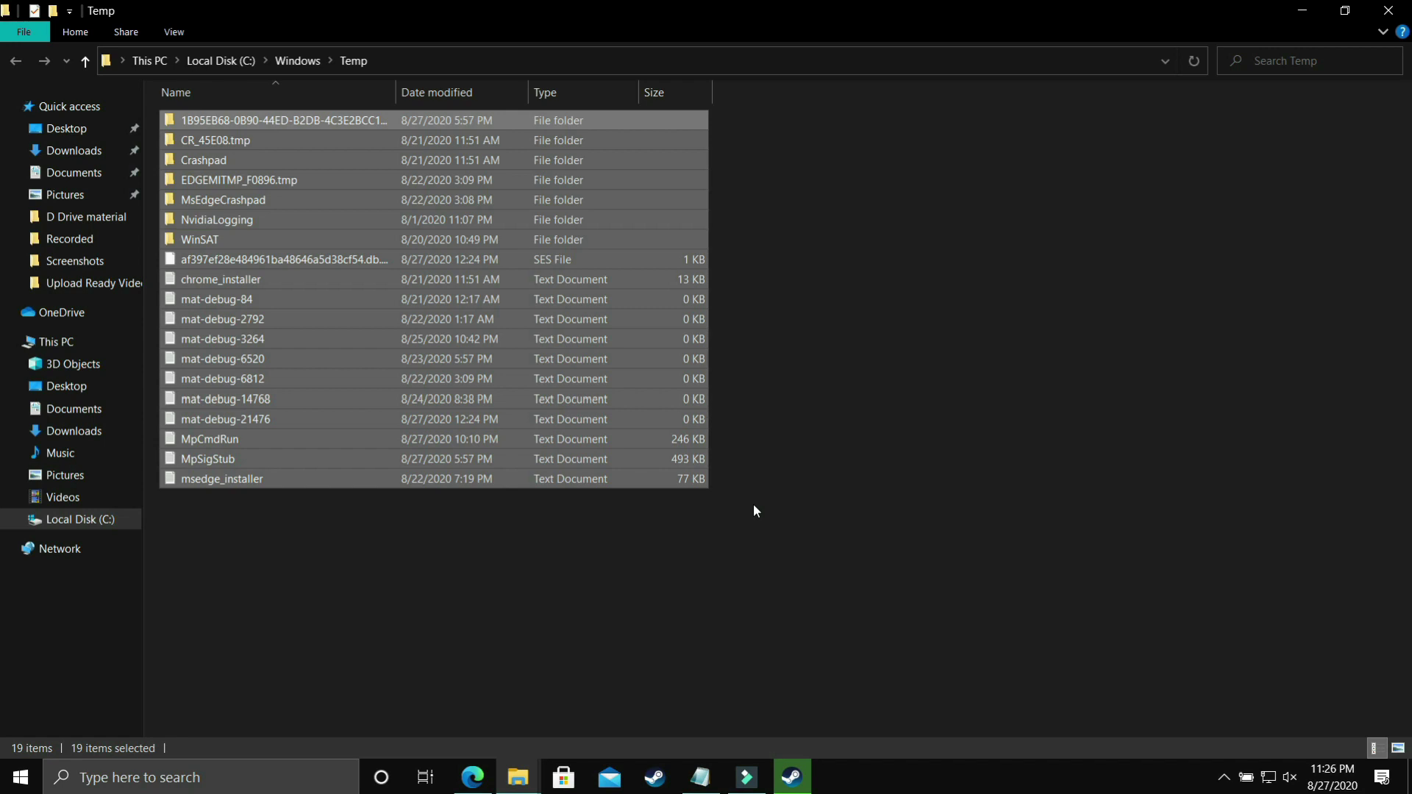
pyautogui.hotkey('shift', 'Delete')
pyautogui.press('Return')
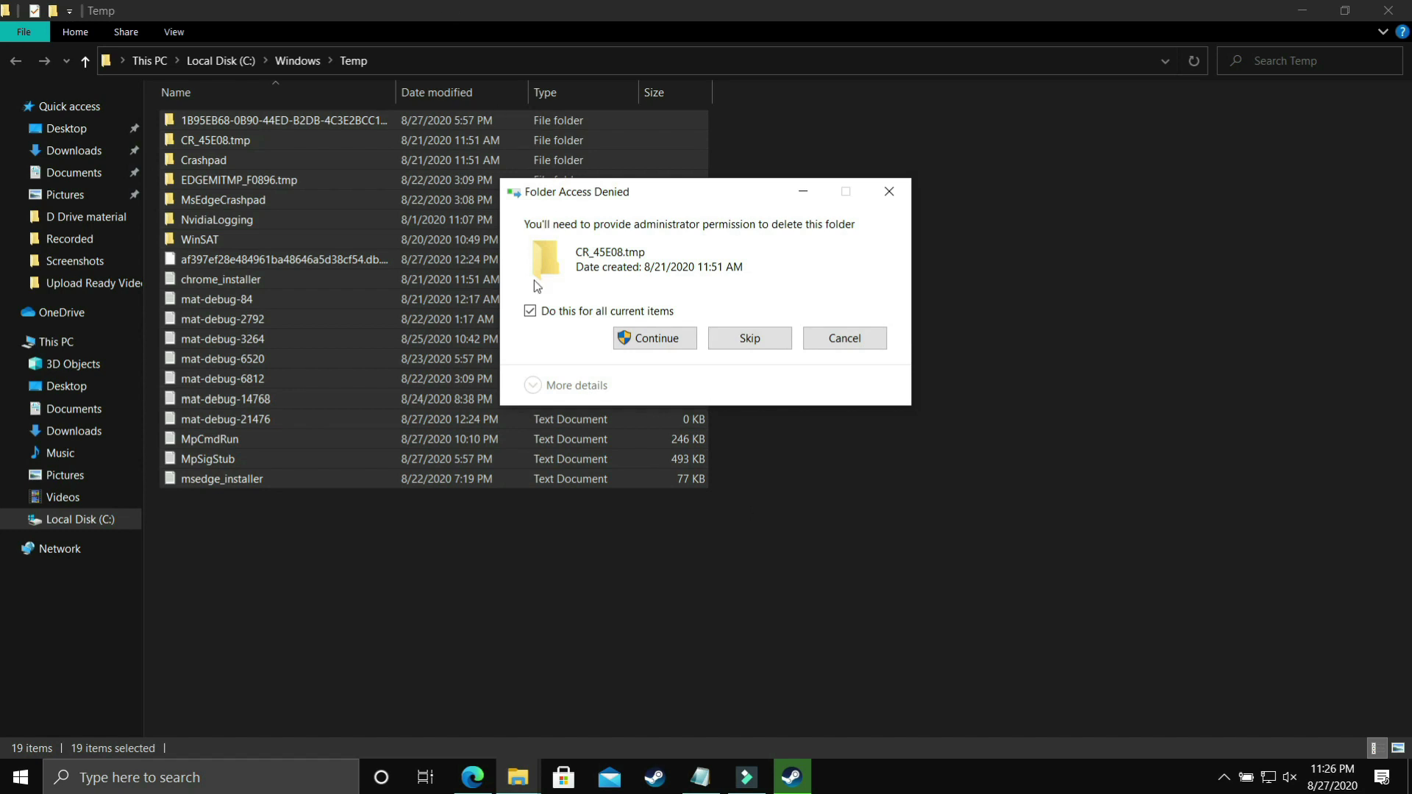
pyautogui.click(635, 342)
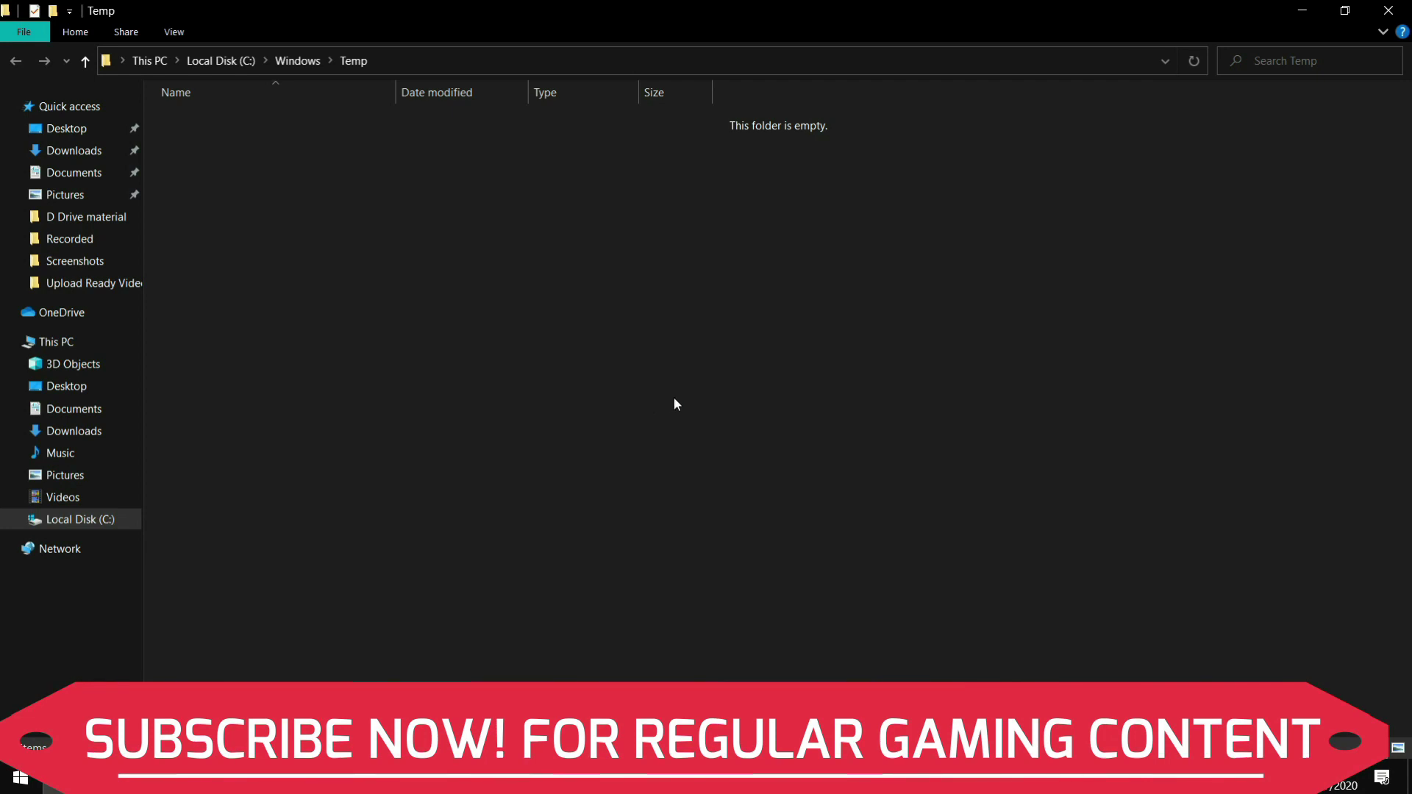
pyautogui.click(1388, 10)
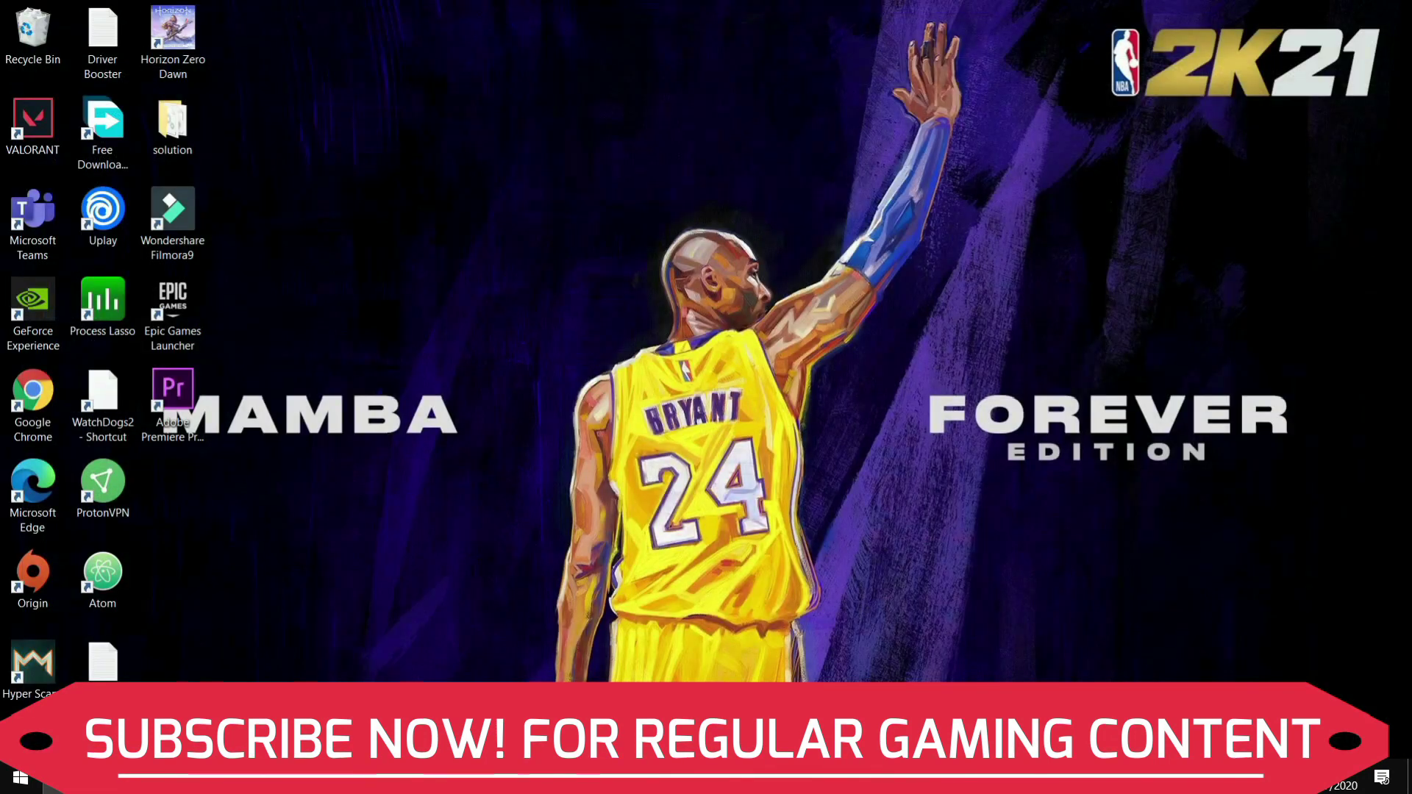
# Open the user account's local Temp folder by running "%temp%" from the Run dialog
pyautogui.click(46, 765)
pyautogui.write('run')
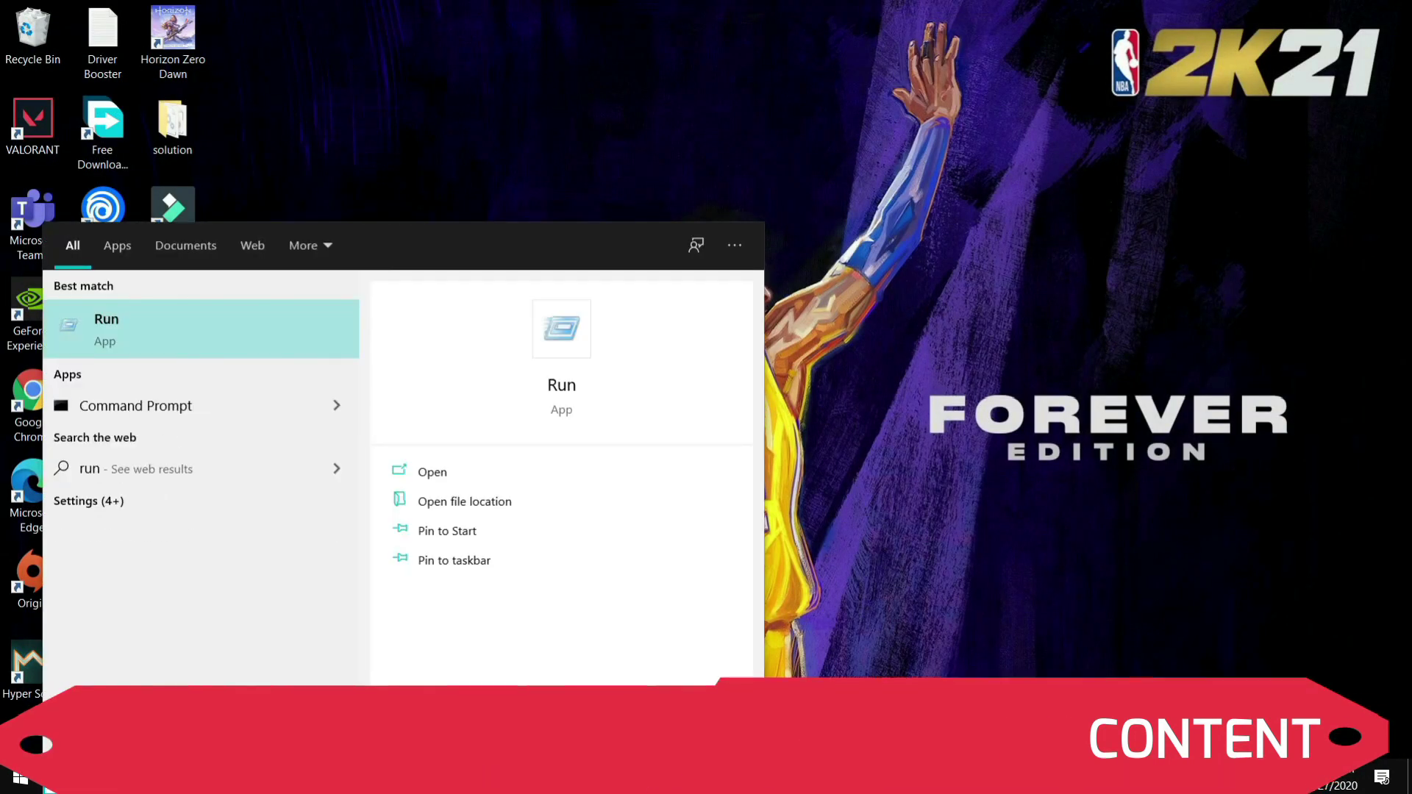
pyautogui.click(121, 332)
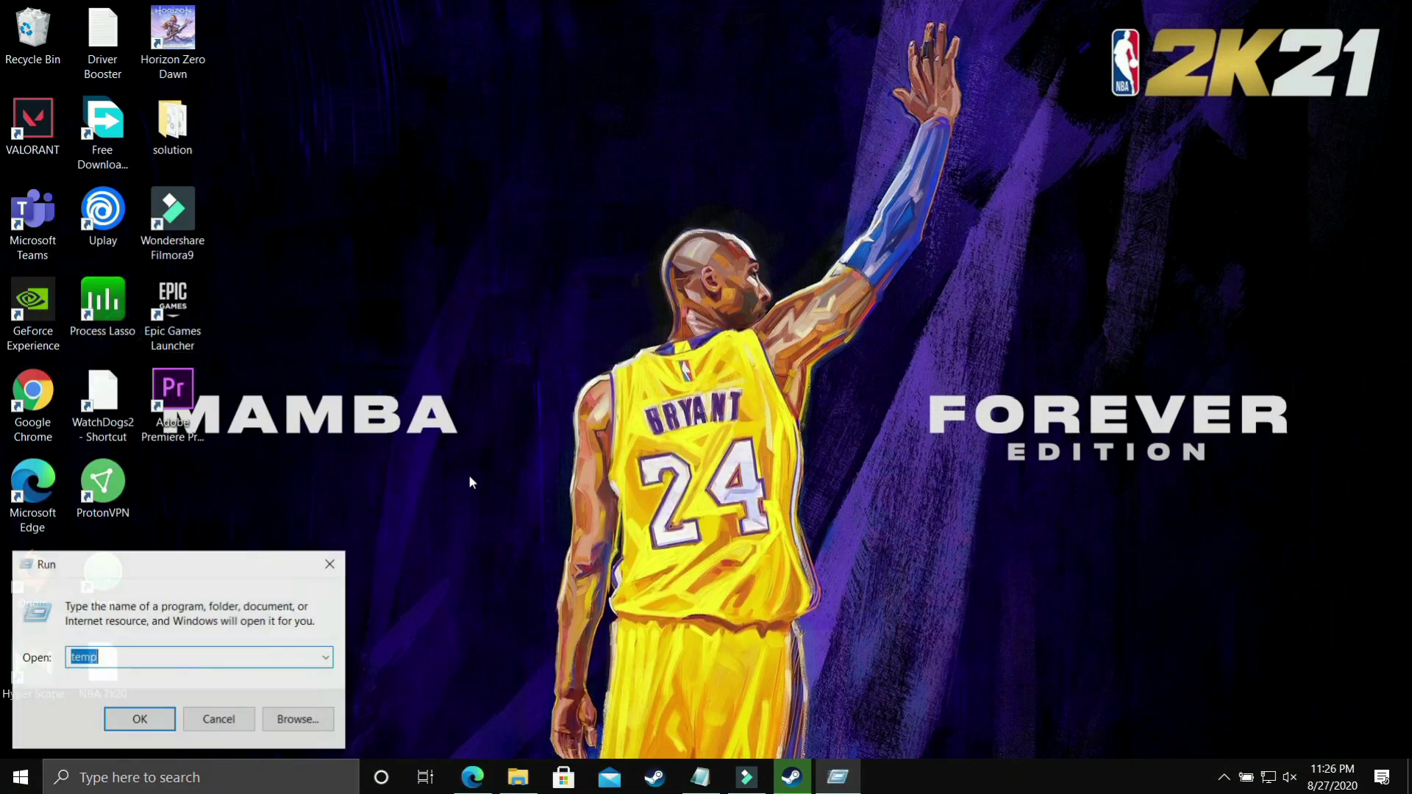
pyautogui.write('%')
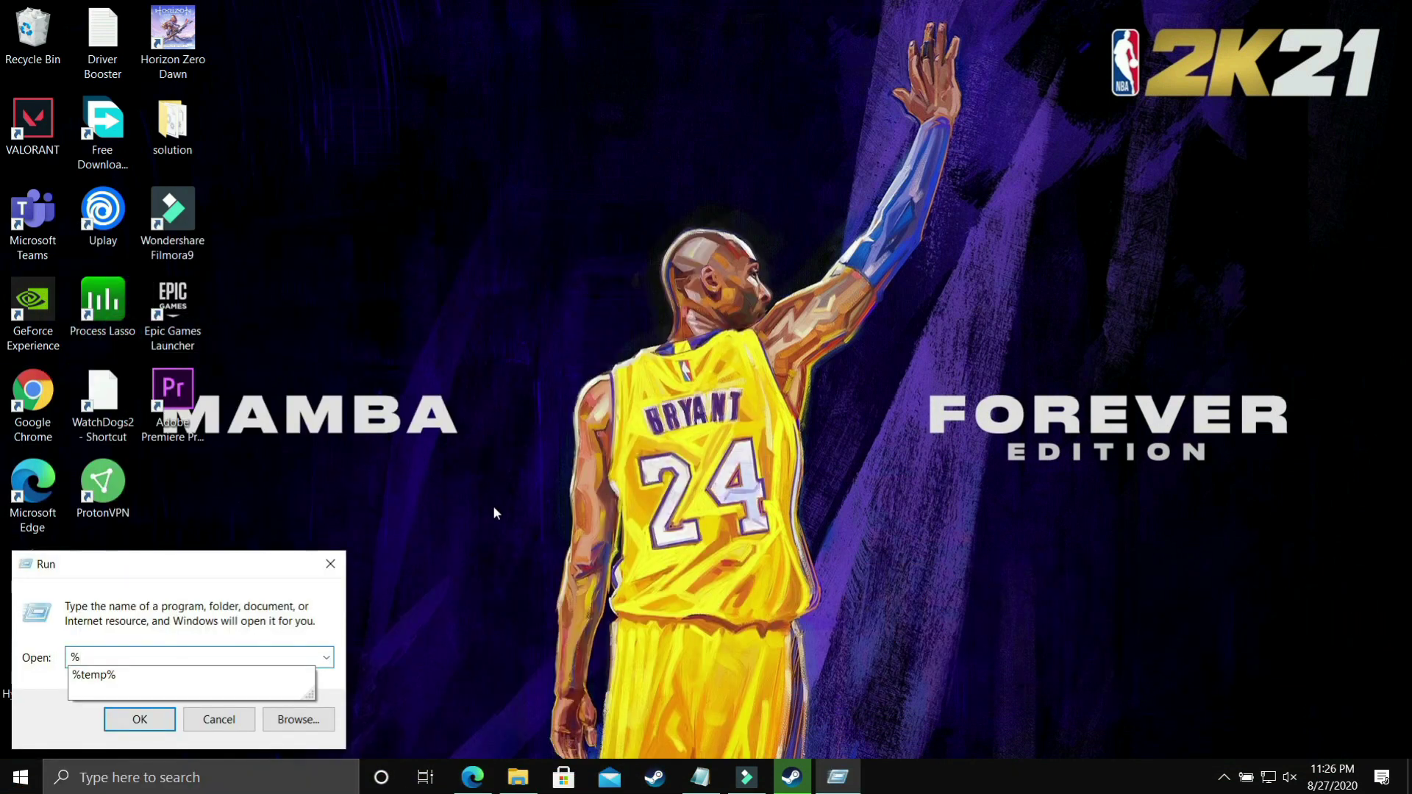
pyautogui.write('temp%')
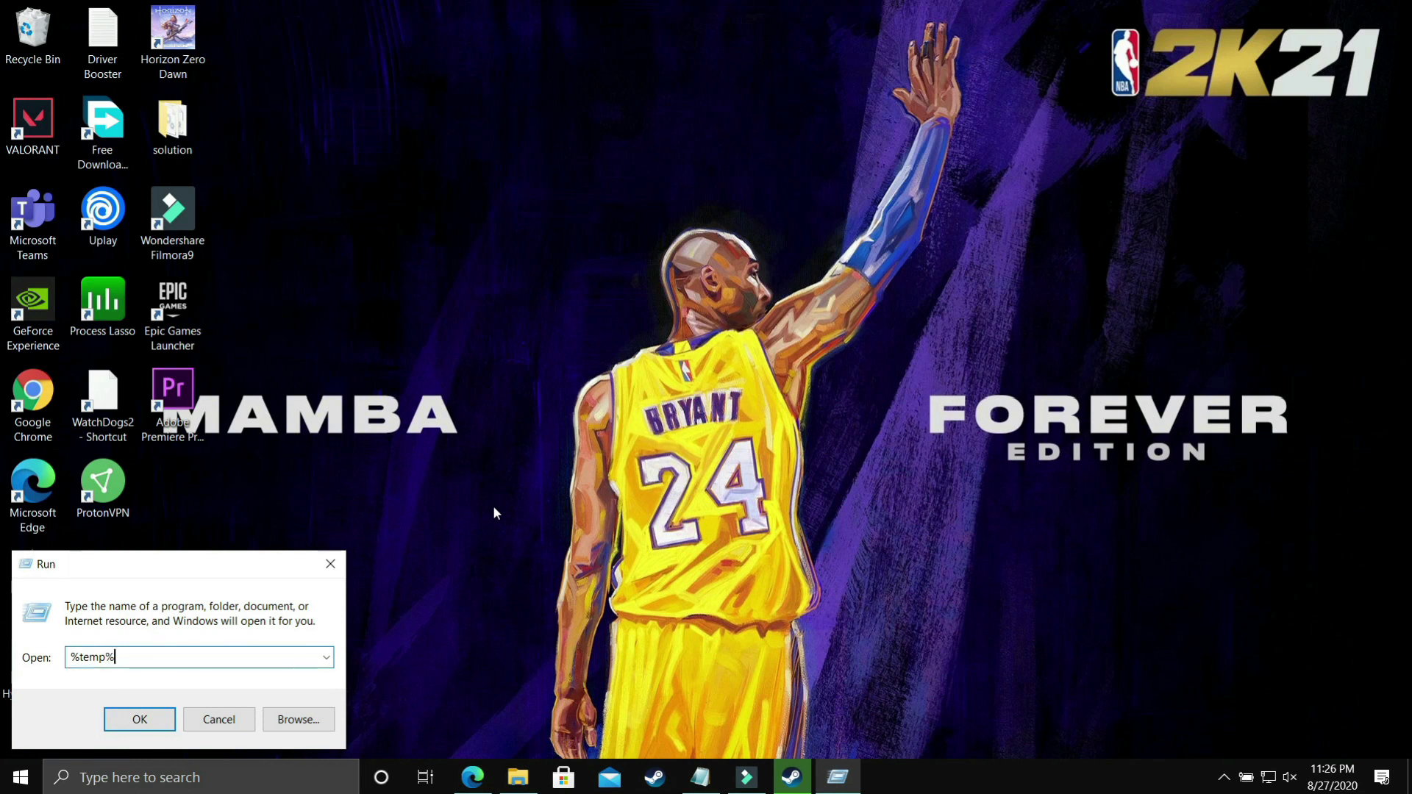
pyautogui.click(141, 714)
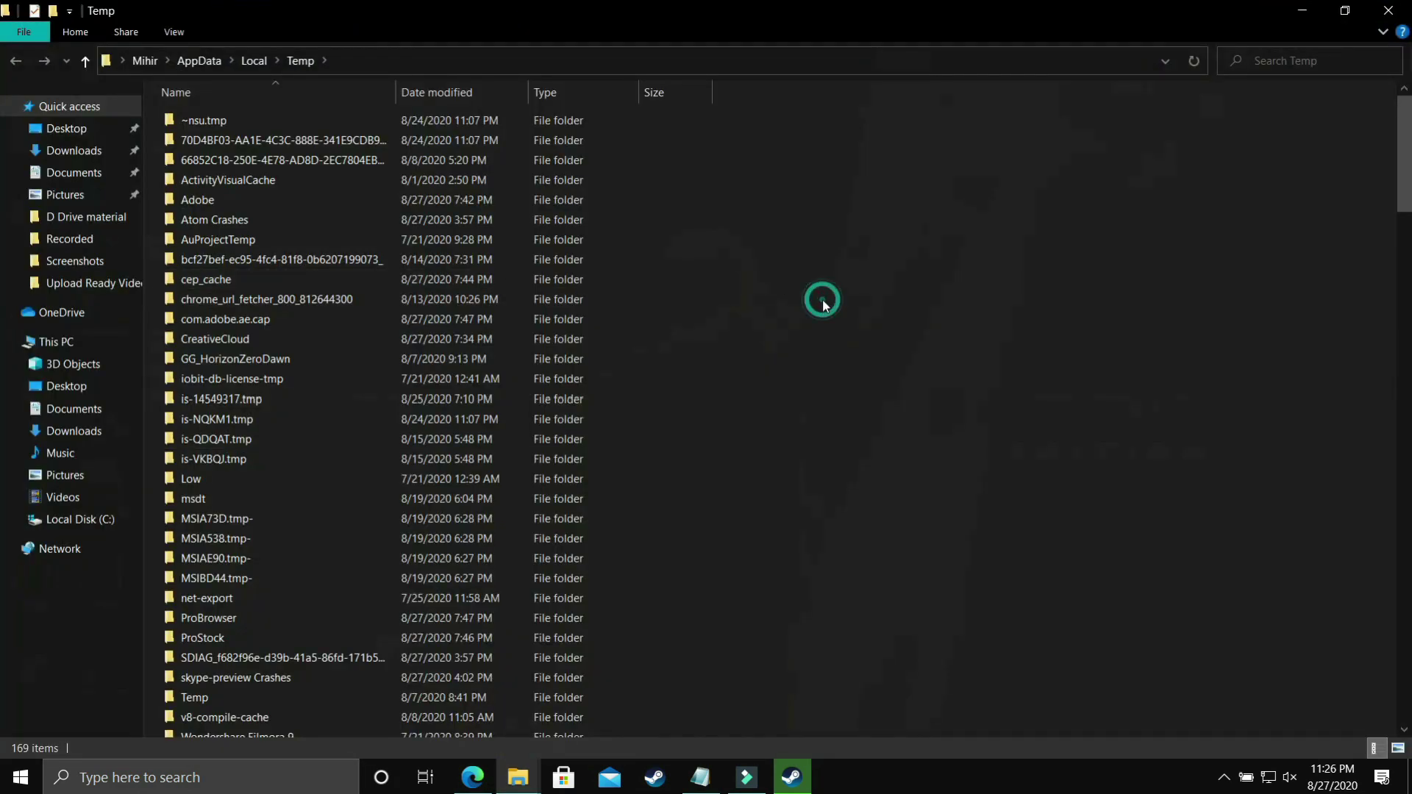
# Permanently delete everything in the local Temp folder, skipping all files that are in use
pyautogui.hotkey('ctrl', 'a')
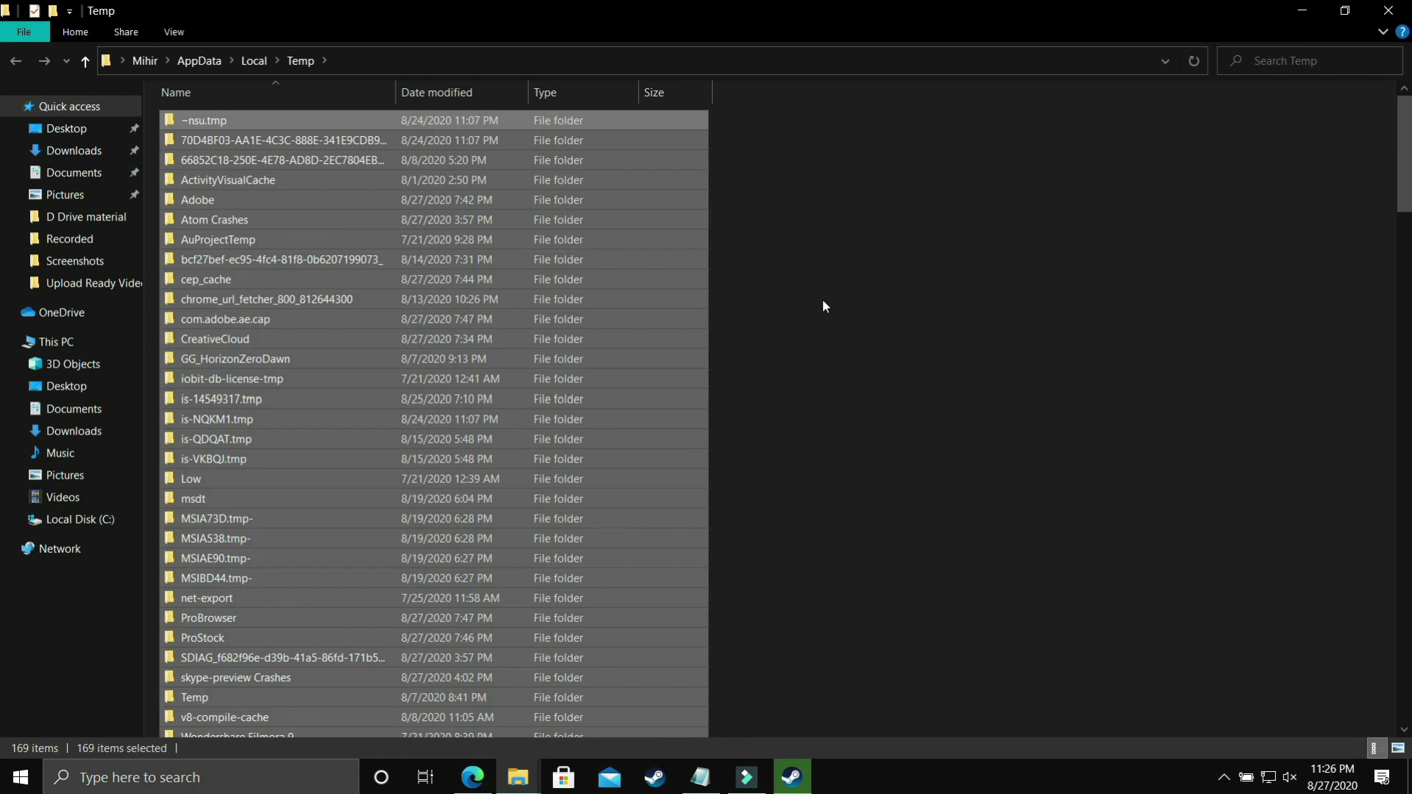
pyautogui.hotkey('shift', 'Delete')
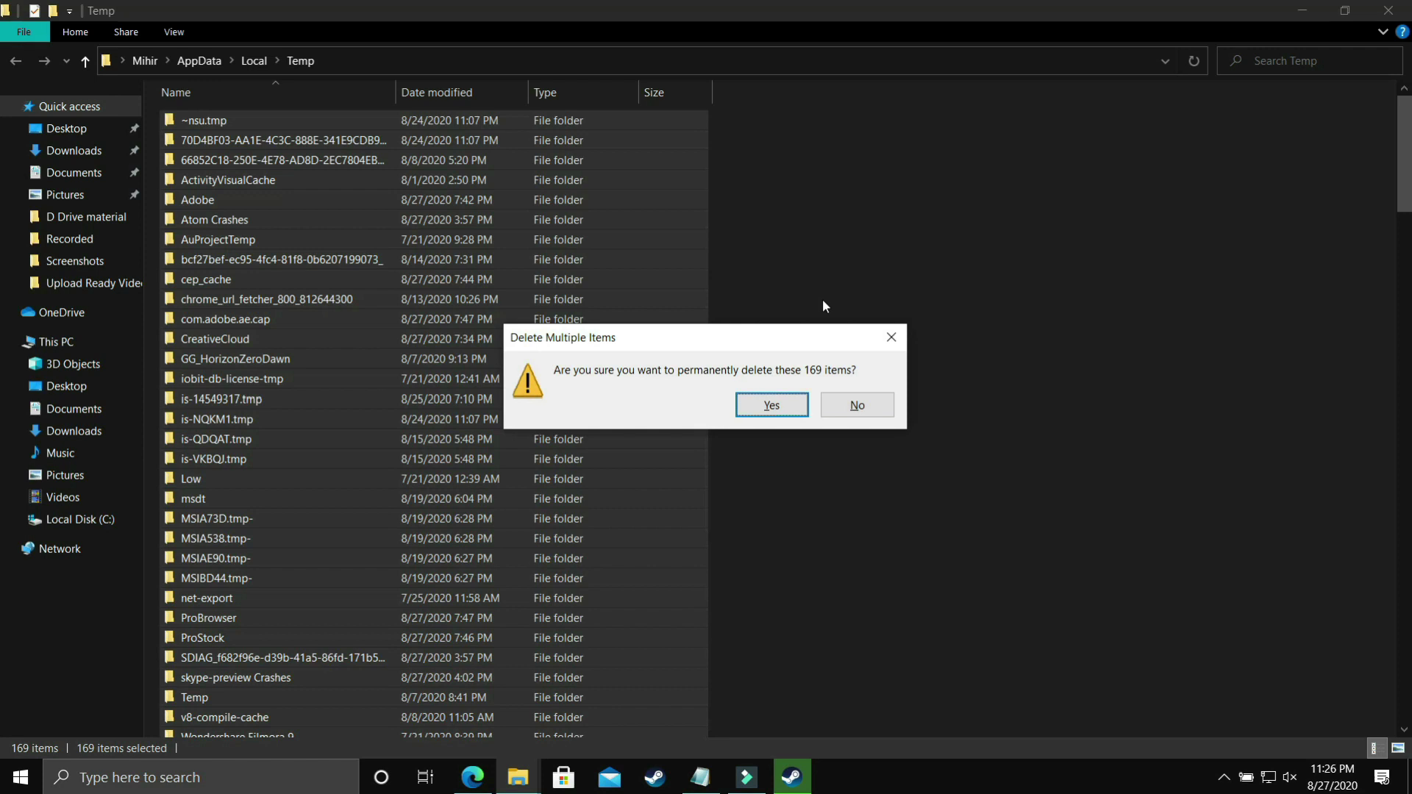
pyautogui.press('Return')
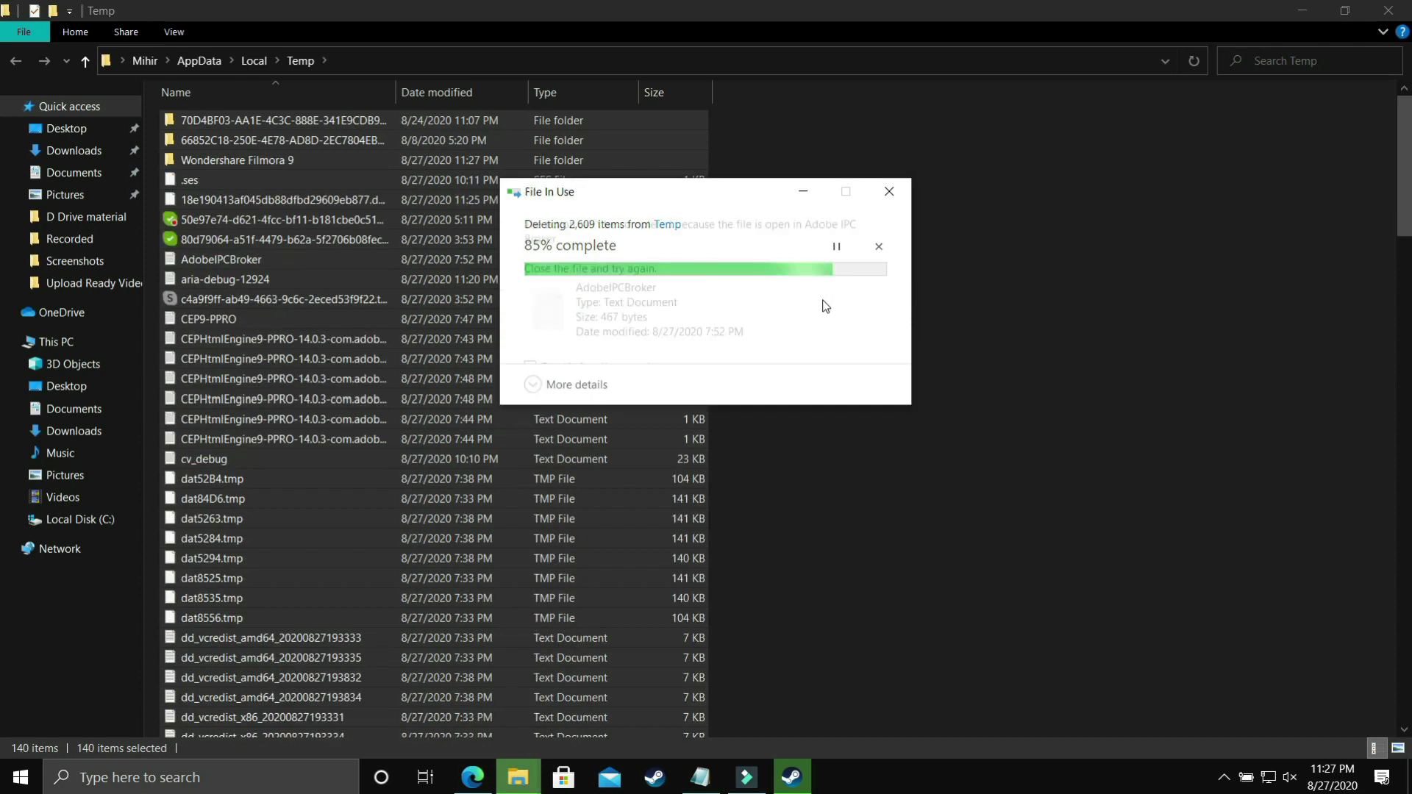
pyautogui.click(598, 367)
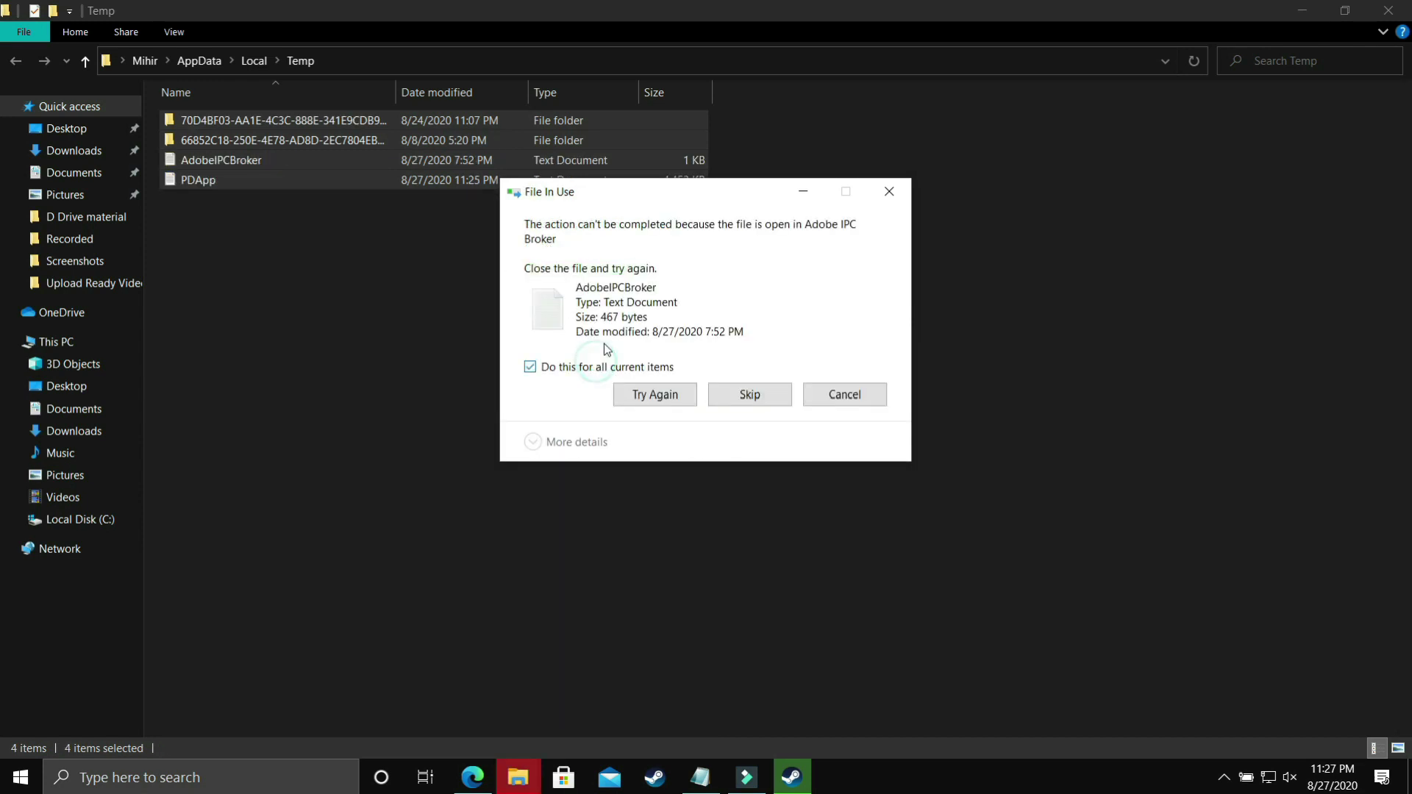
pyautogui.click(748, 395)
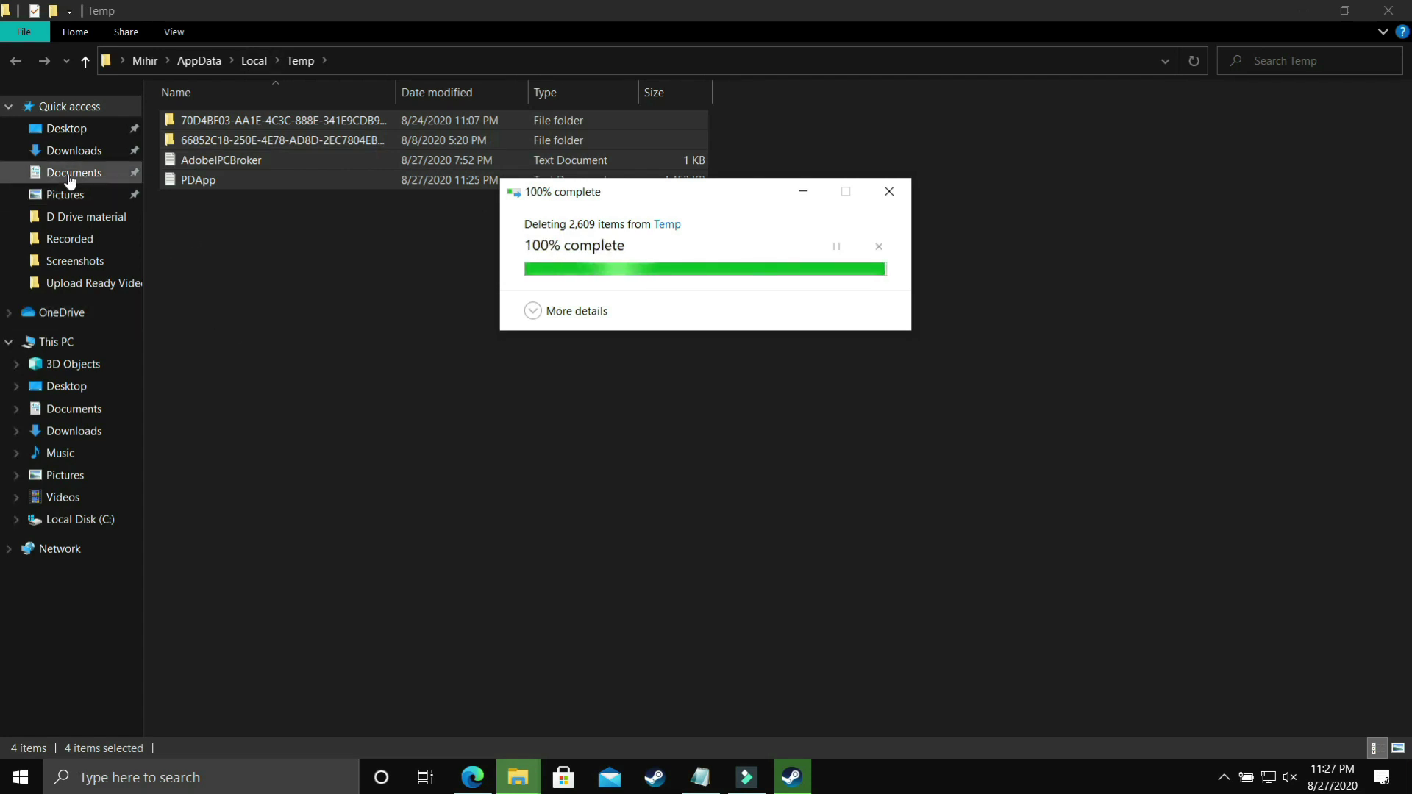
# Go to the Prefetch folder inside the Windows folder on drive C: and grant permission to access it
pyautogui.click(73, 350)
pyautogui.click(261, 247)
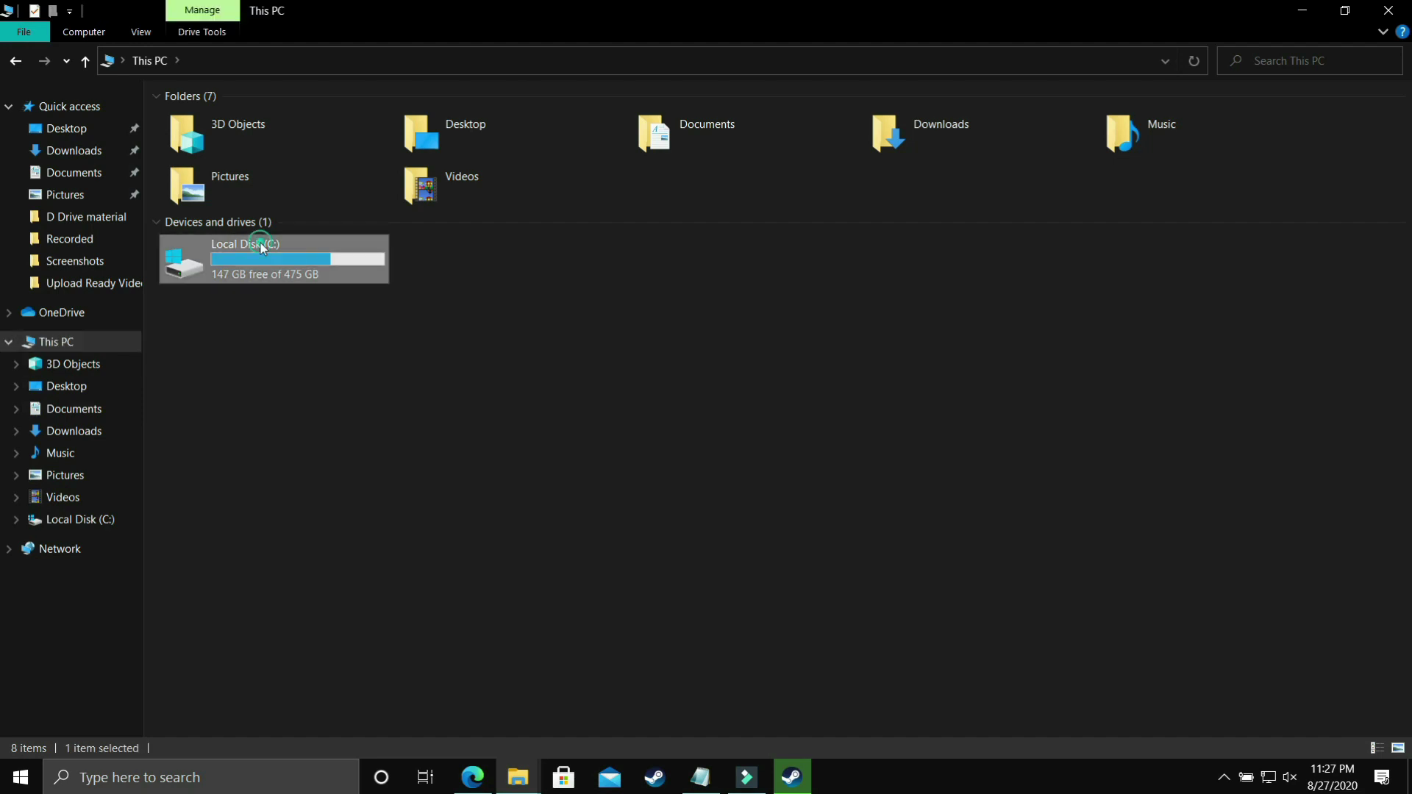
pyautogui.doubleClick(261, 246)
pyautogui.click(272, 279)
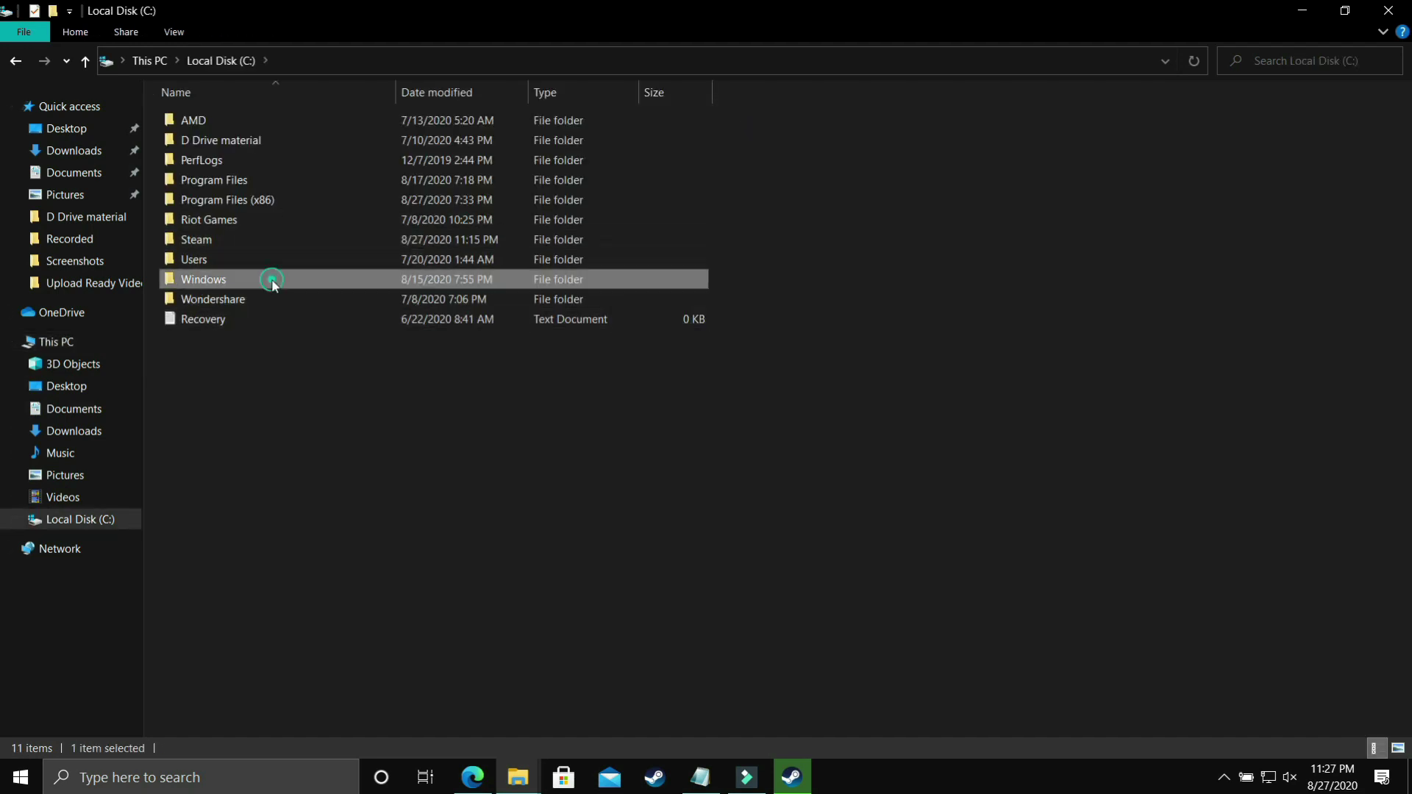
pyautogui.doubleClick(271, 279)
pyautogui.click(439, 386)
pyautogui.write('pre')
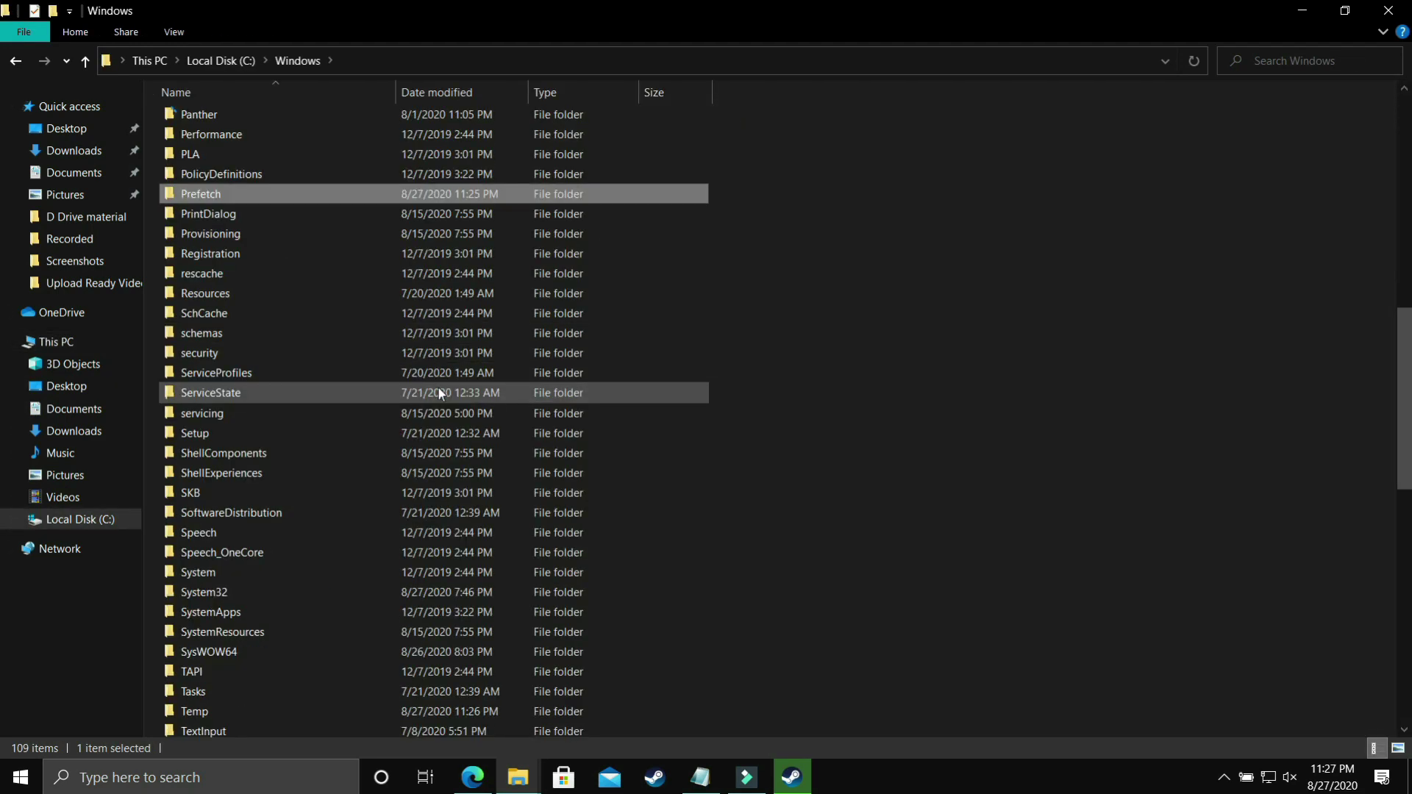
pyautogui.doubleClick(213, 194)
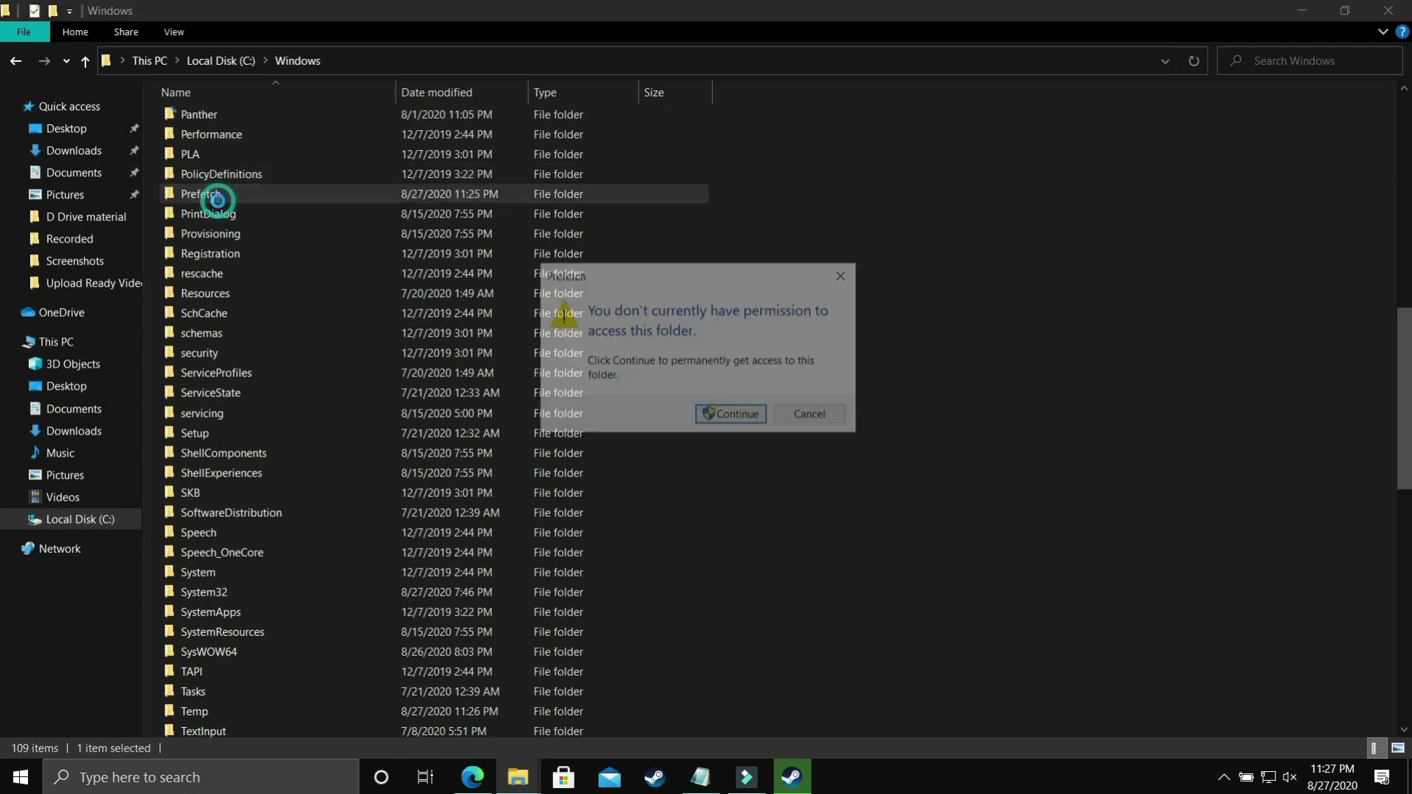
pyautogui.click(742, 417)
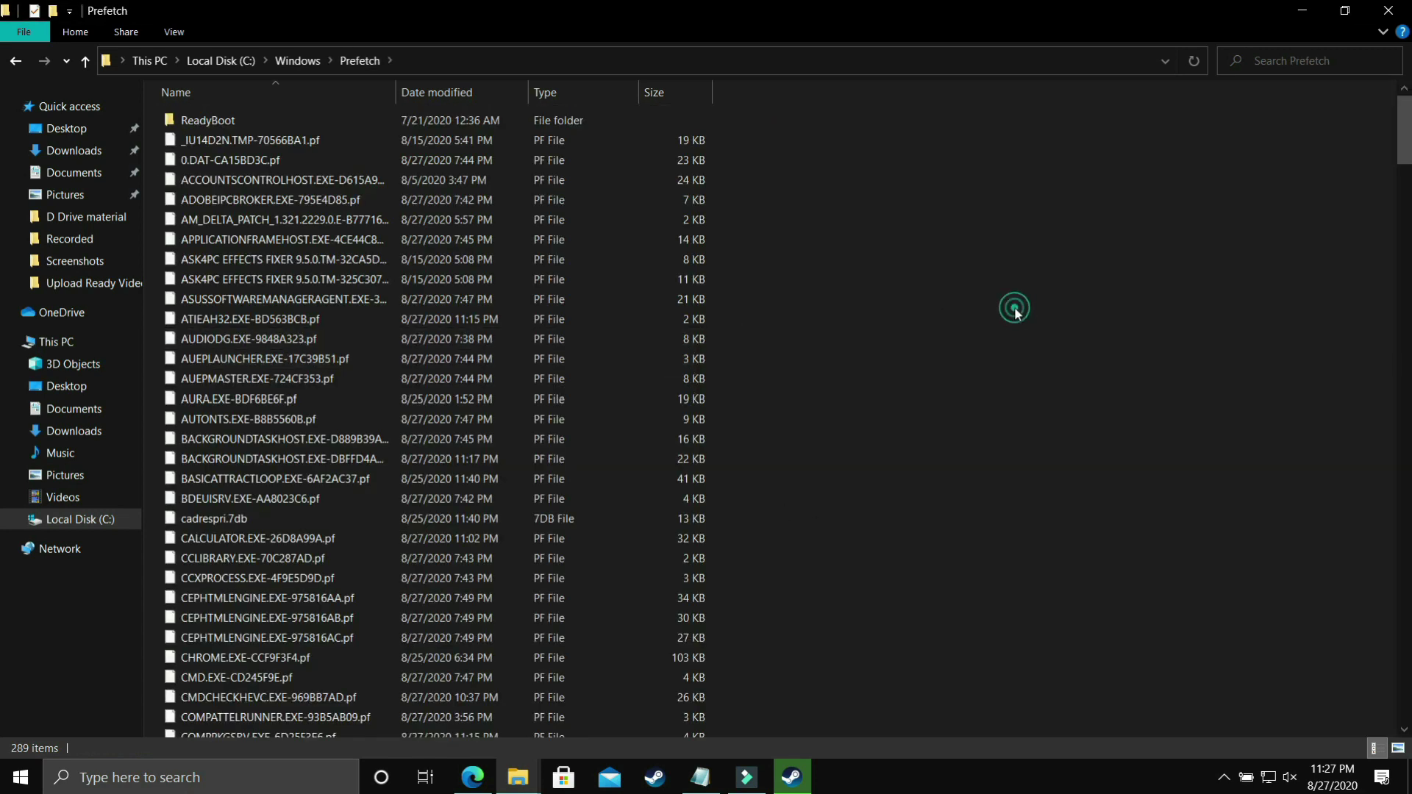
# Permanently delete everything in the Prefetch folder, including the ReadyBoot folder, skipping all files that are in use
pyautogui.hotkey('ctrl', 'a')
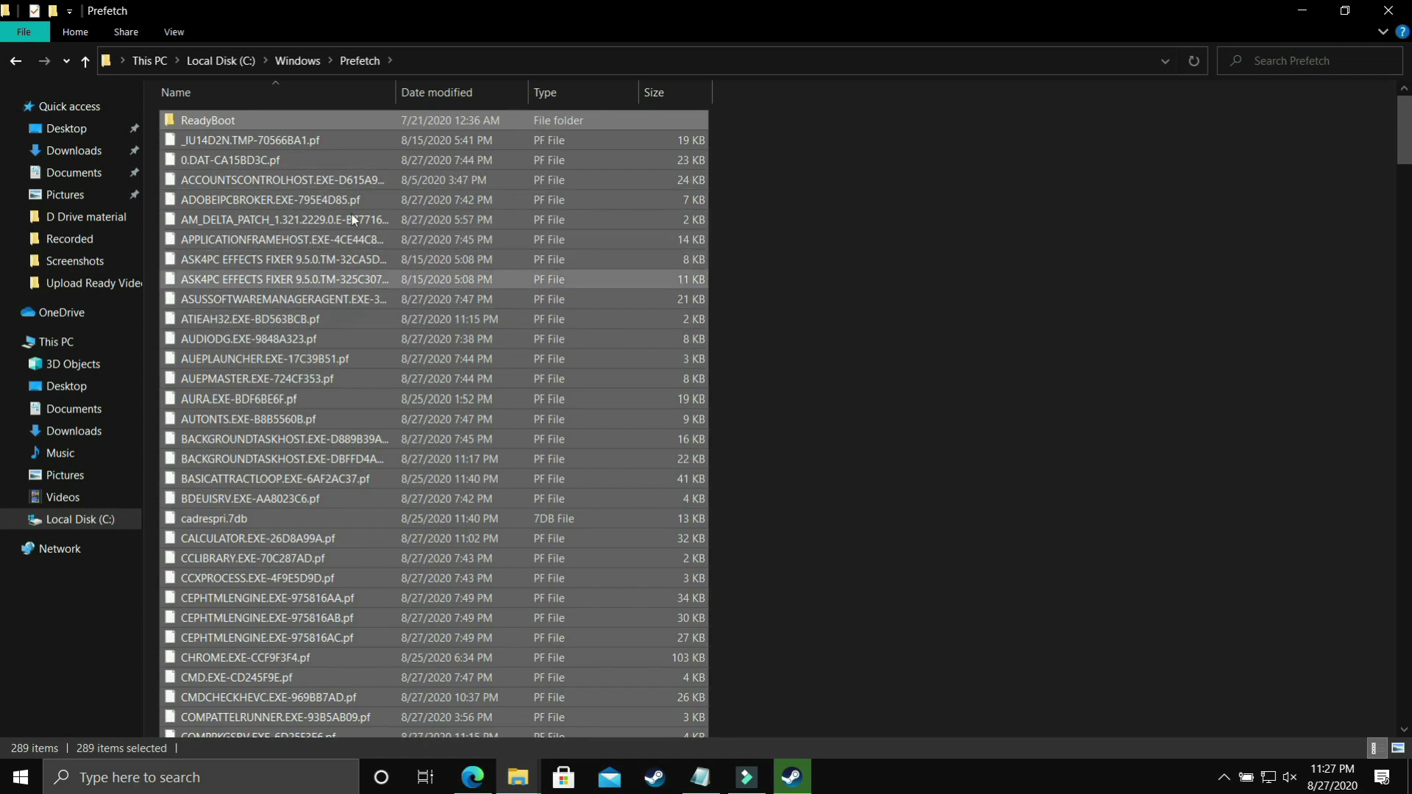
pyautogui.keyDown('ctrl'); pyautogui.click(200, 118); pyautogui.keyUp('ctrl')
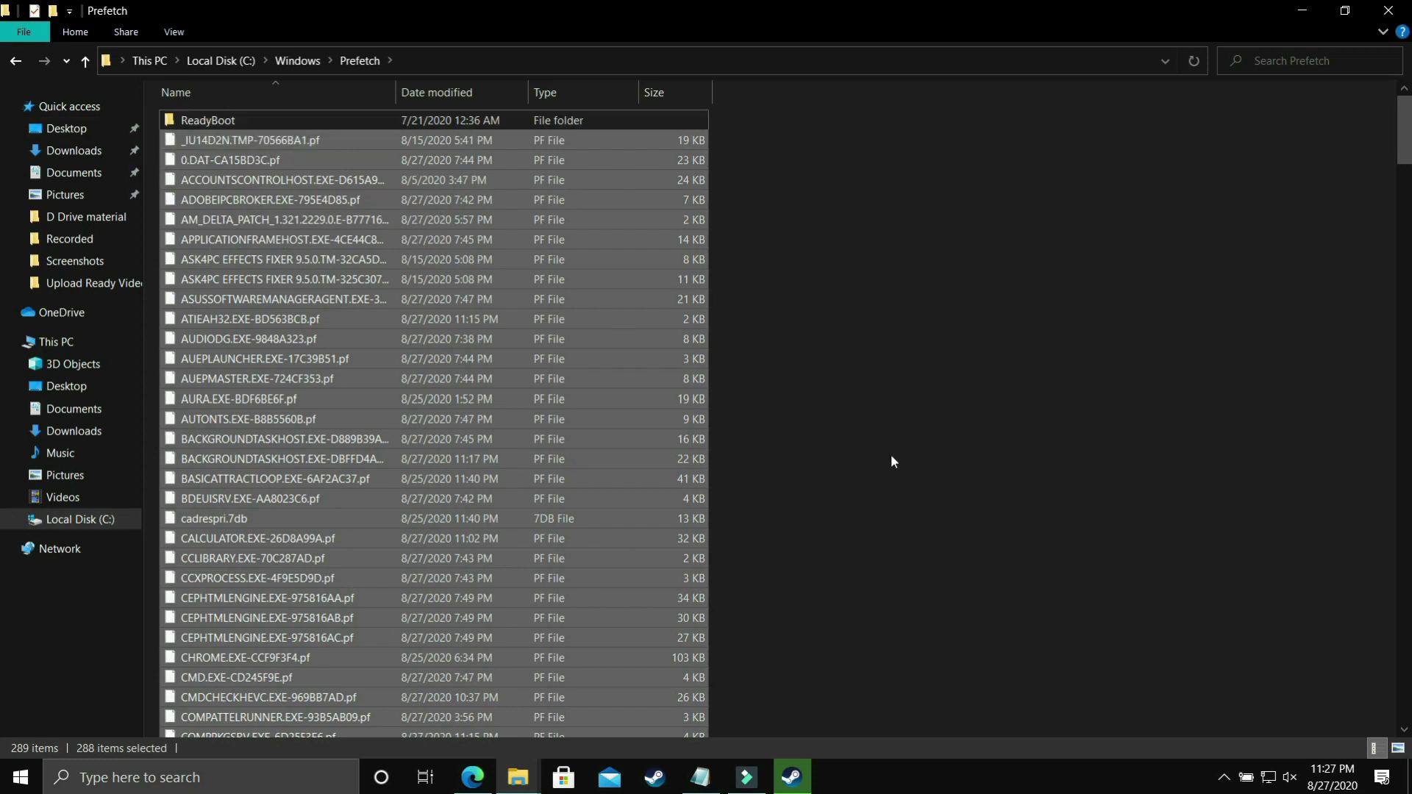
pyautogui.hotkey('ctrl', 'a')
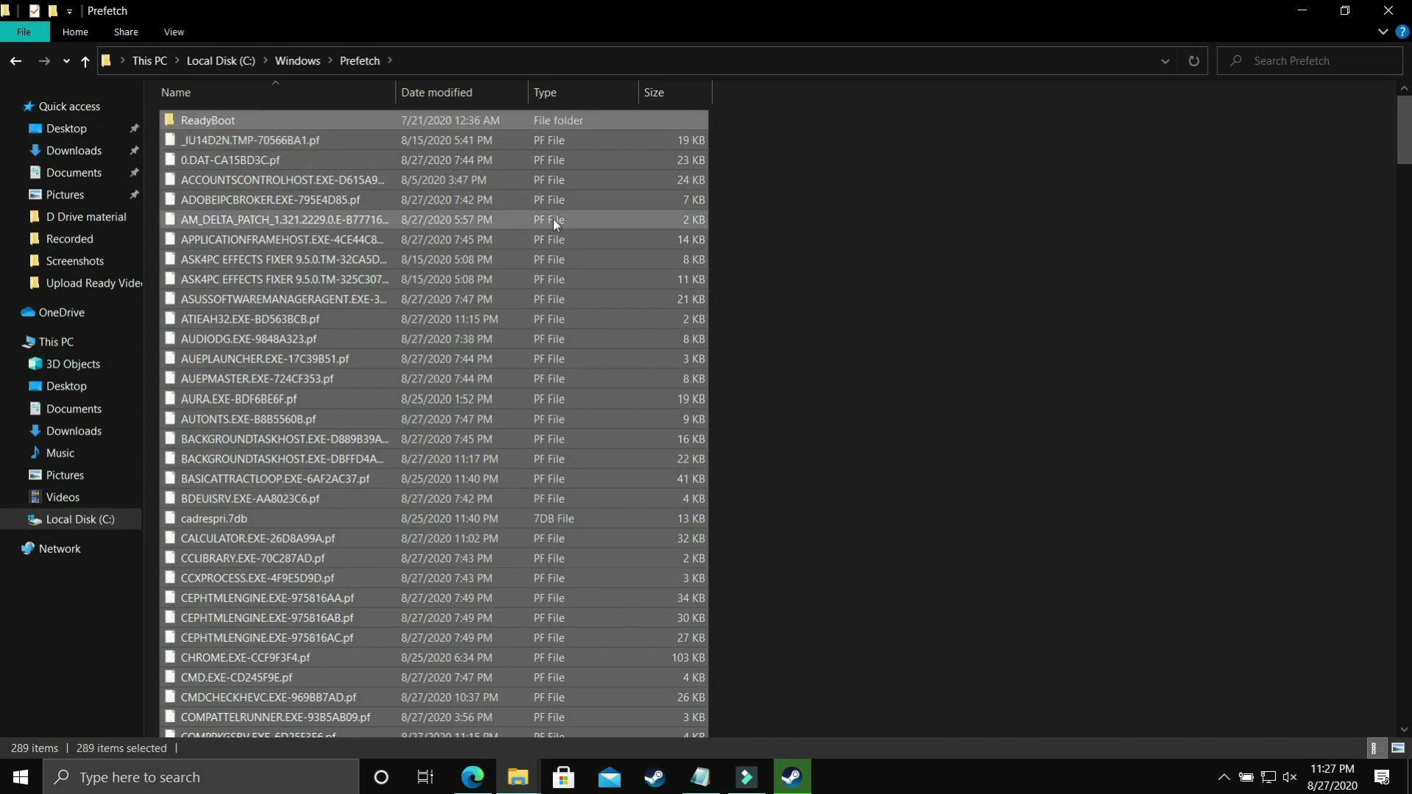
pyautogui.hotkey('shift', 'Delete')
pyautogui.press('Return')
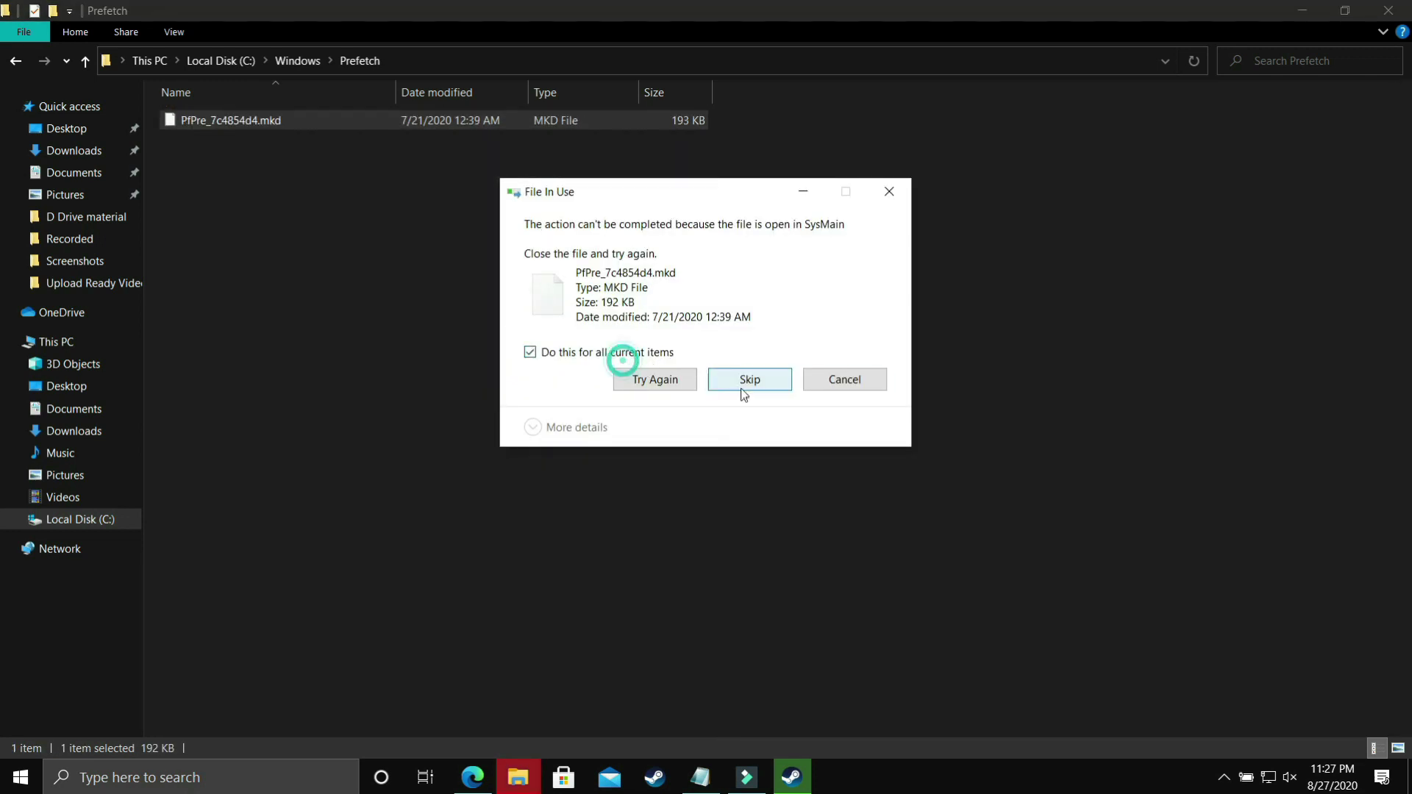
pyautogui.click(745, 389)
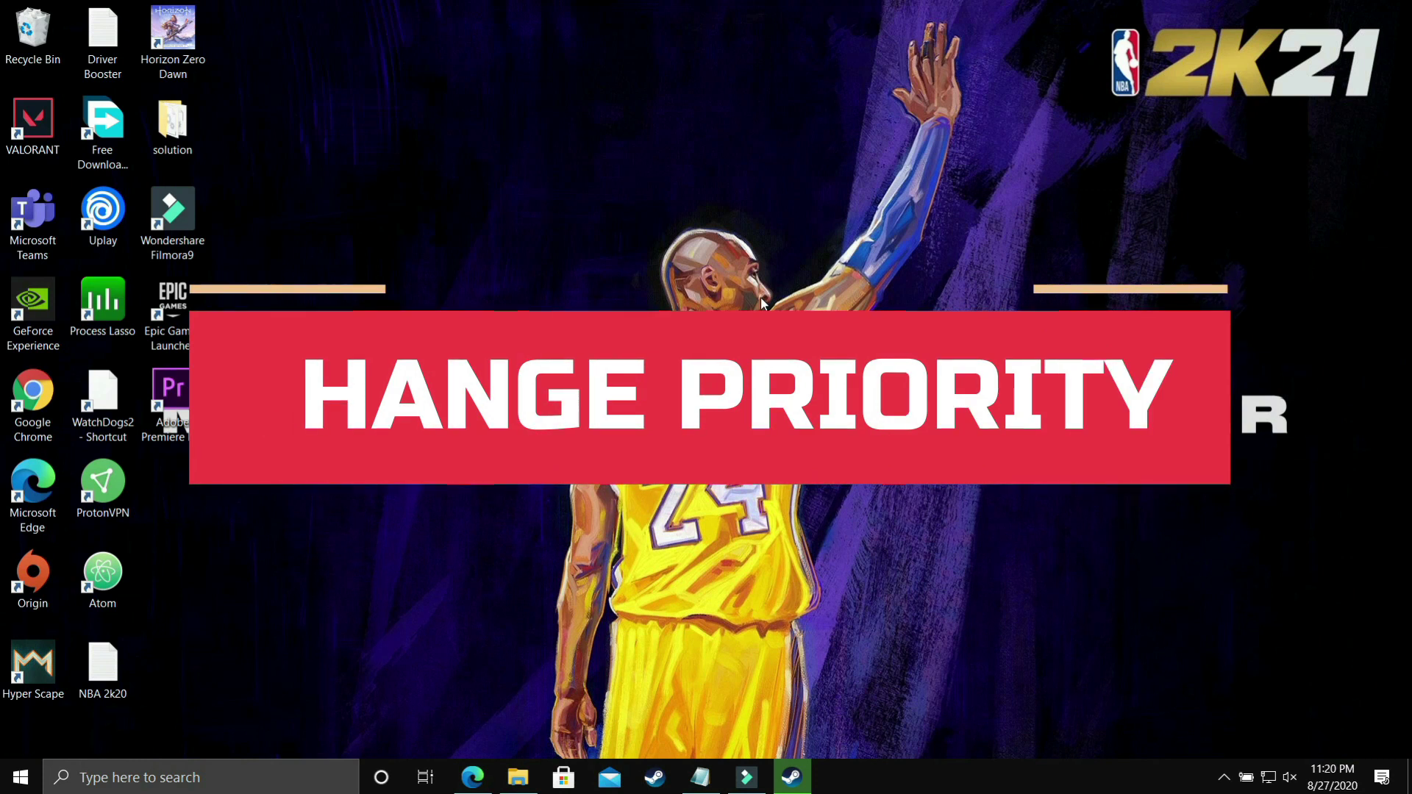
# Switch to Steam, launch NBA 2K20 from the library and minimize the Steam window
pyautogui.click(807, 777)
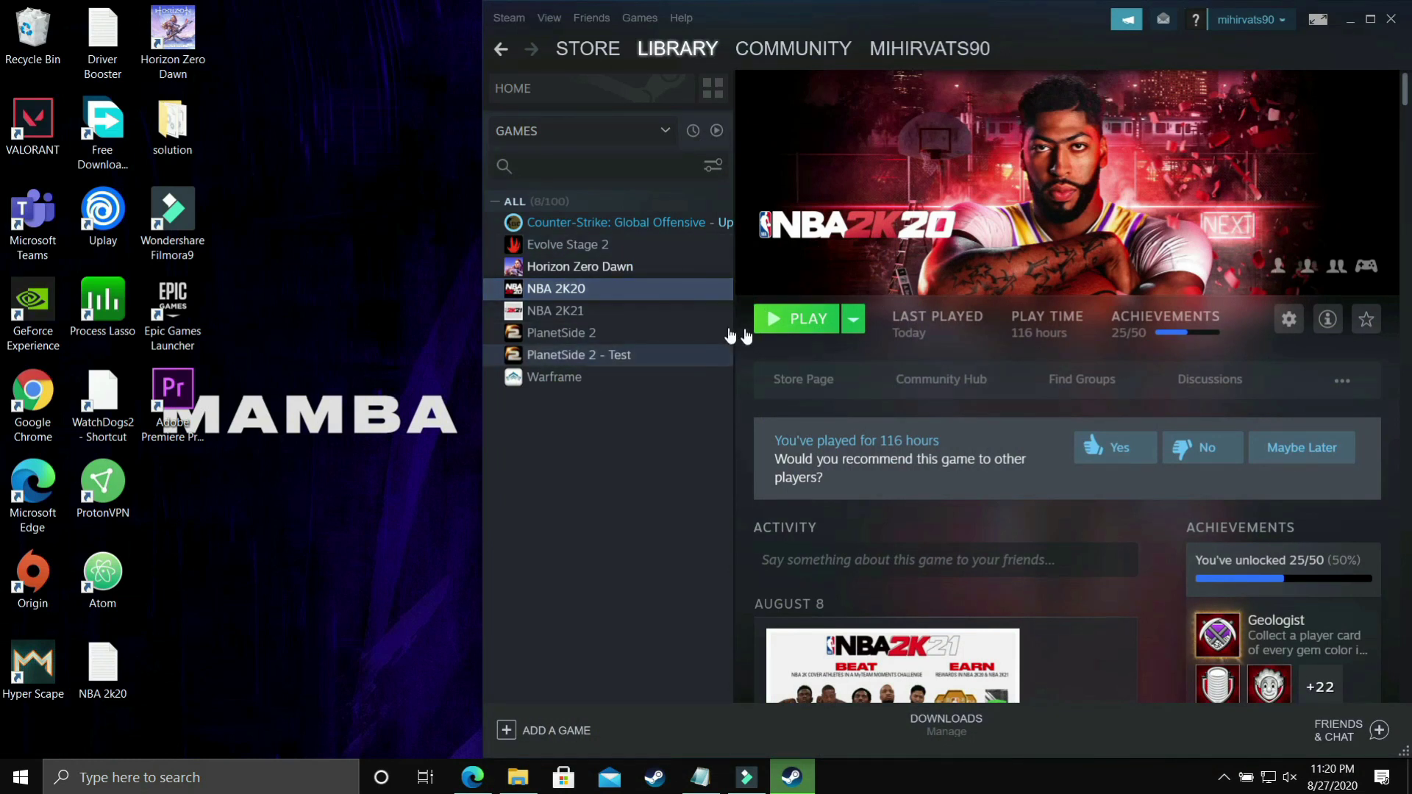
pyautogui.click(795, 322)
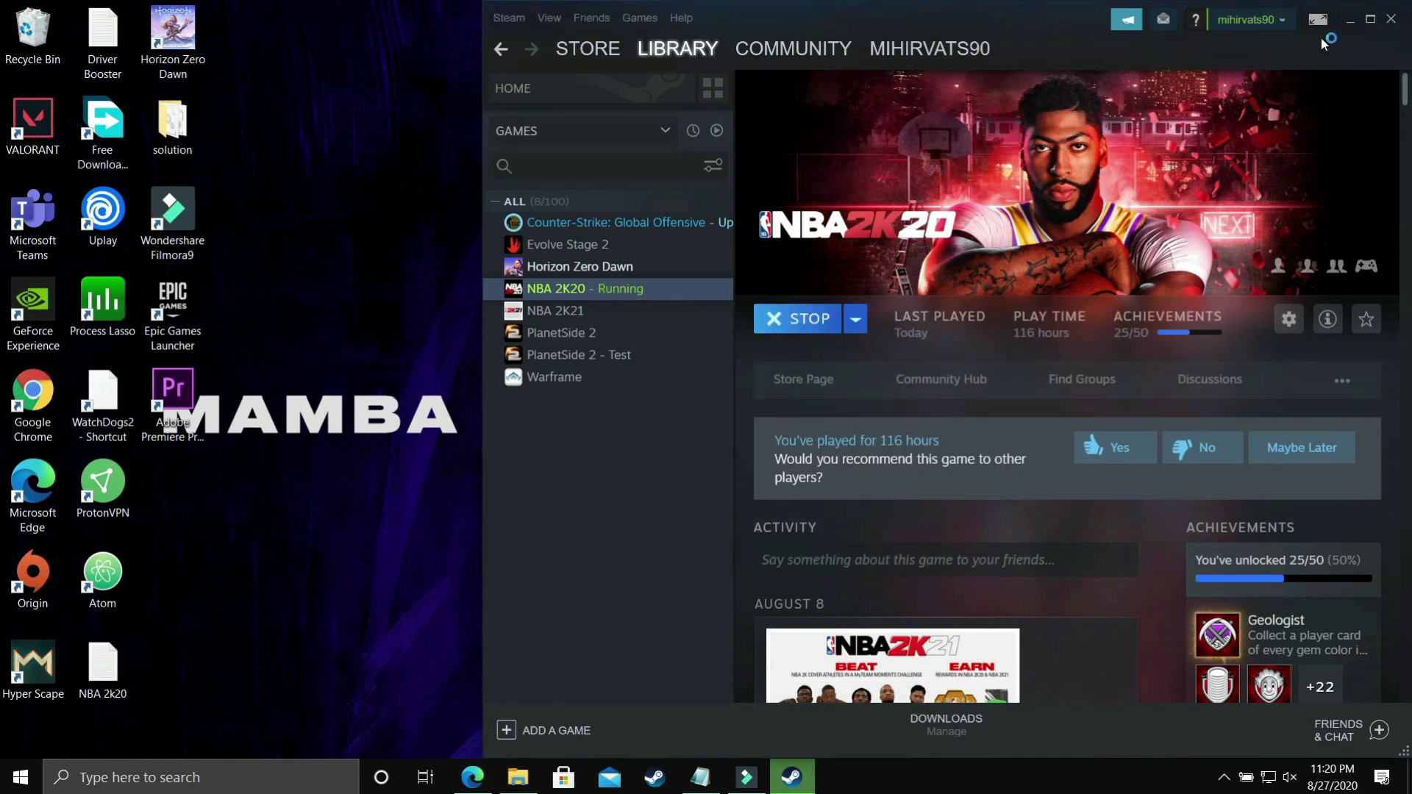
pyautogui.click(1351, 20)
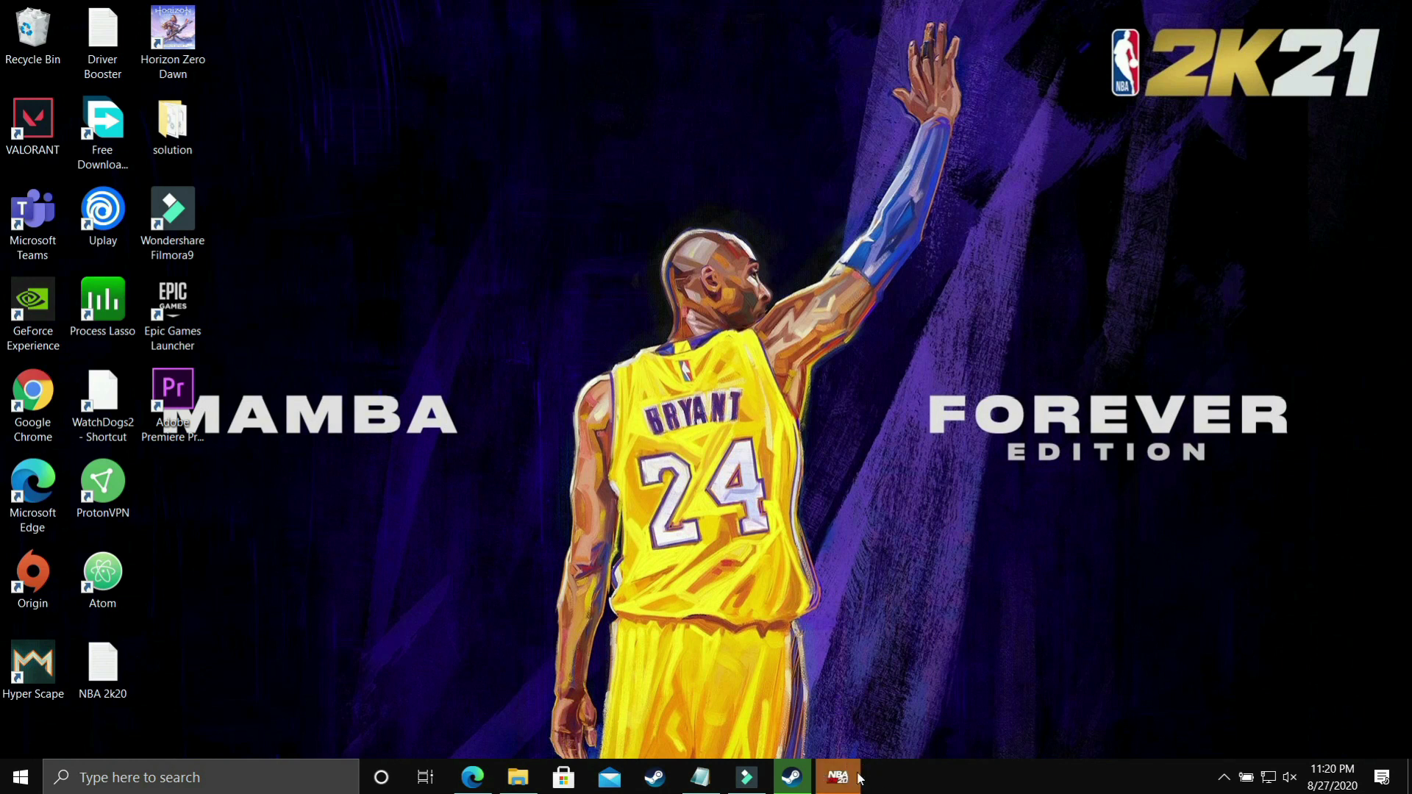
# Open Task Manager and go to the details of the running NBA2K20 process
pyautogui.rightClick(986, 782)
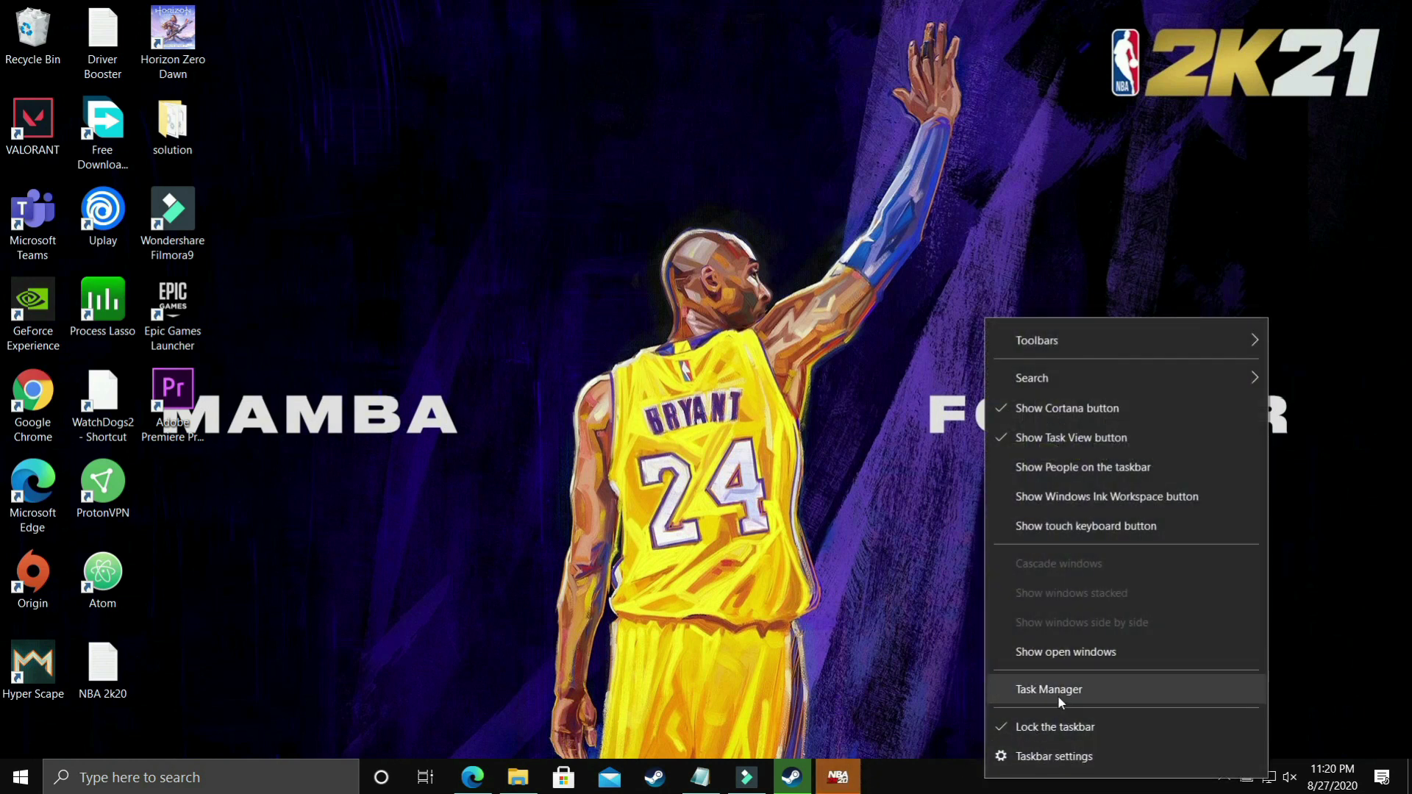
pyautogui.click(1059, 697)
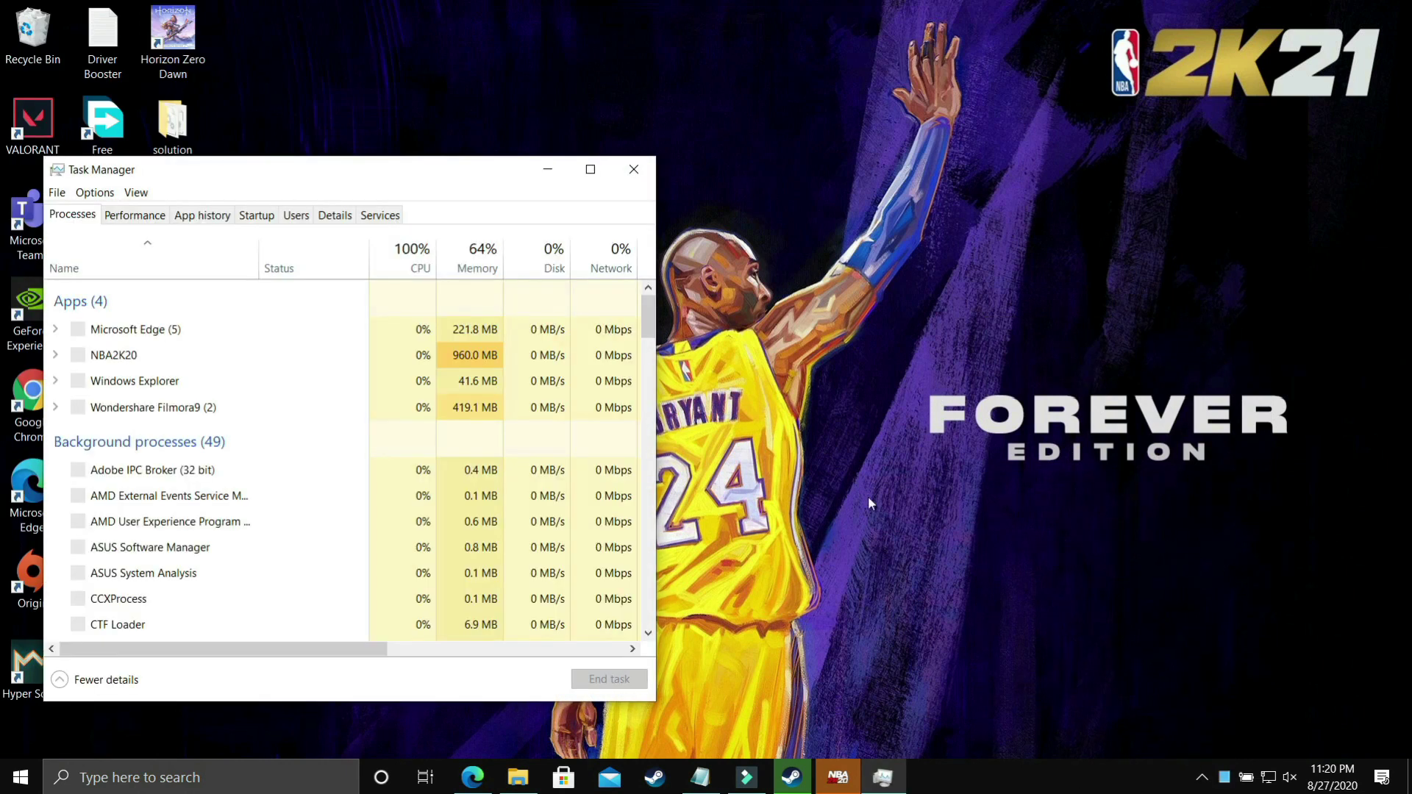
pyautogui.click(191, 359)
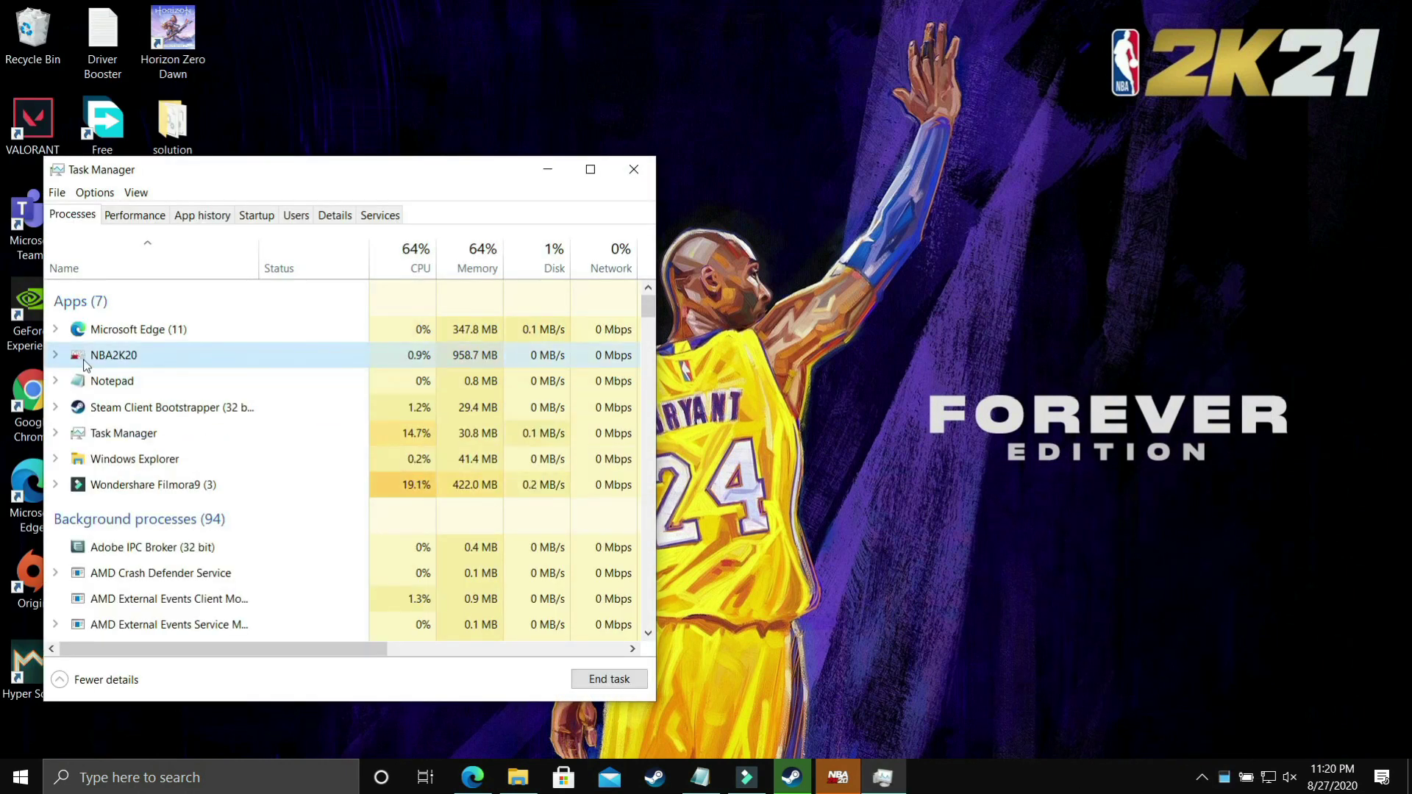
pyautogui.rightClick(118, 355)
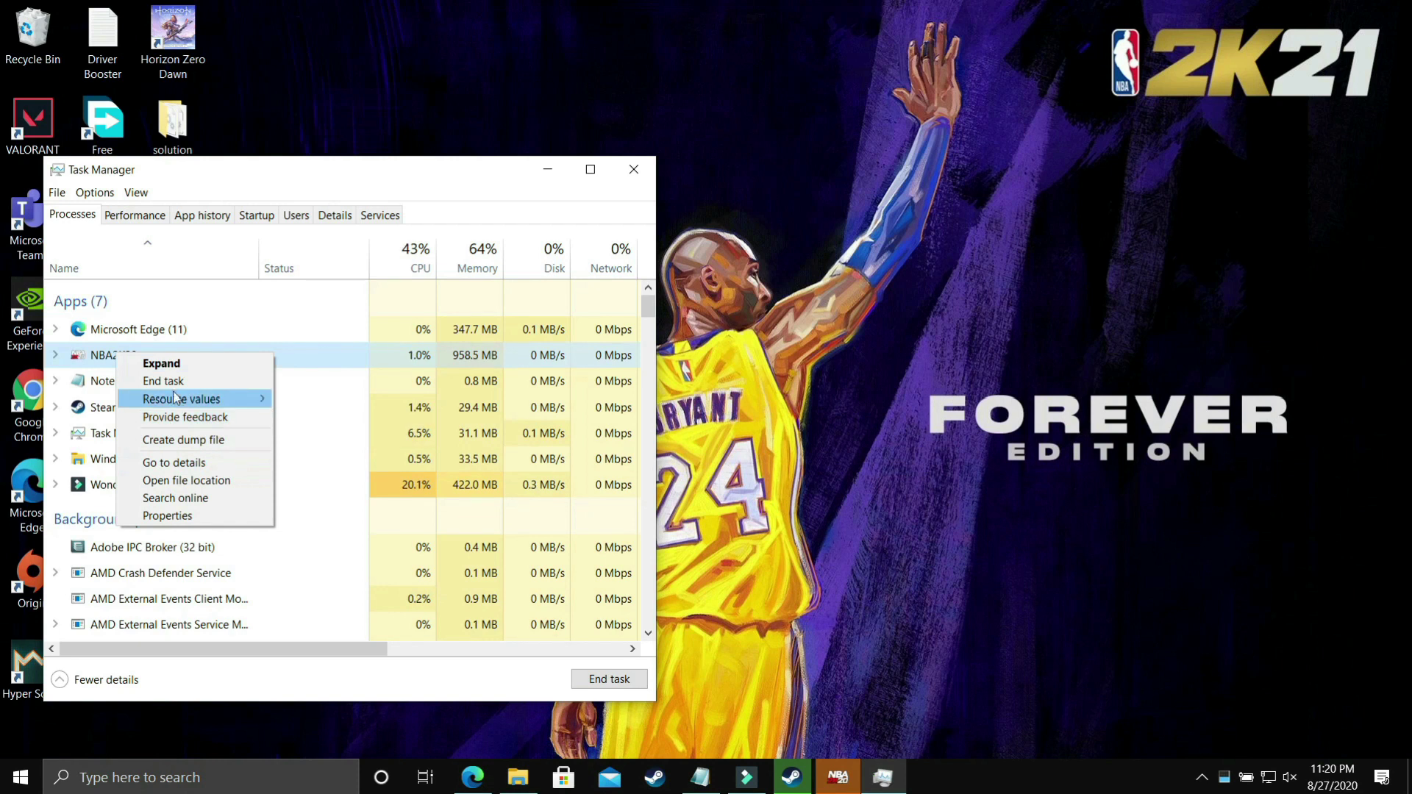
pyautogui.click(81, 364)
pyautogui.rightClick(80, 361)
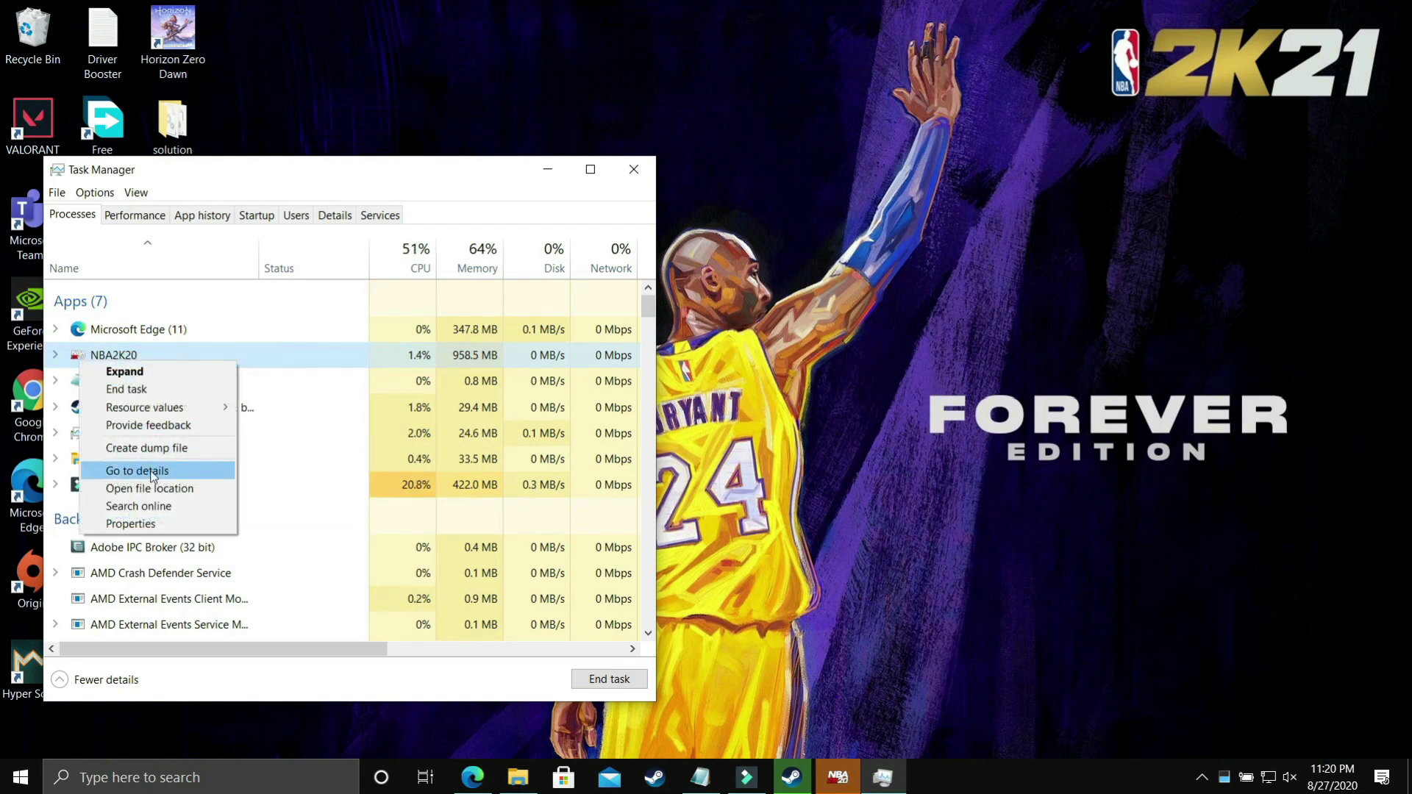
pyautogui.click(129, 471)
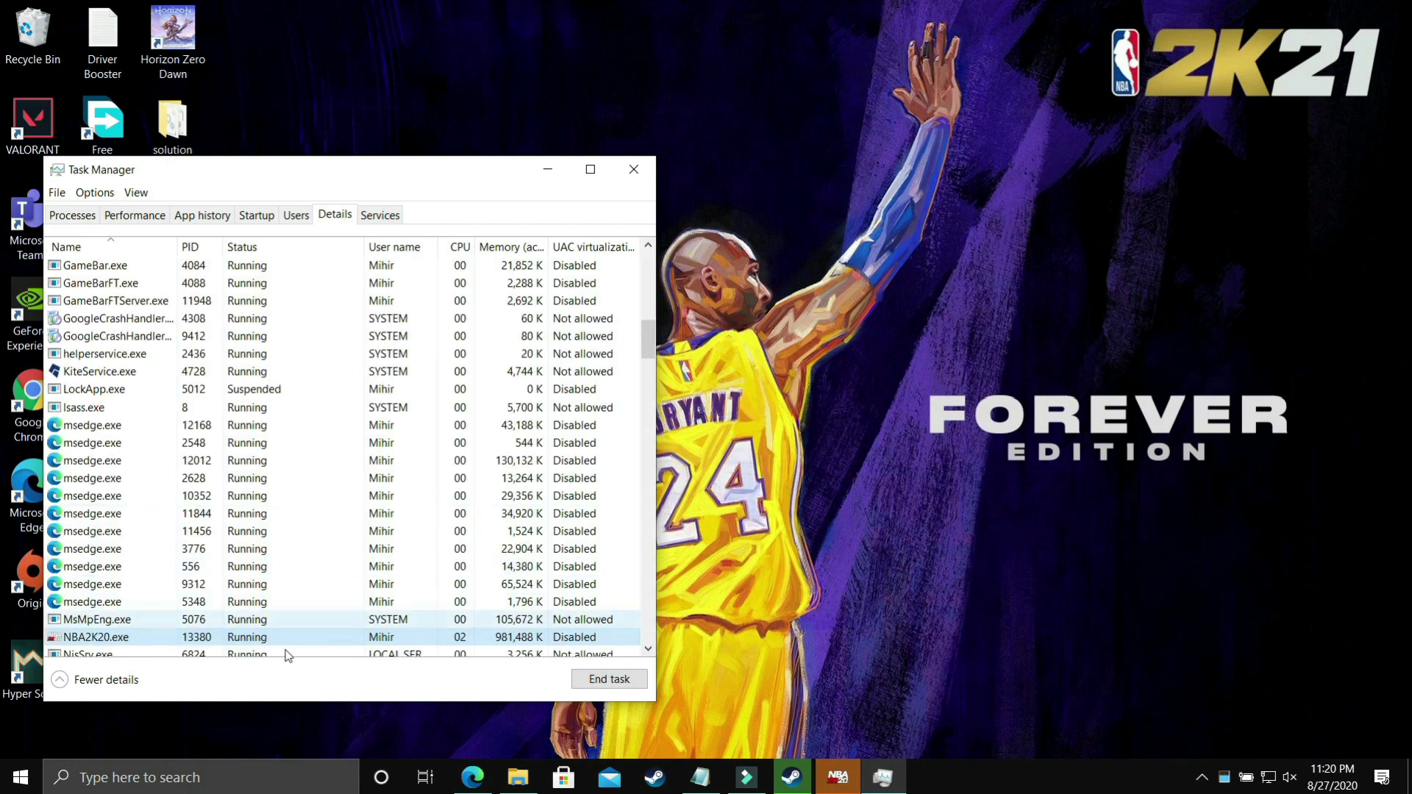
# Set the priority of NBA2K20.exe to High and confirm the change
pyautogui.rightClick(208, 637)
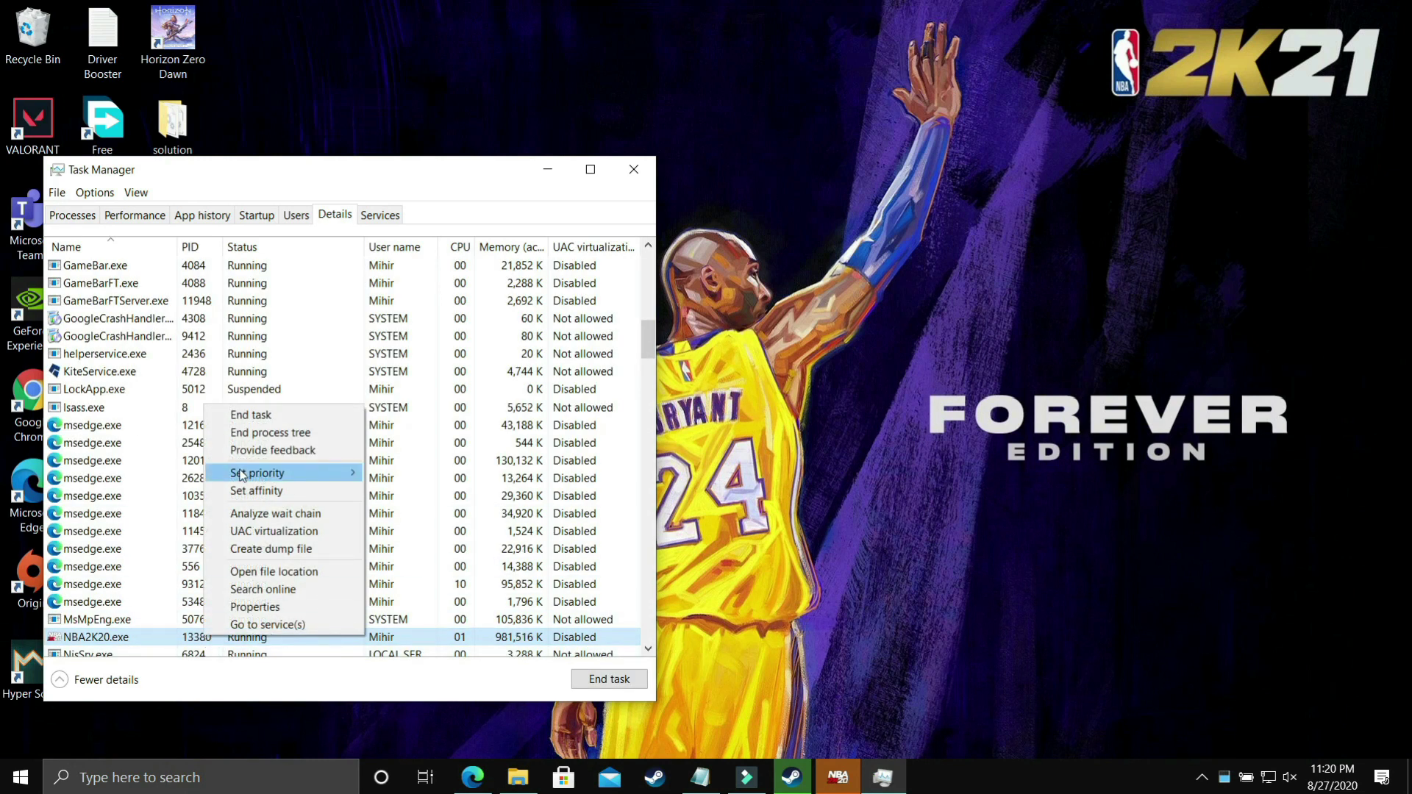
pyautogui.moveTo(294, 473)
pyautogui.click(434, 499)
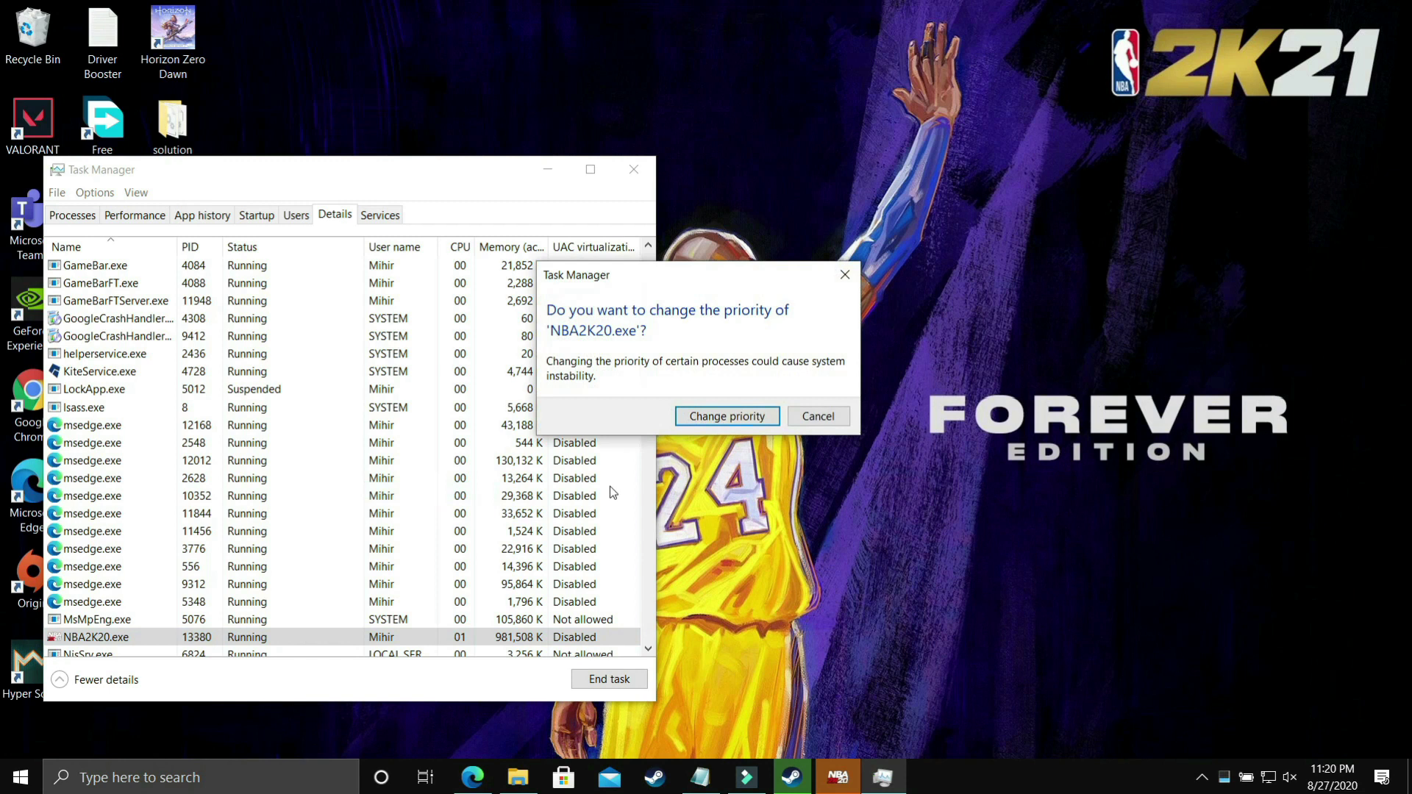
pyautogui.click(727, 413)
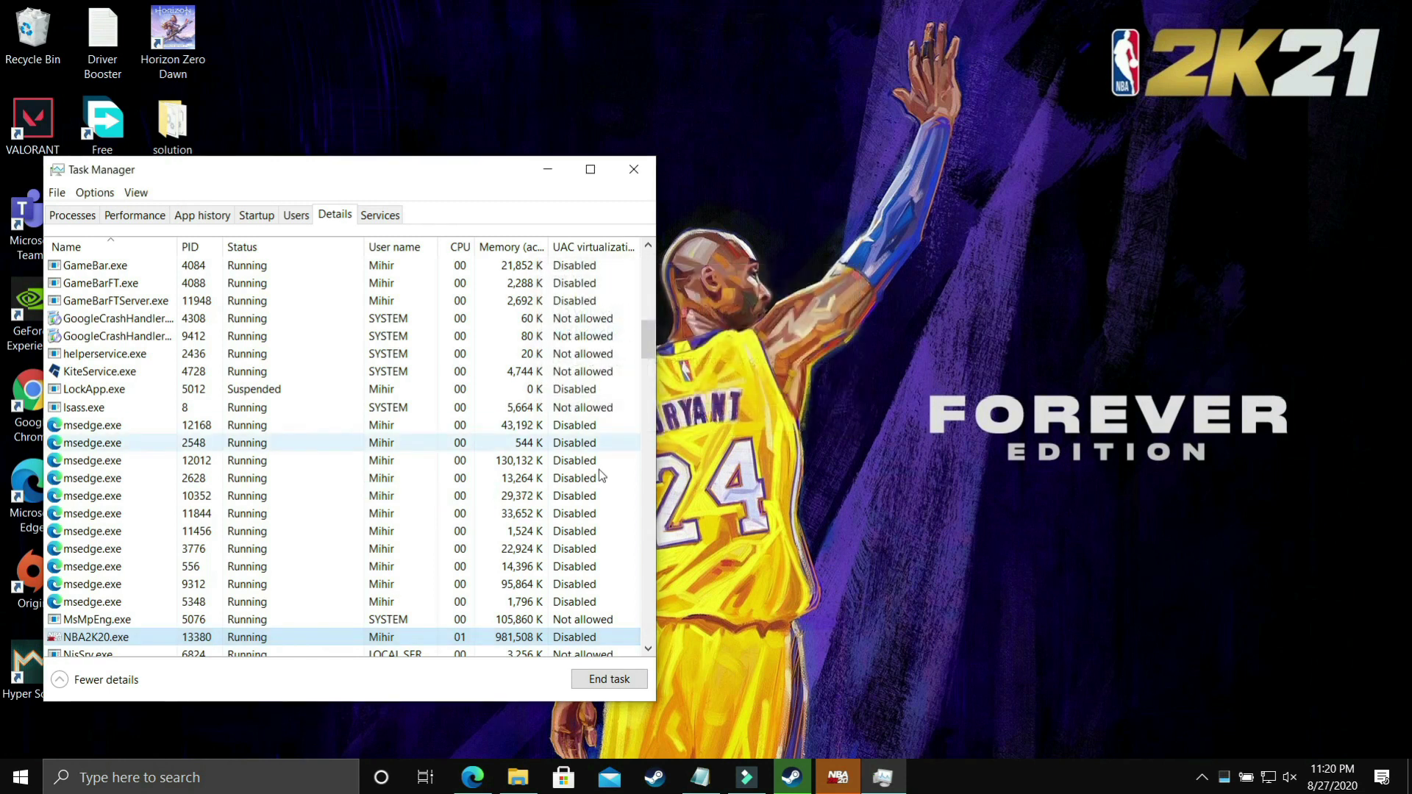
# Check the priority setting of NBA2K20.exe and close Task Manager
pyautogui.rightClick(220, 632)
pyautogui.moveTo(338, 475)
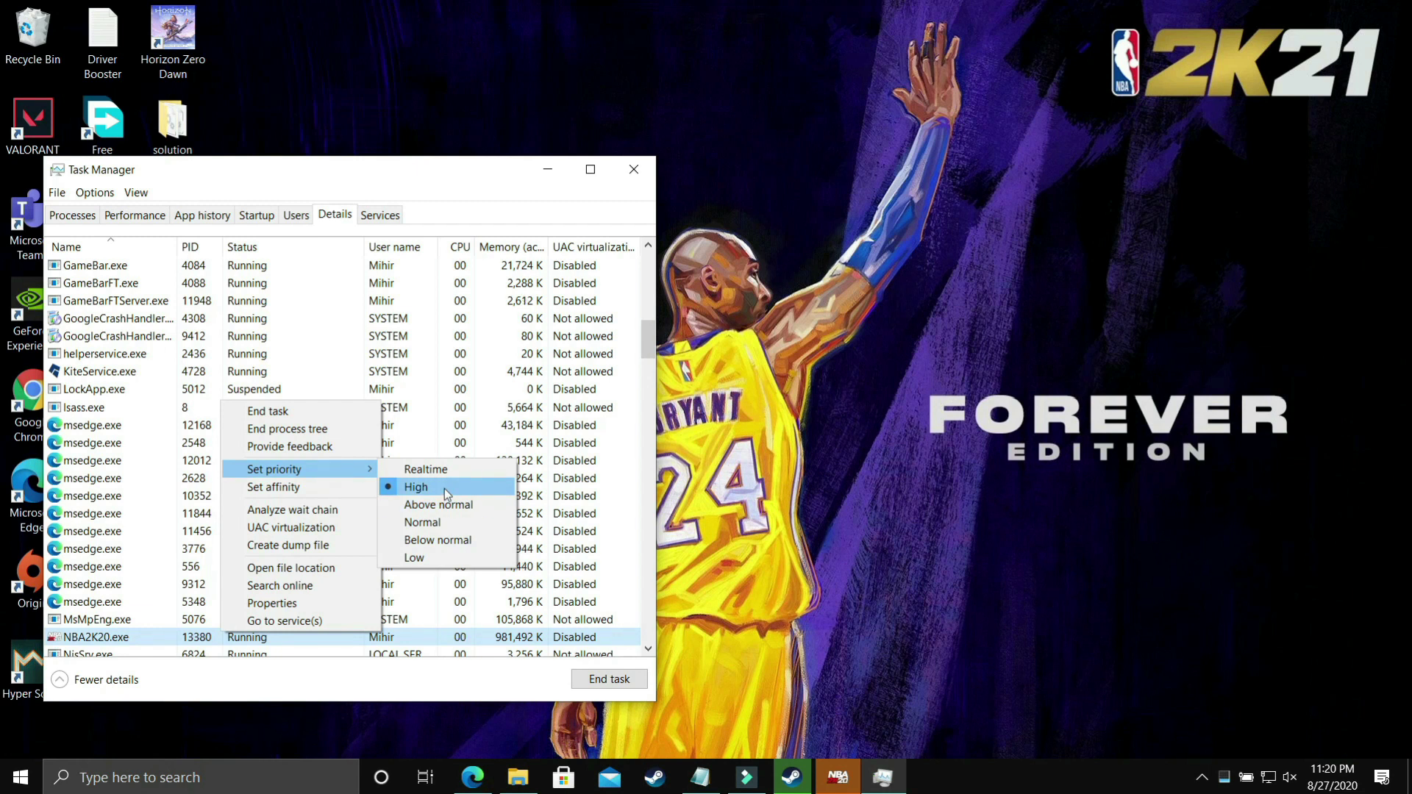
pyautogui.press('Escape')
pyautogui.press('Escape')
pyautogui.click(647, 171)
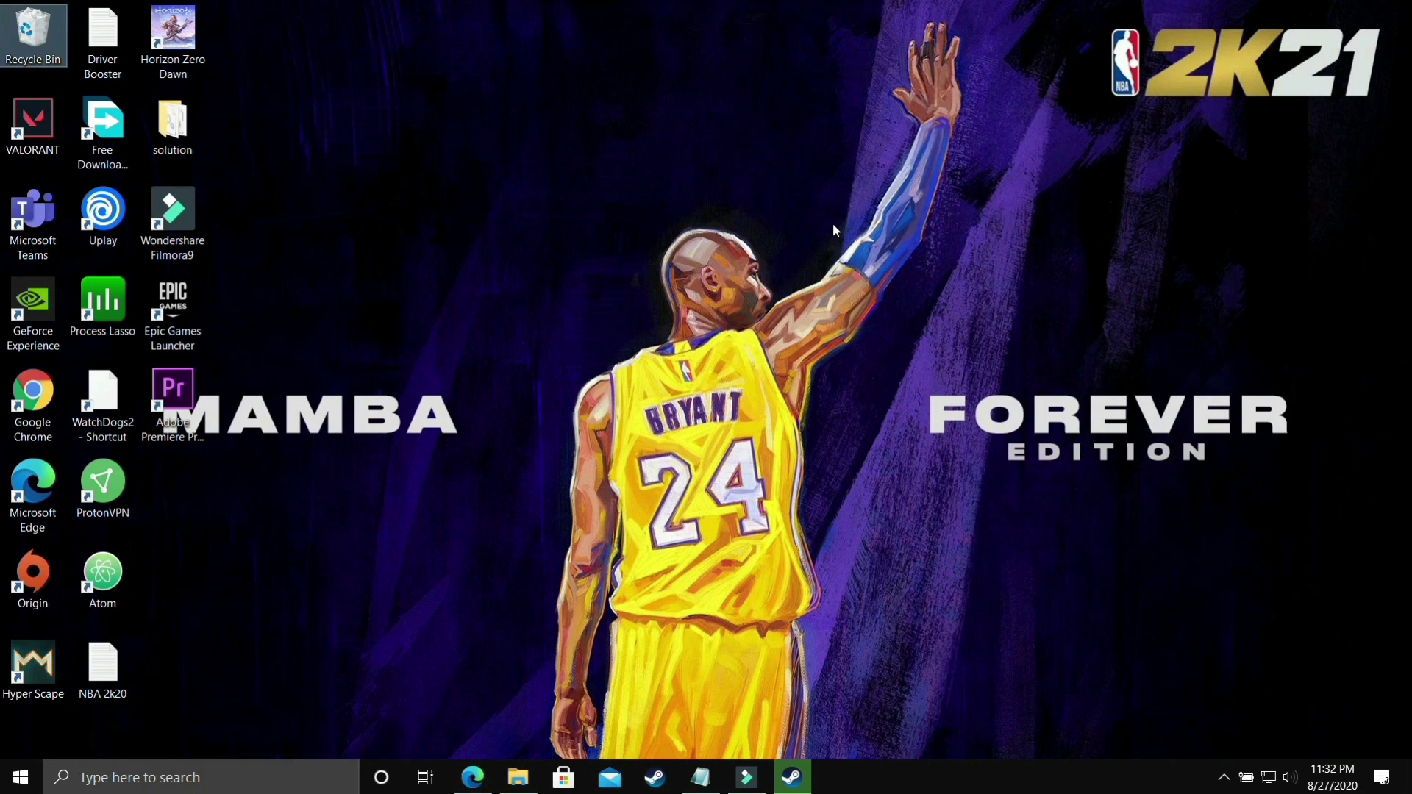
# Switch to Microsoft Edge and look through the Bing results for "driver updater"
pyautogui.click(473, 778)
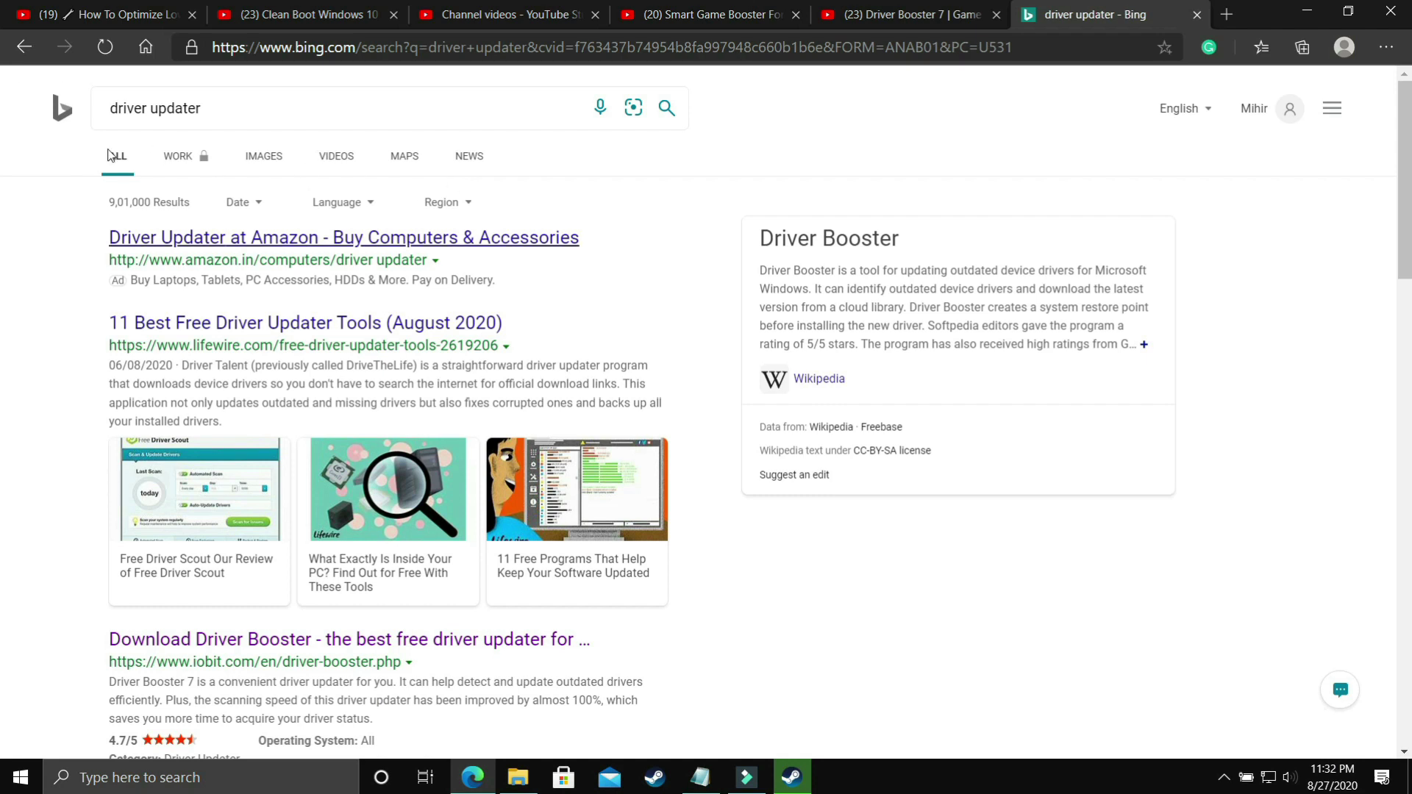
pyautogui.scroll(-4, 712, 453)
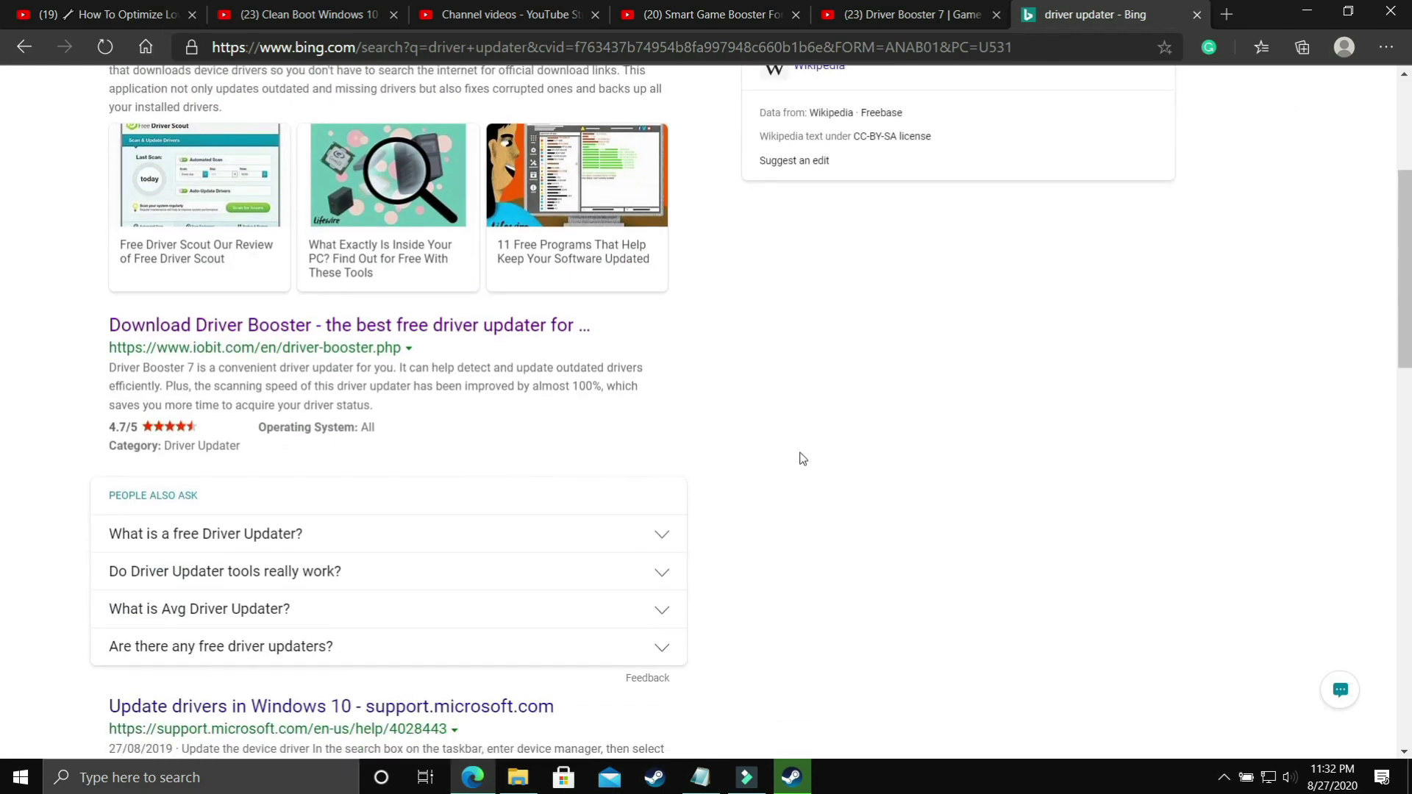
pyautogui.scroll(-7, 802, 470)
pyautogui.scroll(-7, 721, 463)
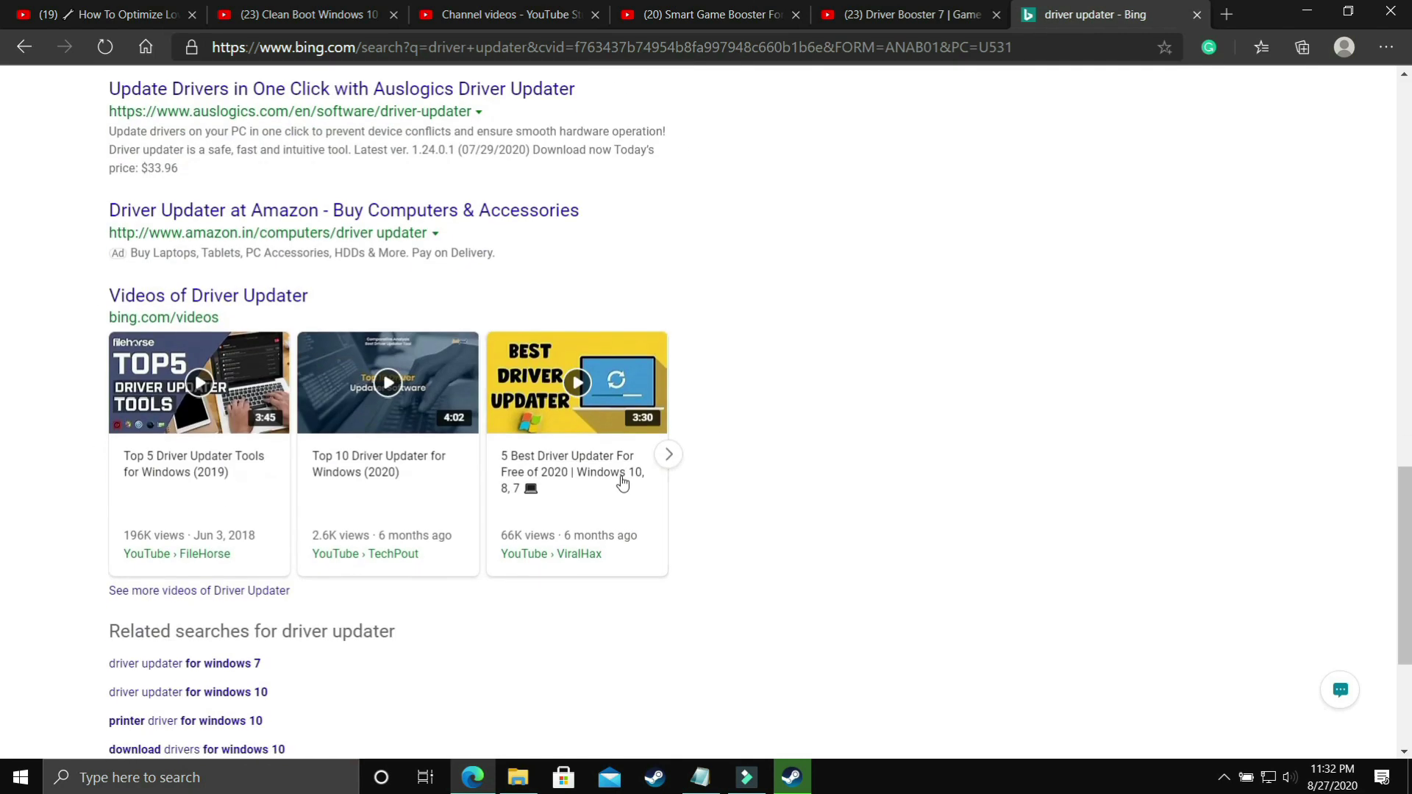
pyautogui.moveTo(680, 398)
pyautogui.scroll(20, 672, 417)
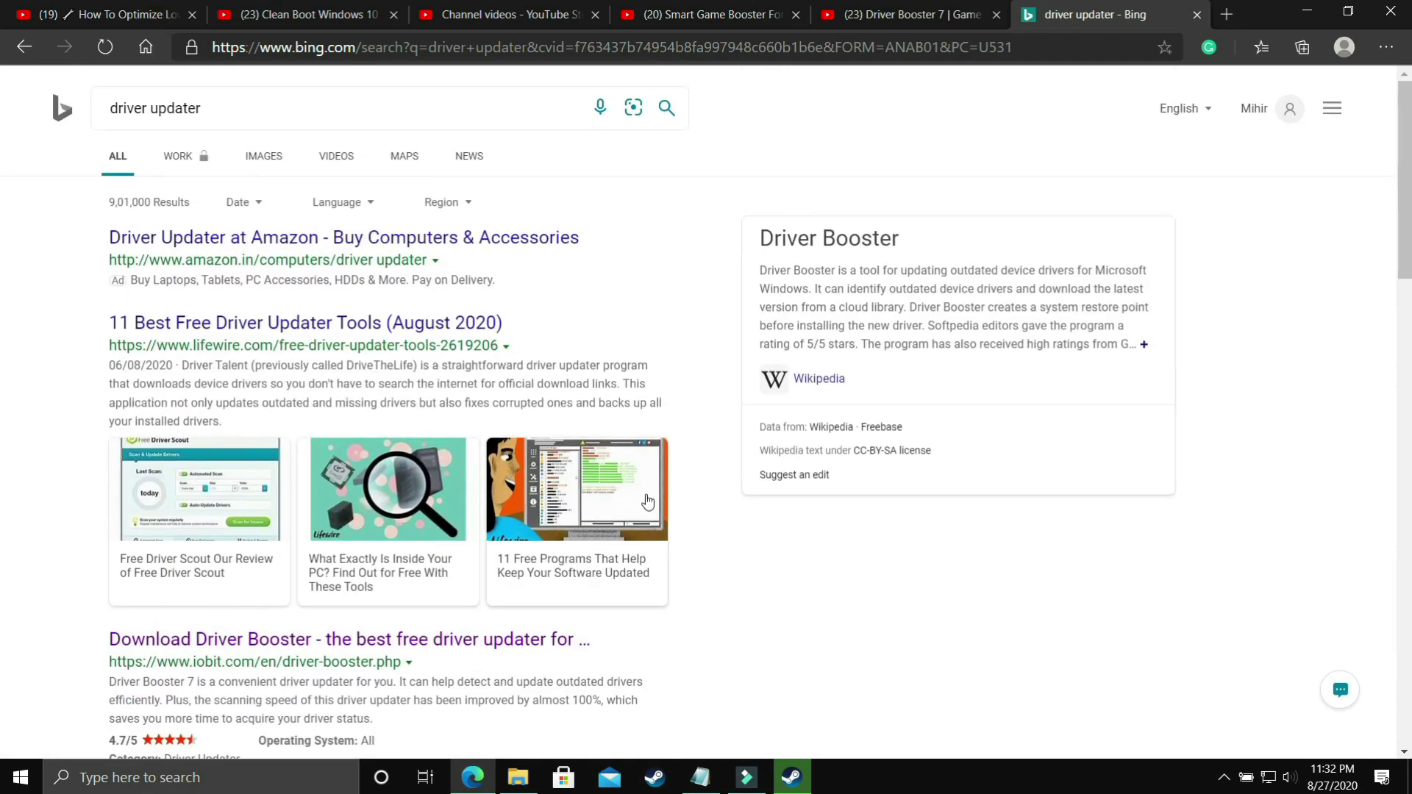
pyautogui.scroll(-12, 514, 507)
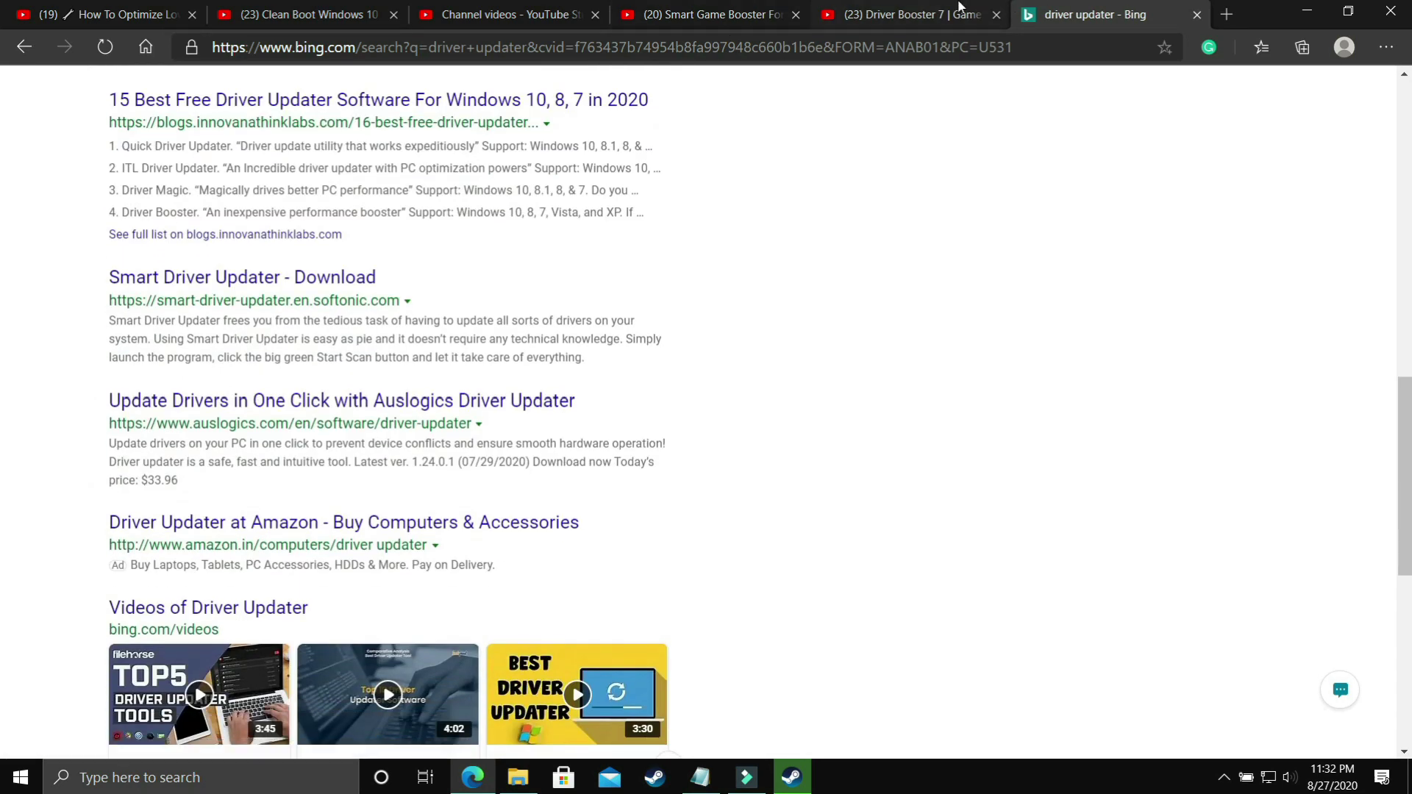
# View the YouTube page of the Driver Booster 7 video, including its title and description with the download link
pyautogui.click(903, 15)
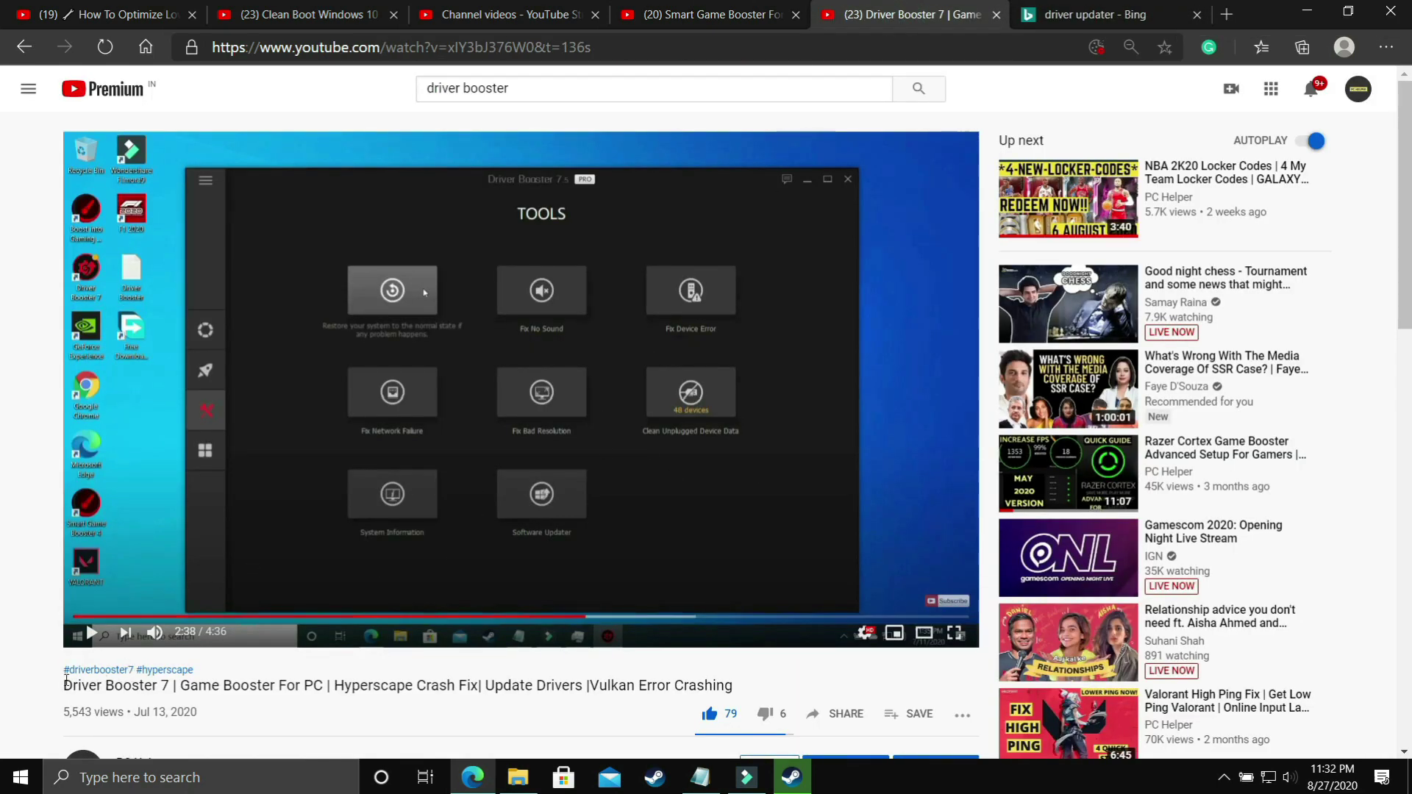
pyautogui.moveTo(51, 695); pyautogui.dragTo(99, 693)
pyautogui.click(98, 693)
pyautogui.click(1082, 15)
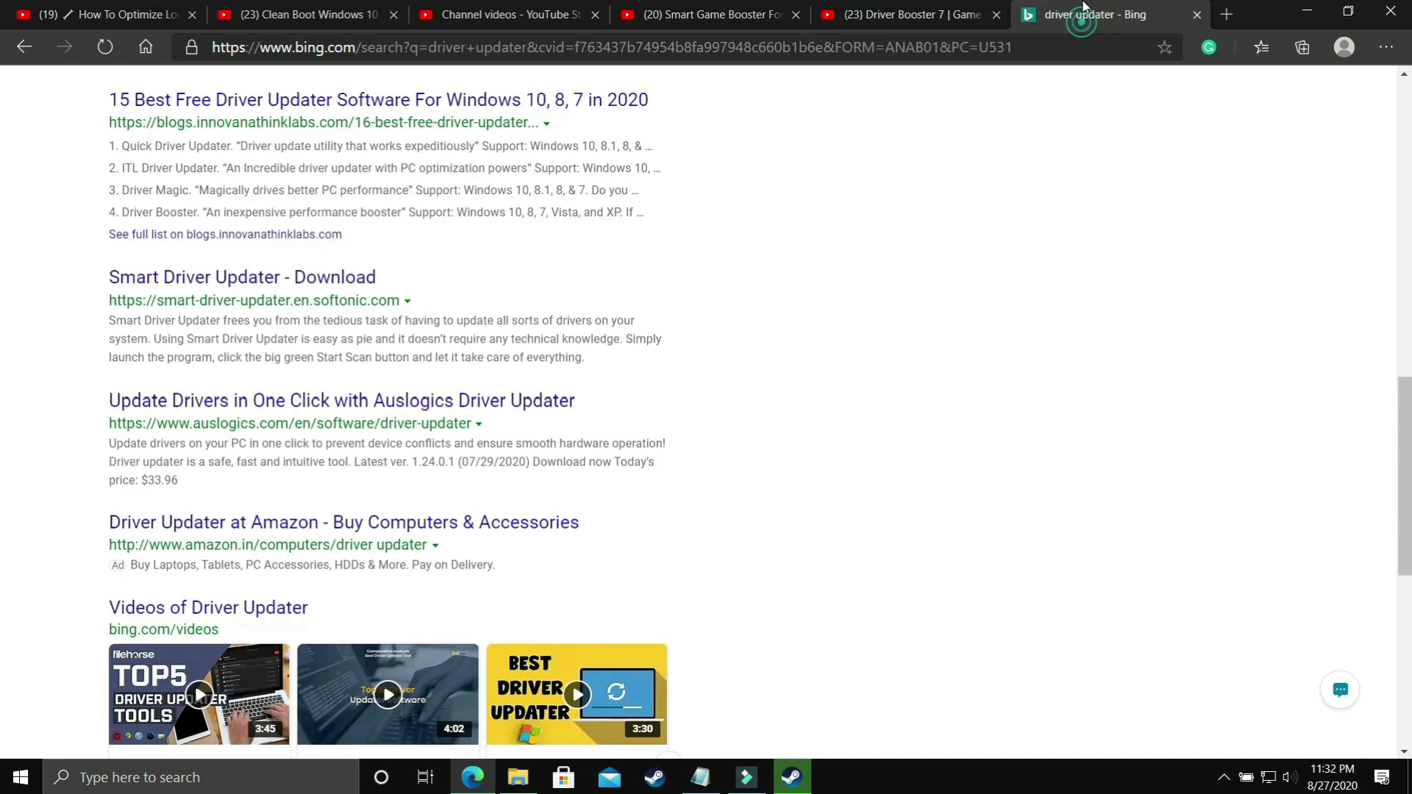
pyautogui.click(891, 21)
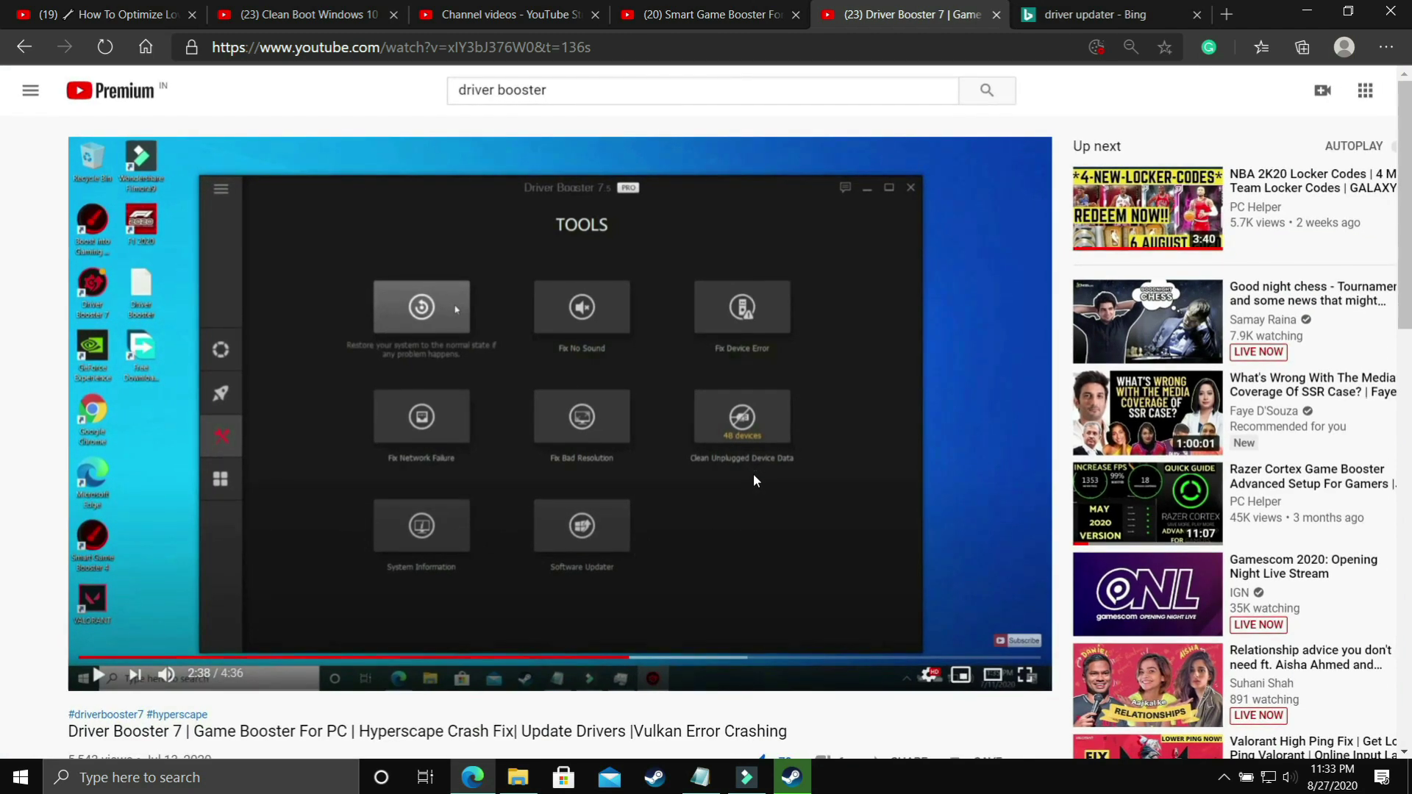
pyautogui.scroll(-5, 753, 479)
pyautogui.scroll(5, 753, 479)
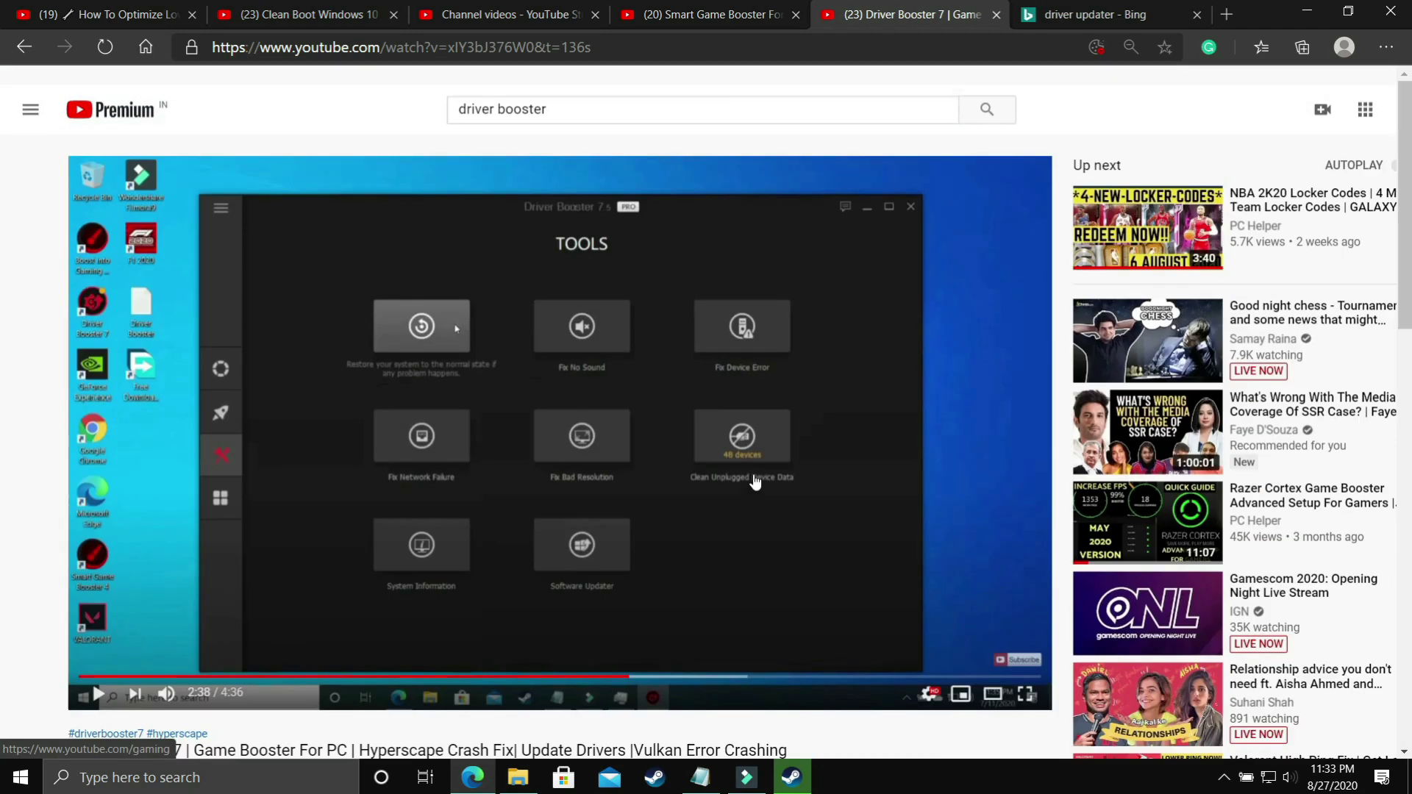
pyautogui.scroll(-3, 653, 264)
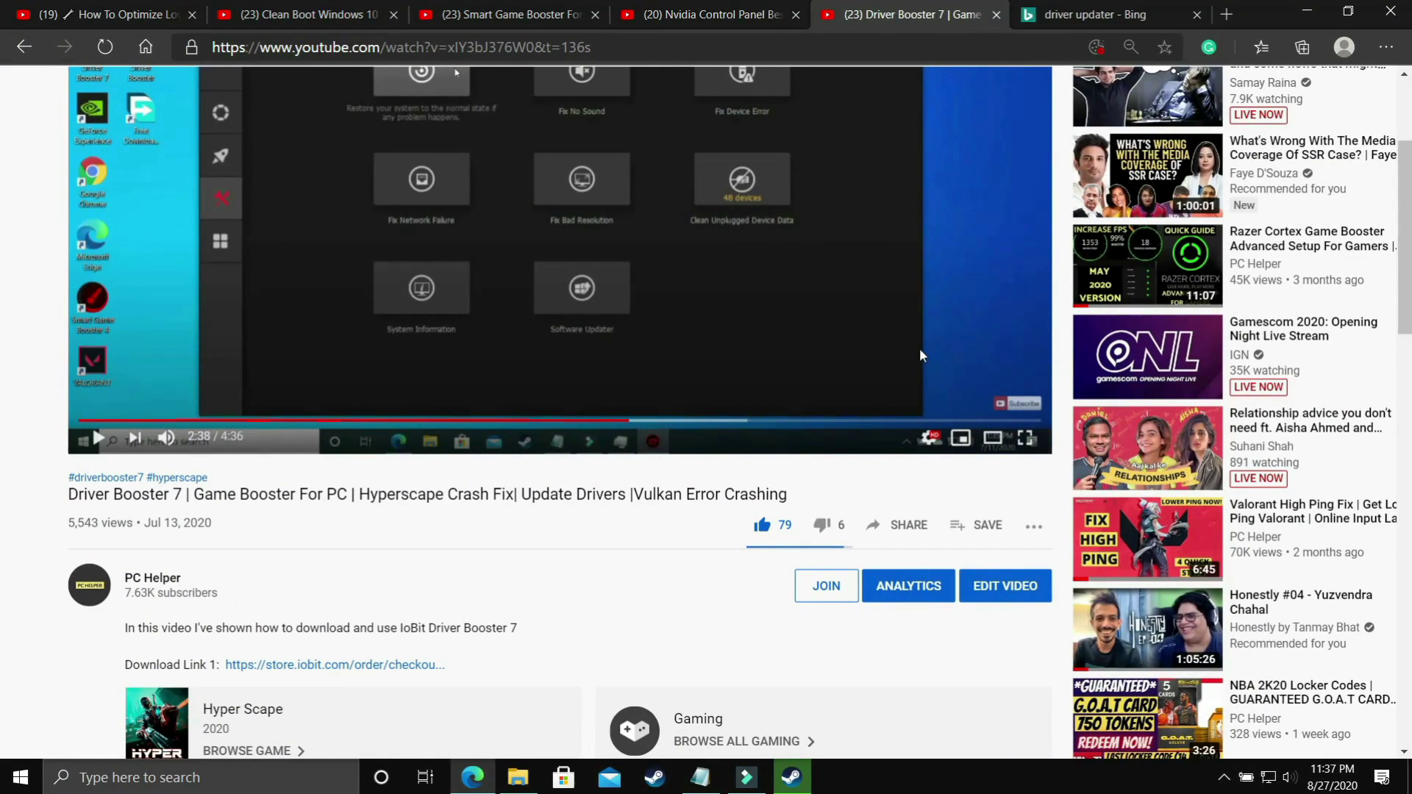
# Show the YouTube video on the best Nvidia Control Panel settings for gaming
pyautogui.click(684, 15)
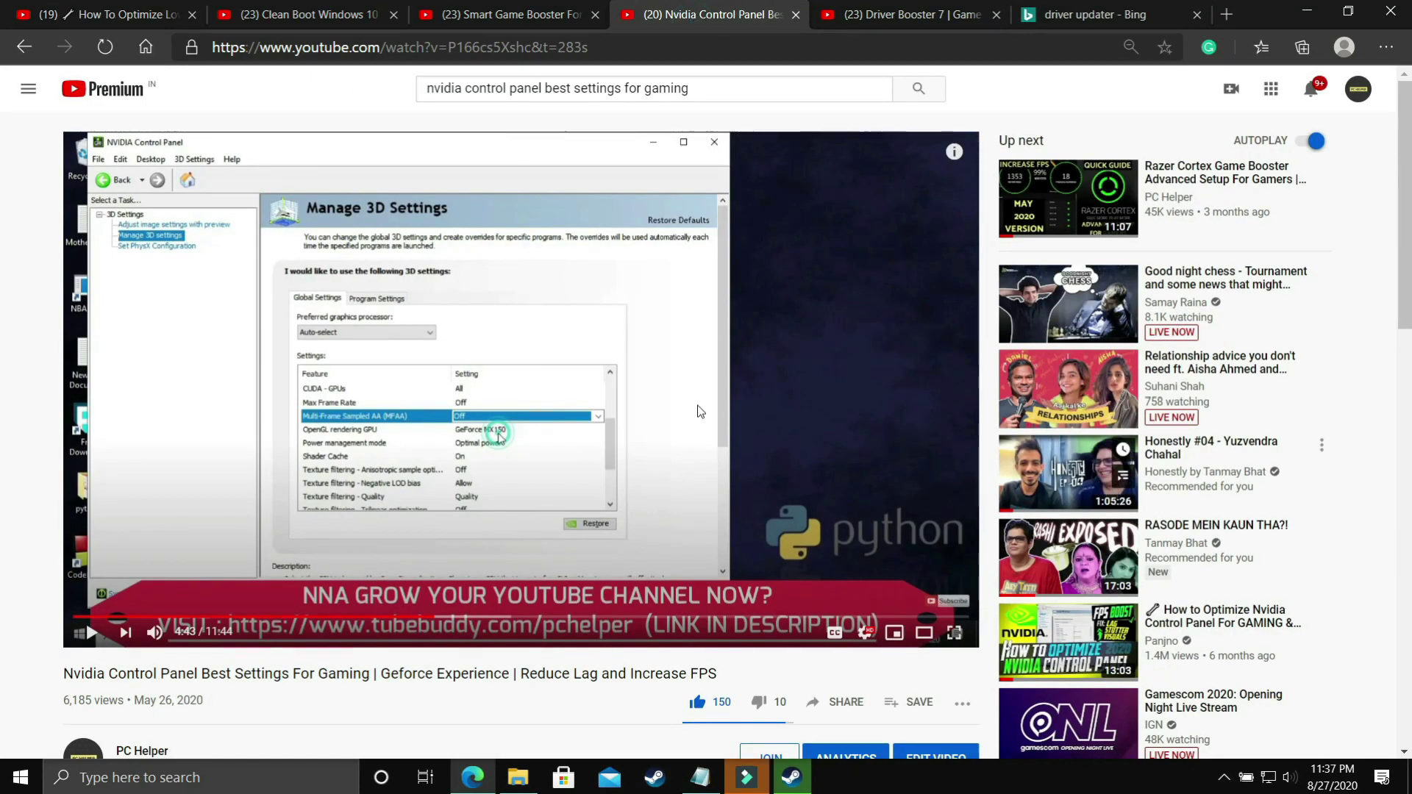